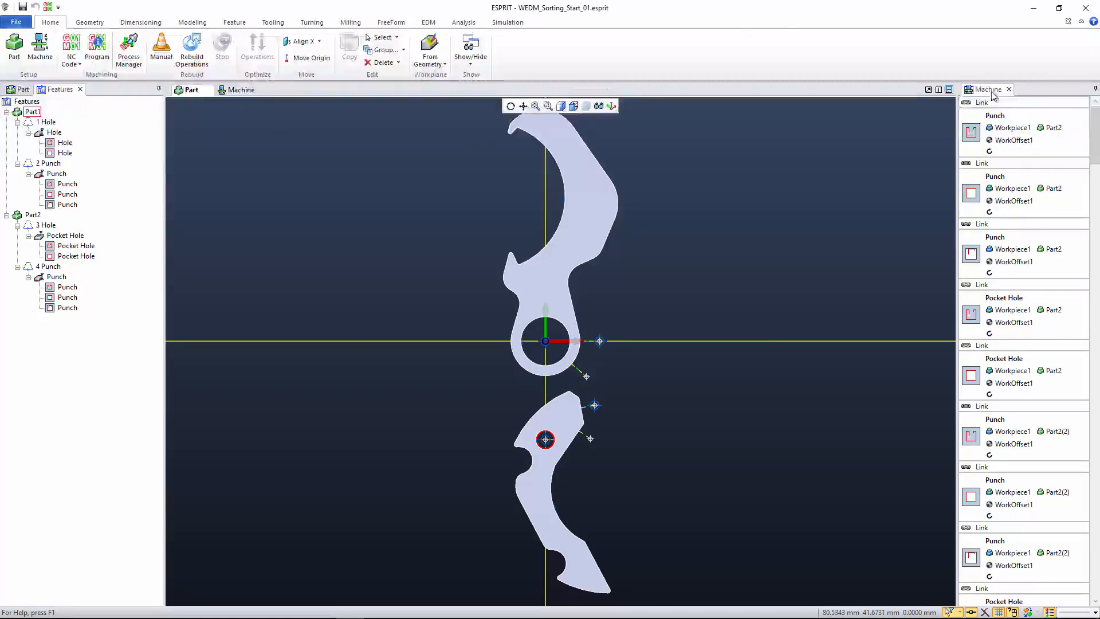
# - Examine the Hole and Punch features of Part1 and Part2 and their cutting operations in the feature tree
pyautogui.moveTo(1098, 120)
pyautogui.mouseDown()
pyautogui.moveTo(1098, 453)
pyautogui.moveTo(1098, 130)
pyautogui.mouseUp()
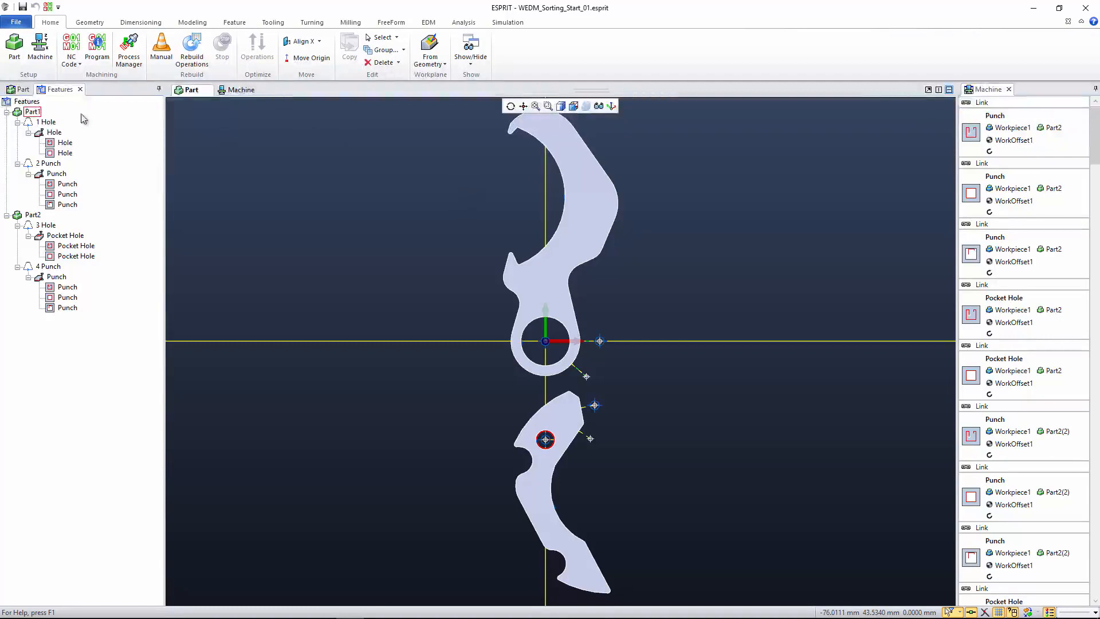
pyautogui.click(54, 133)
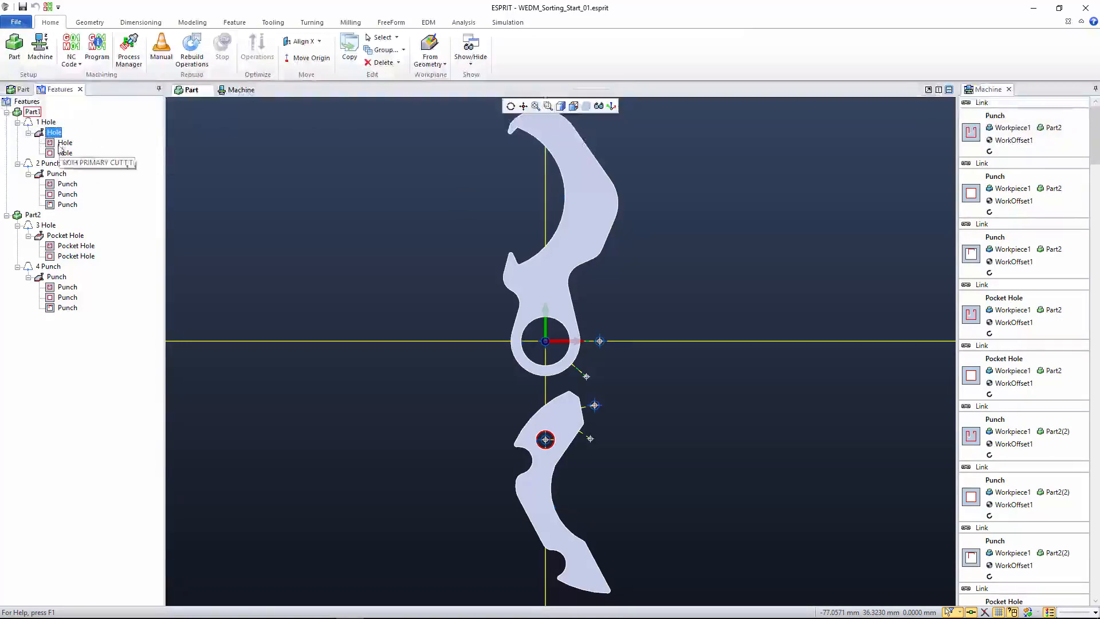
pyautogui.click(56, 174)
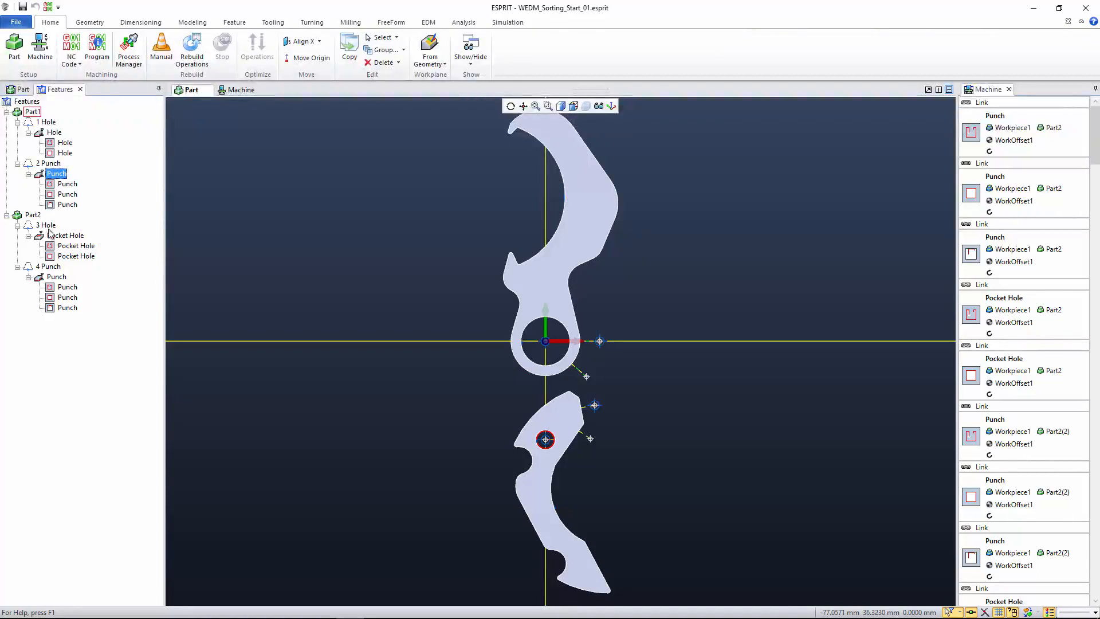
pyautogui.click(56, 278)
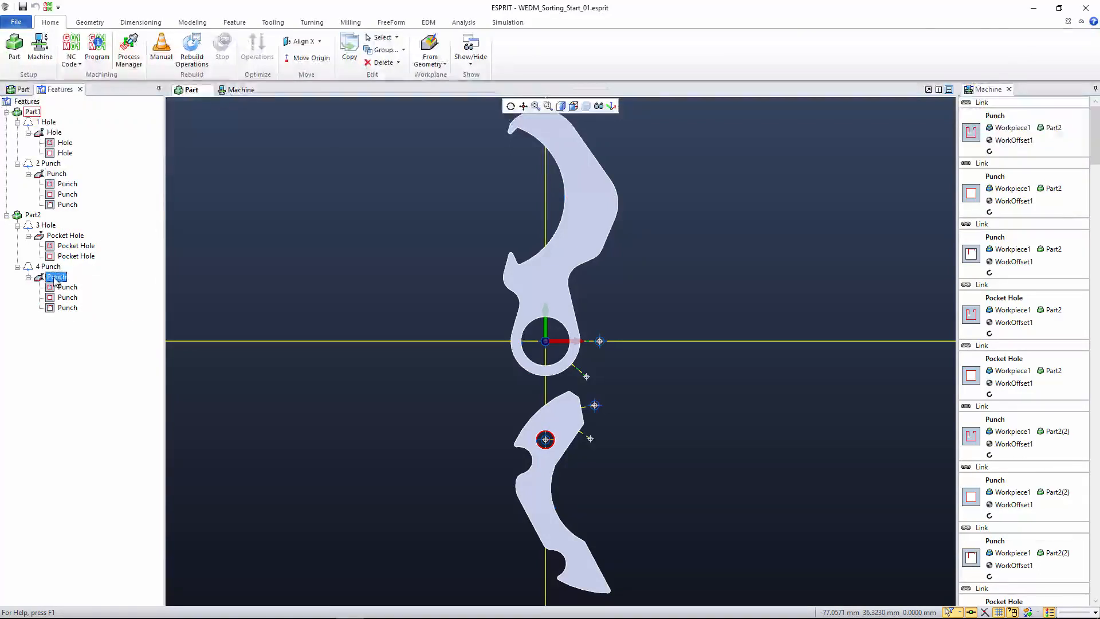
pyautogui.click(56, 268)
pyautogui.click(432, 384)
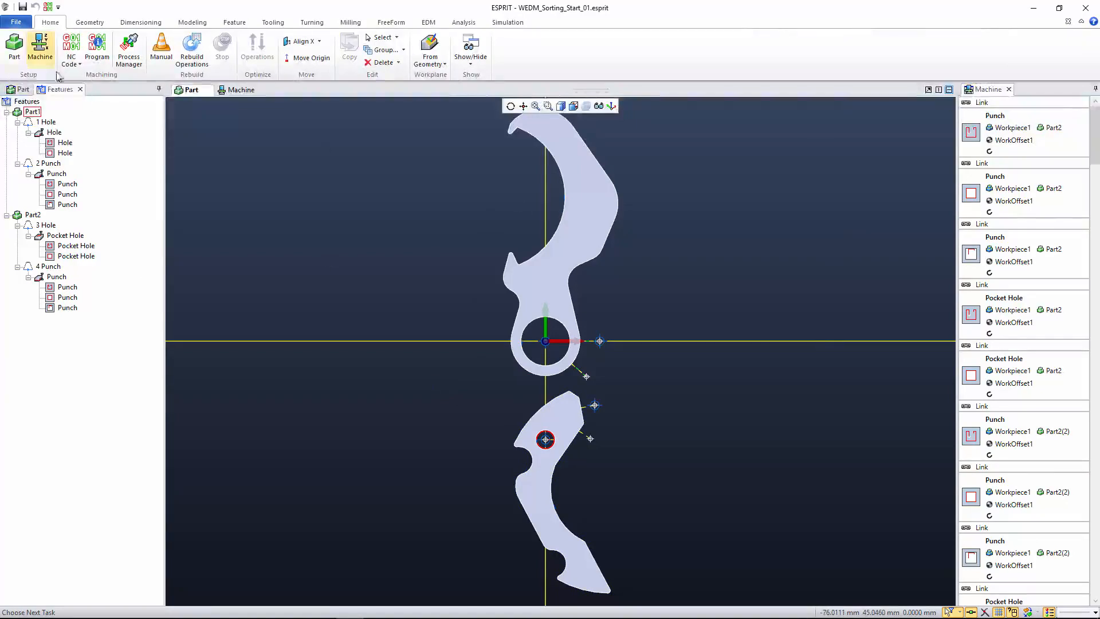
# - Open the part setup, inspect the copies of Part1 and Part2 in the workpiece, and leave without changes
pyautogui.click(20, 57)
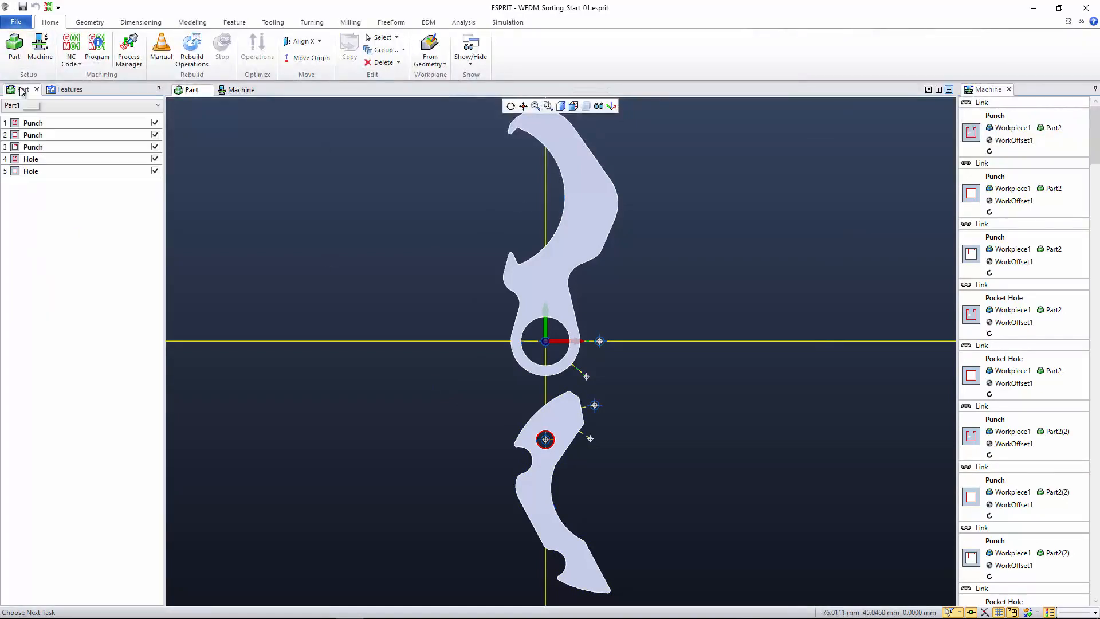
pyautogui.click(18, 52)
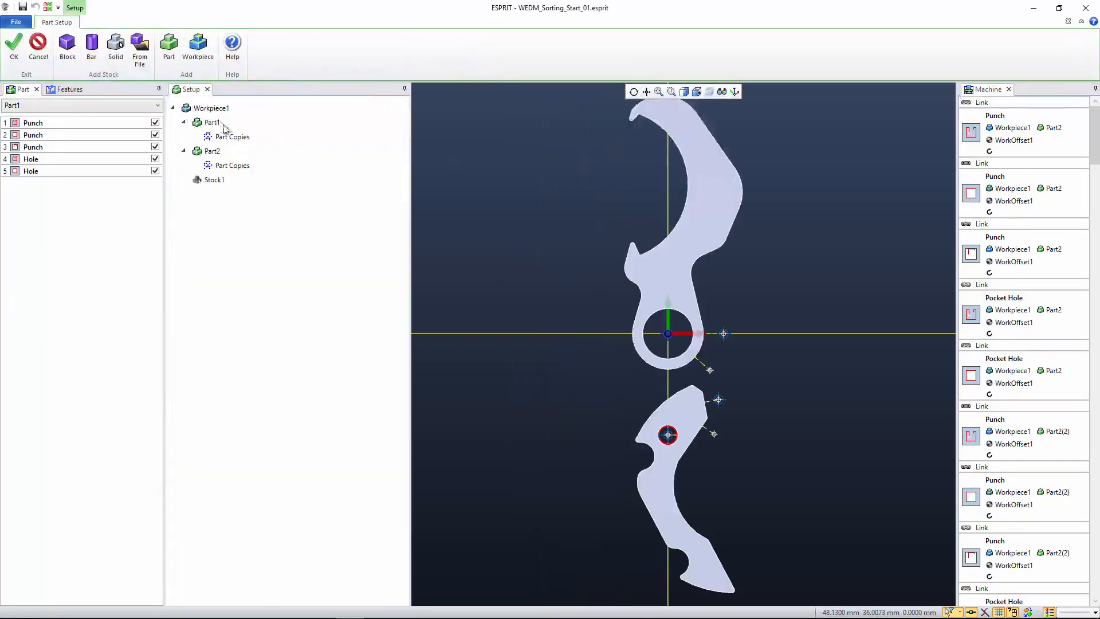
pyautogui.click(217, 122)
pyautogui.scroll(-2, 729, 273)
pyautogui.moveTo(702, 269); pyautogui.dragTo(523, 231, button='middle')
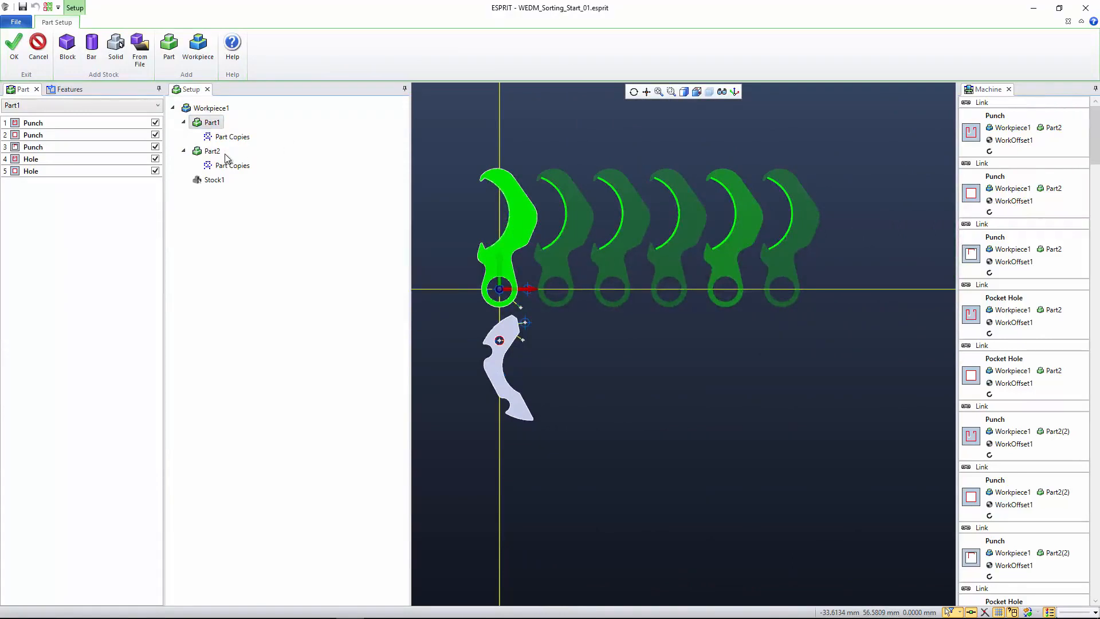
pyautogui.click(223, 153)
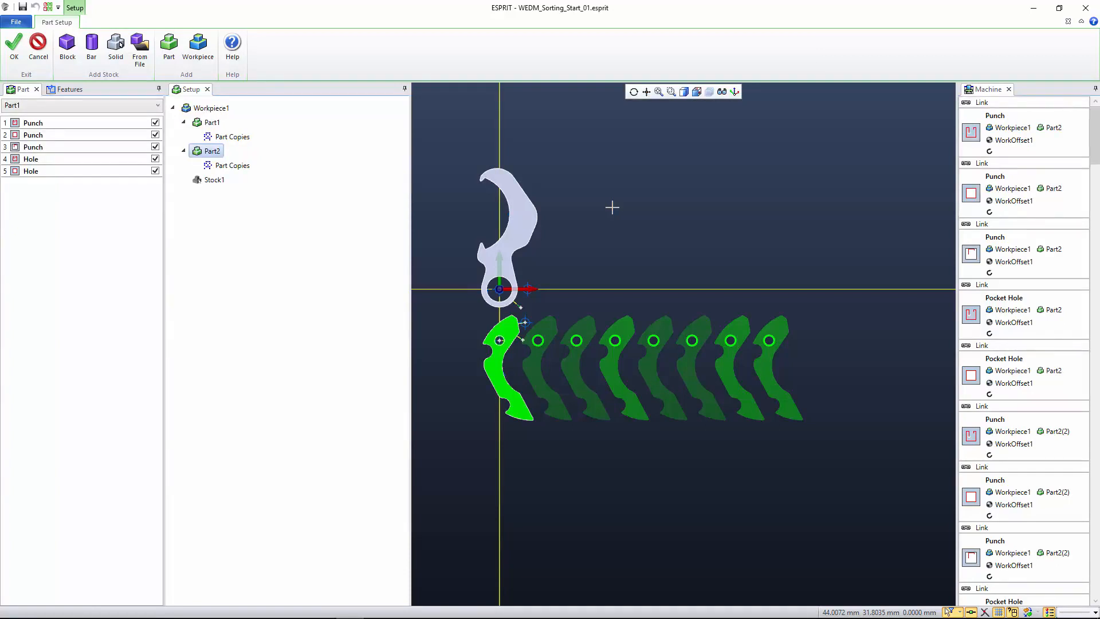
pyautogui.click(39, 45)
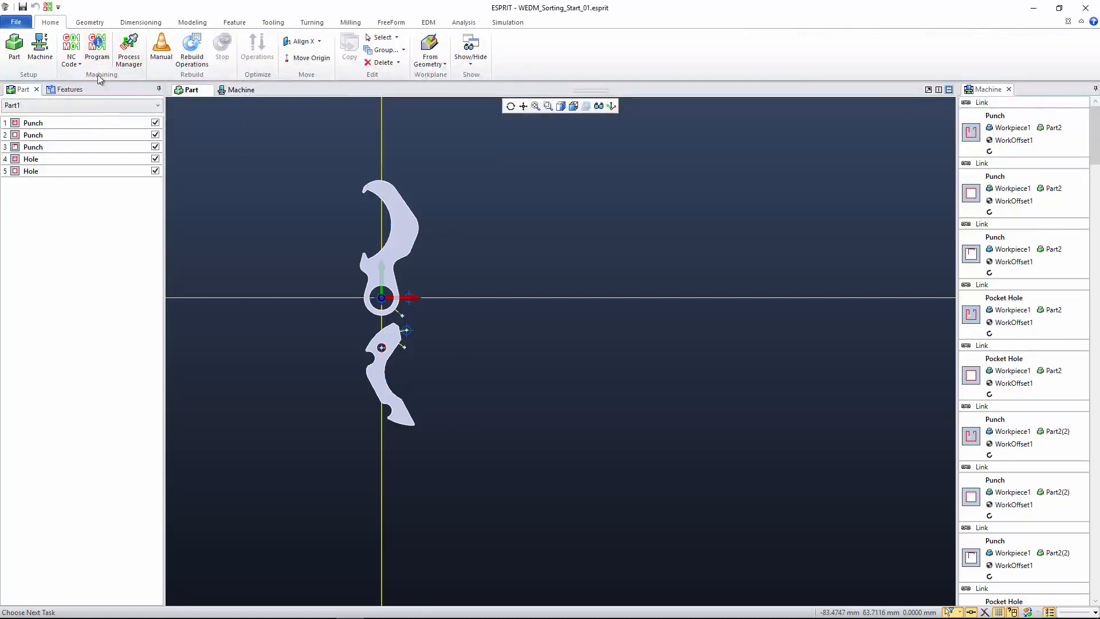
# - Bring back the feature tree and examine the Part2 punch cut-off operation and its link in the machine's operation list
pyautogui.click(66, 90)
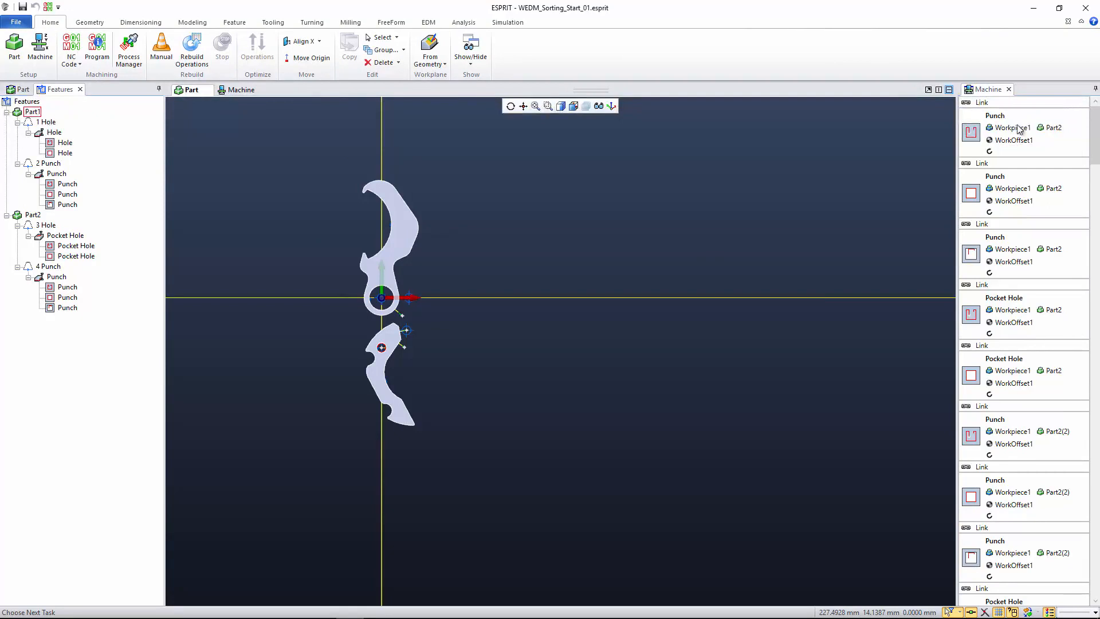
pyautogui.moveTo(1078, 135)
pyautogui.moveTo(1014, 244)
pyautogui.mouseDown()
pyautogui.moveTo(1010, 155)
pyautogui.moveTo(1014, 476)
pyautogui.moveTo(1010, 137)
pyautogui.moveTo(1015, 500)
pyautogui.moveTo(991, 96)
pyautogui.moveTo(1003, 317)
pyautogui.moveTo(985, 114)
pyautogui.moveTo(990, 310)
pyautogui.moveTo(988, 84)
pyautogui.moveTo(1024, 287)
pyautogui.moveTo(988, 83)
pyautogui.moveTo(966, 308)
pyautogui.moveTo(1015, 214)
pyautogui.moveTo(1012, 145)
pyautogui.moveTo(1041, 252)
pyautogui.moveTo(1025, 249)
pyautogui.mouseUp()
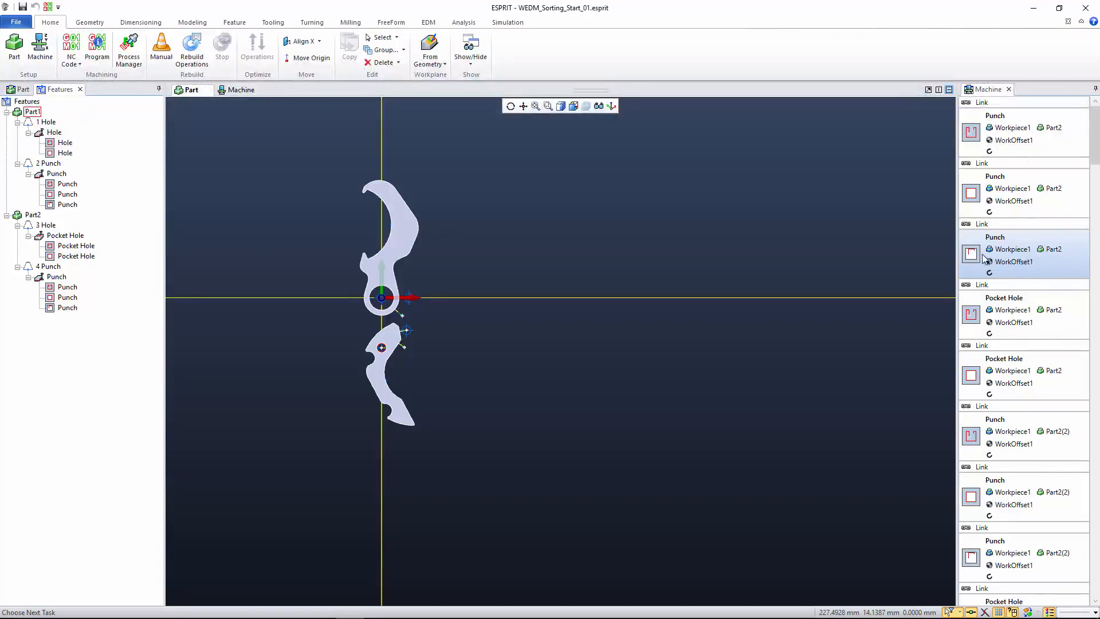
pyautogui.click(819, 242)
pyautogui.moveTo(1022, 264)
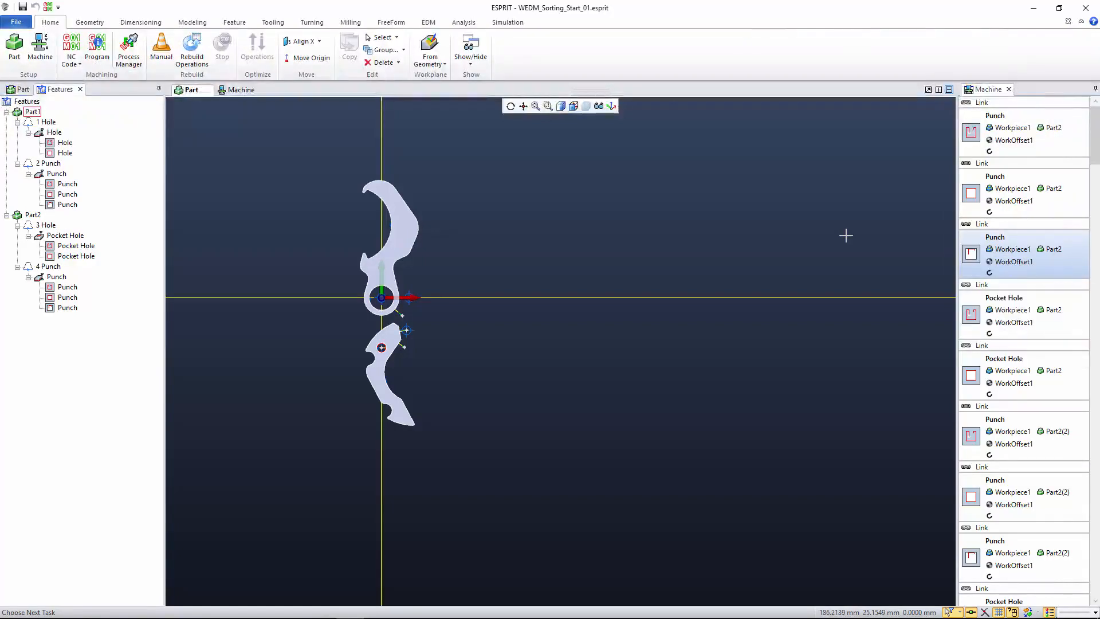
pyautogui.click(984, 224)
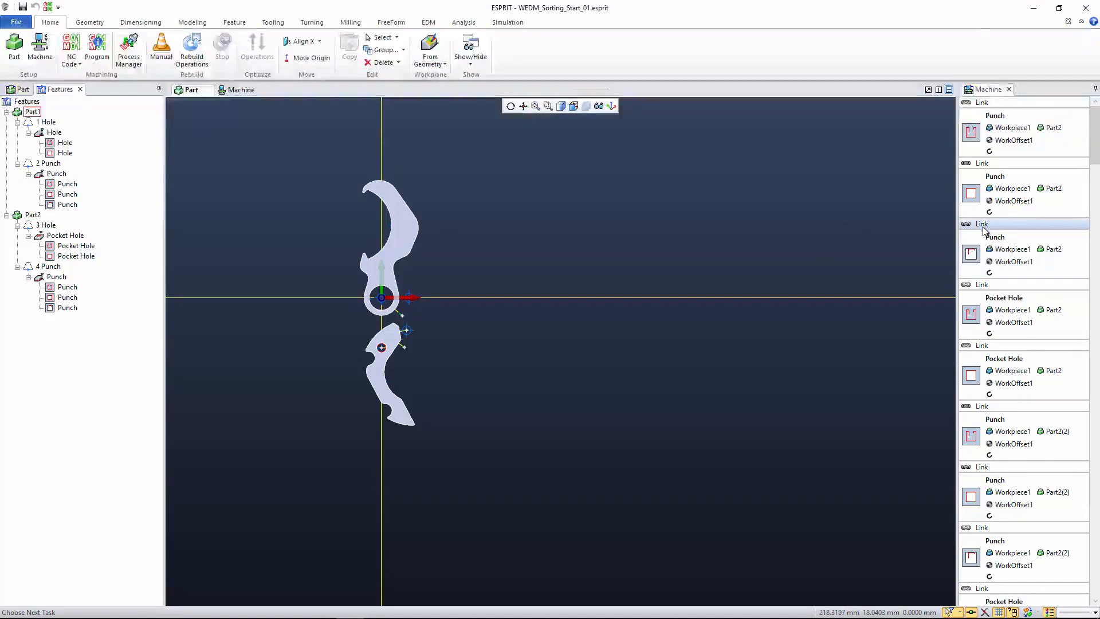
pyautogui.moveTo(1049, 240)
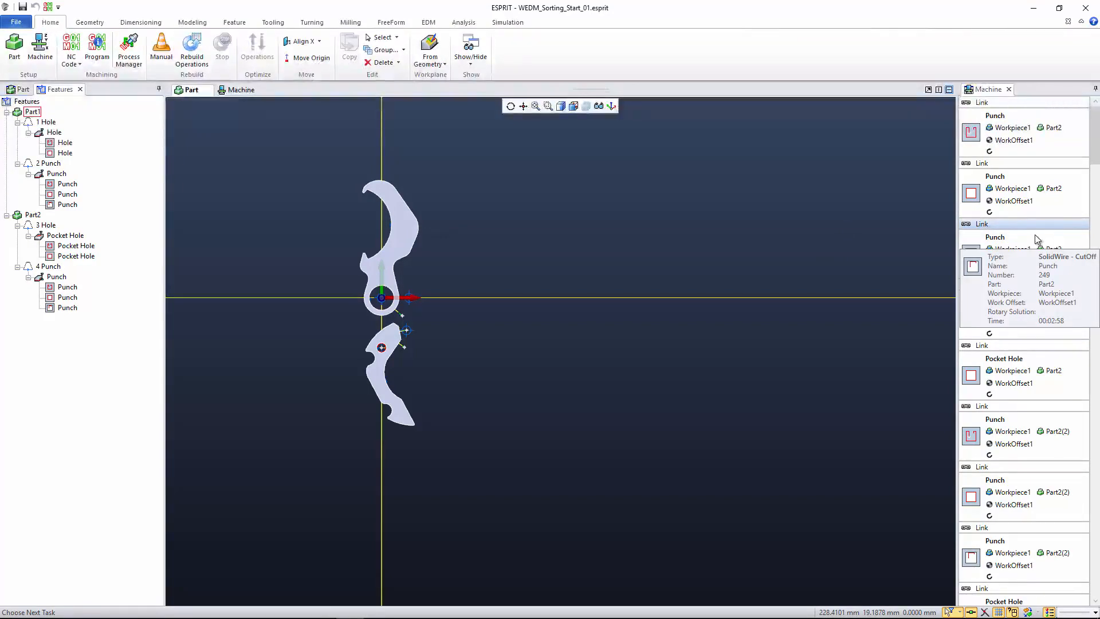
pyautogui.moveTo(1022, 246)
pyautogui.mouseDown()
pyautogui.moveTo(1020, 116)
pyautogui.moveTo(1053, 182)
pyautogui.moveTo(1034, 246)
pyautogui.mouseUp()
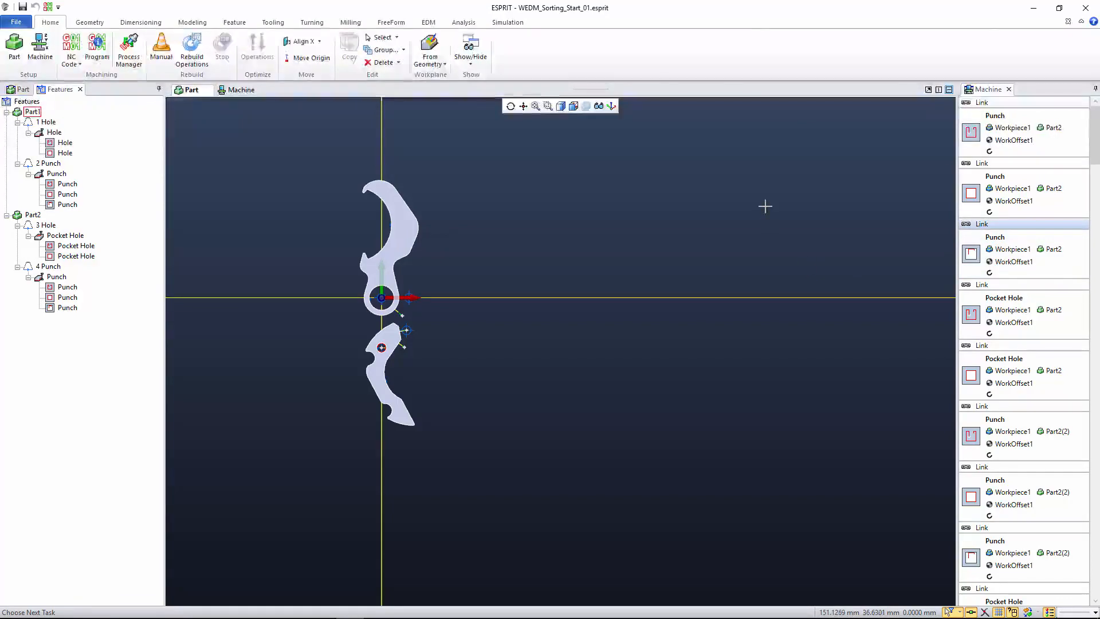
# - Start EDM Sorting and set its selection mode to User Filter
pyautogui.click(428, 22)
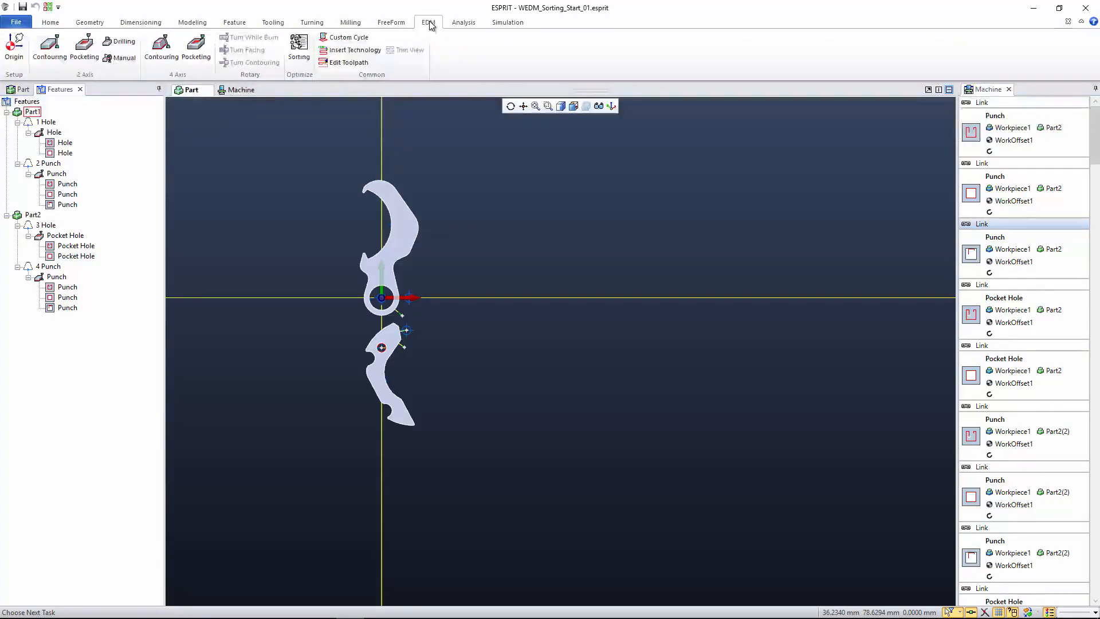
pyautogui.click(298, 60)
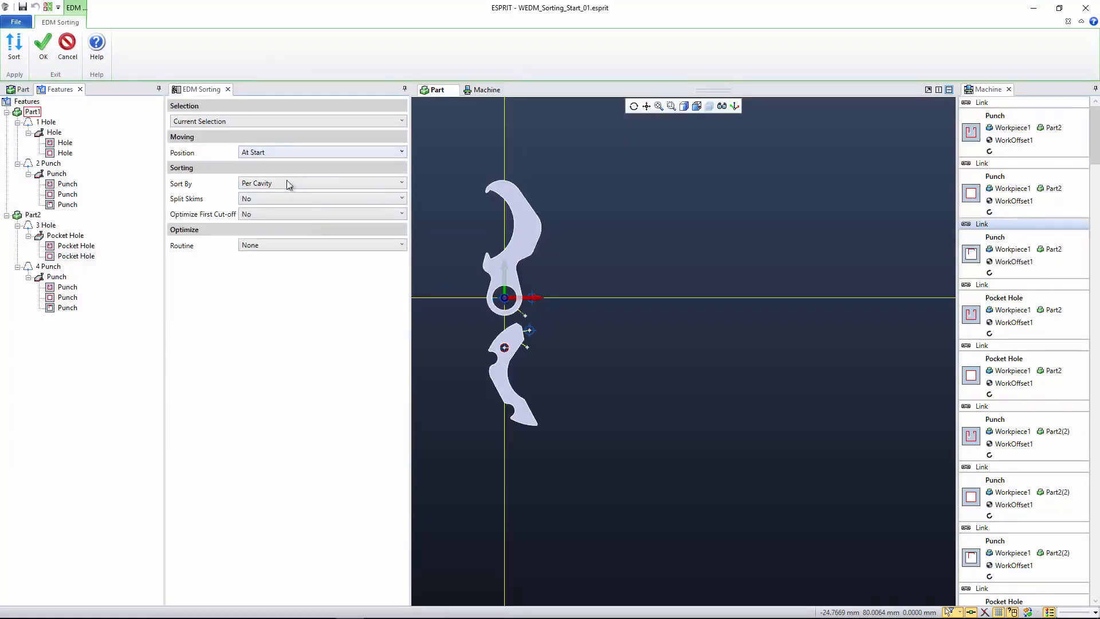
pyautogui.click(222, 121)
pyautogui.click(213, 147)
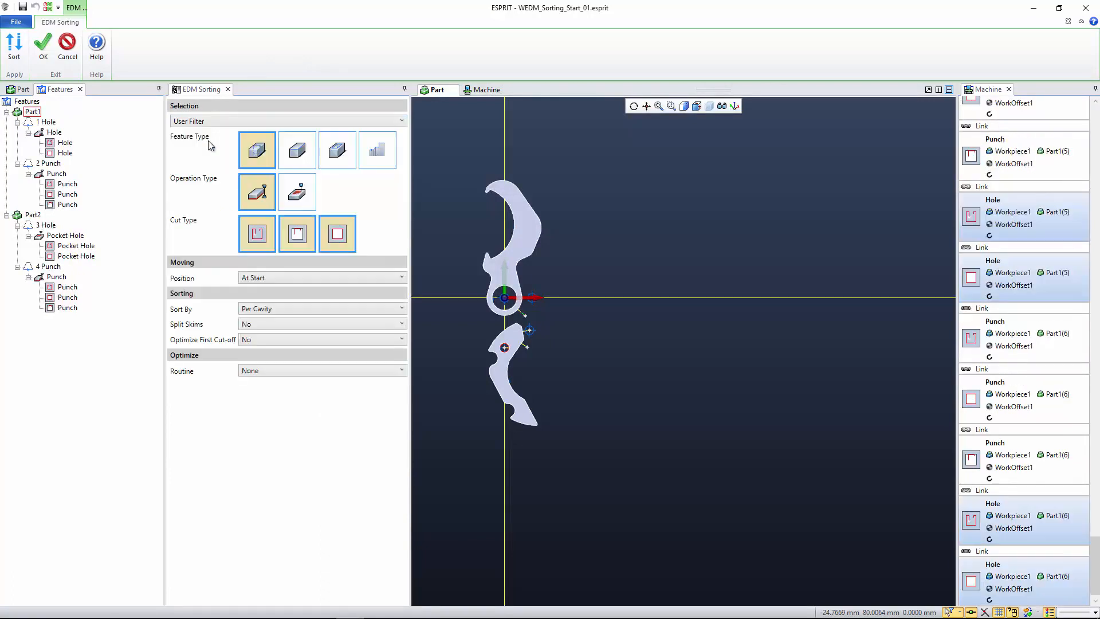
pyautogui.click(214, 123)
pyautogui.click(210, 133)
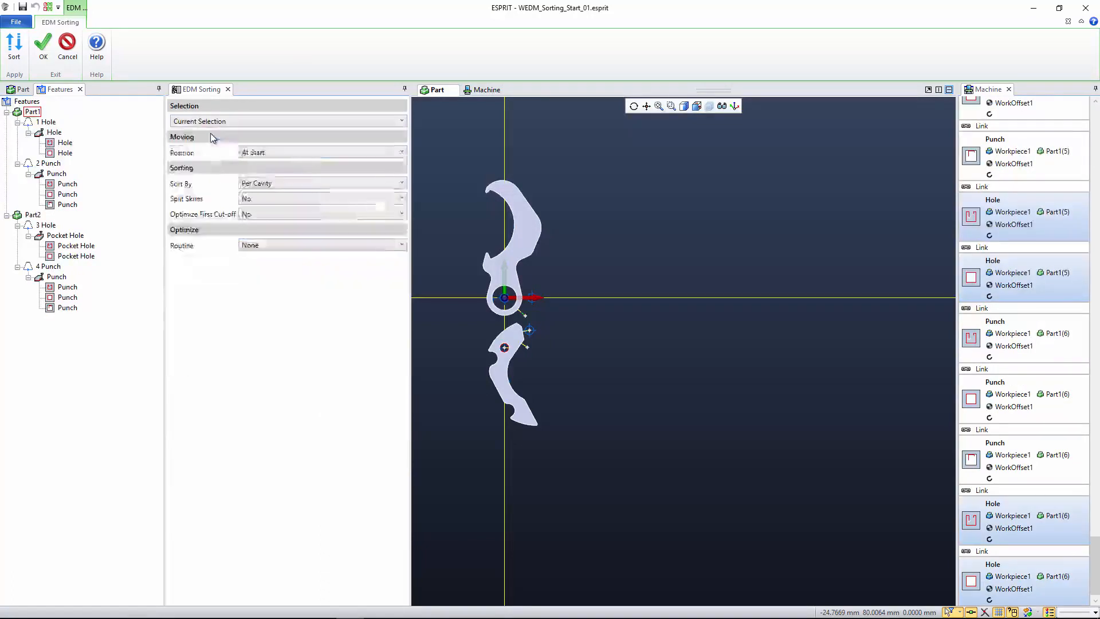
pyautogui.click(211, 122)
pyautogui.click(209, 146)
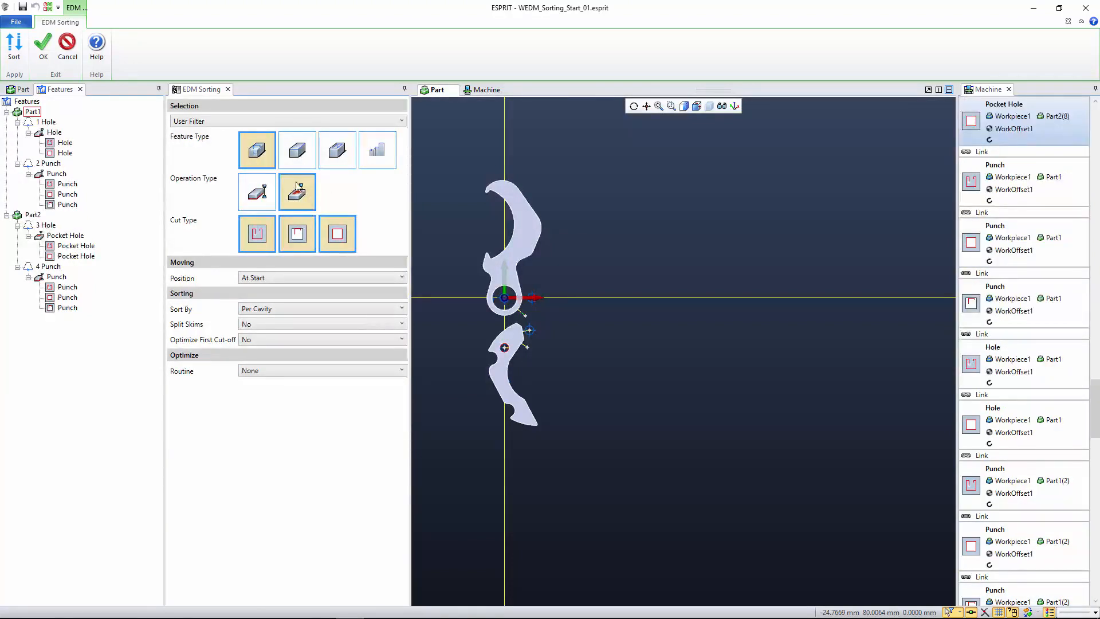
# - Limit the sorting filter's operation type to pocketing and examine which operations it selects in the operation list
pyautogui.click(253, 189)
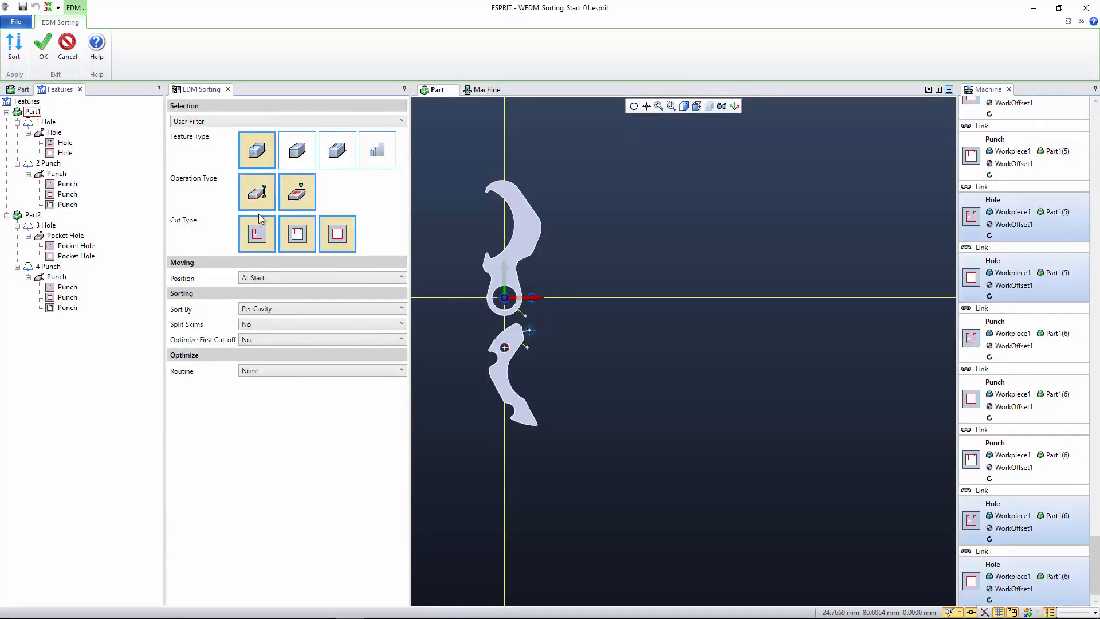
pyautogui.click(295, 193)
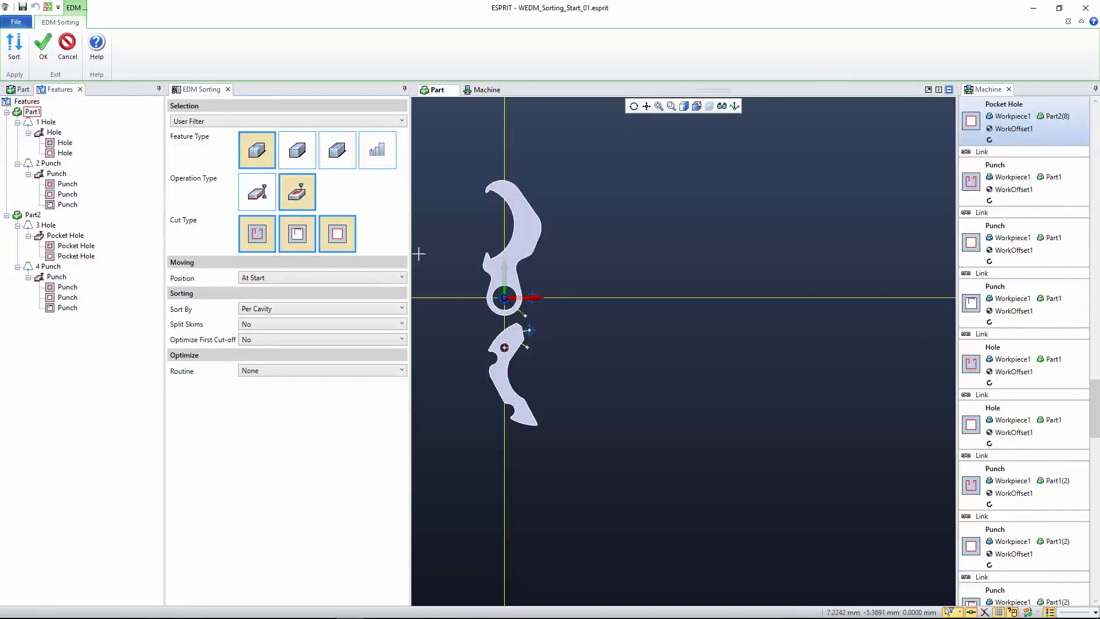
pyautogui.moveTo(1097, 405); pyautogui.dragTo(1091, 118)
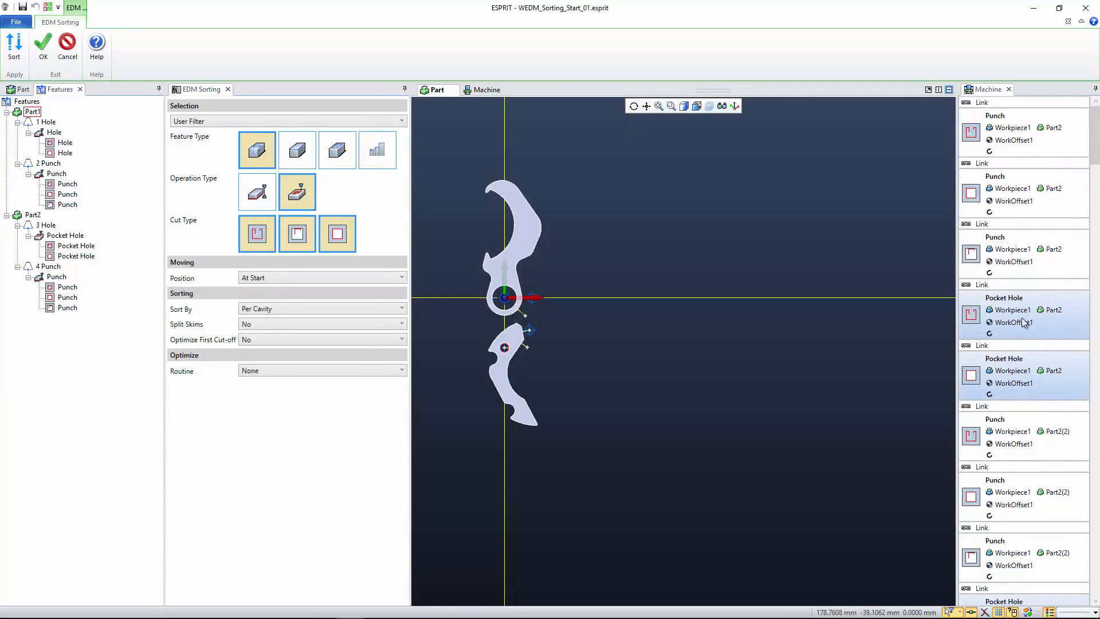
pyautogui.scroll(-7, 1009, 254)
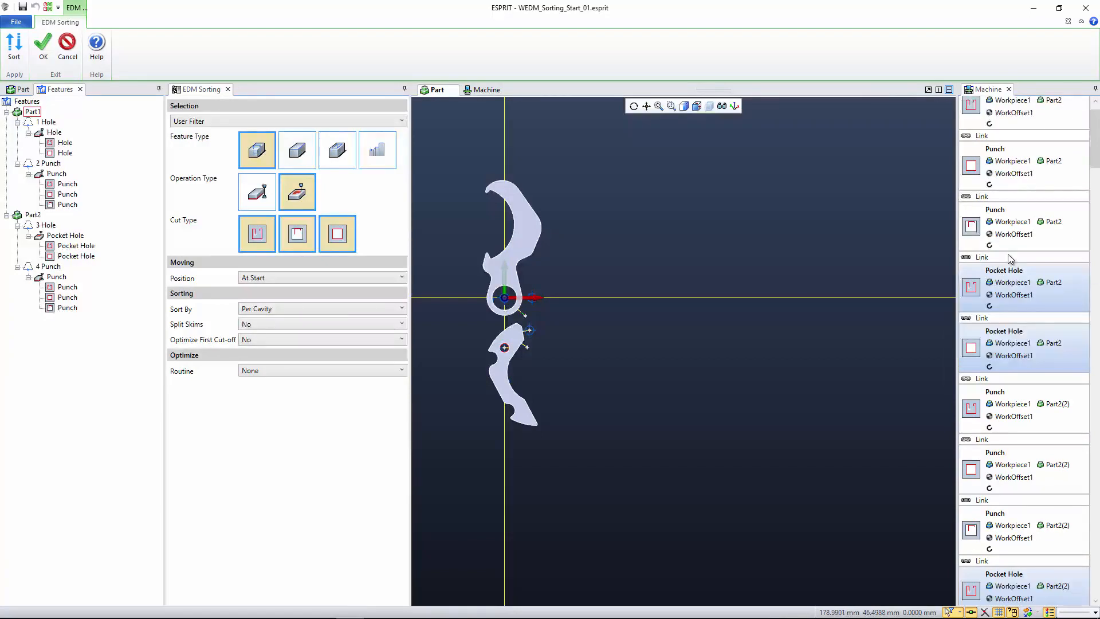
pyautogui.scroll(-9, 1012, 207)
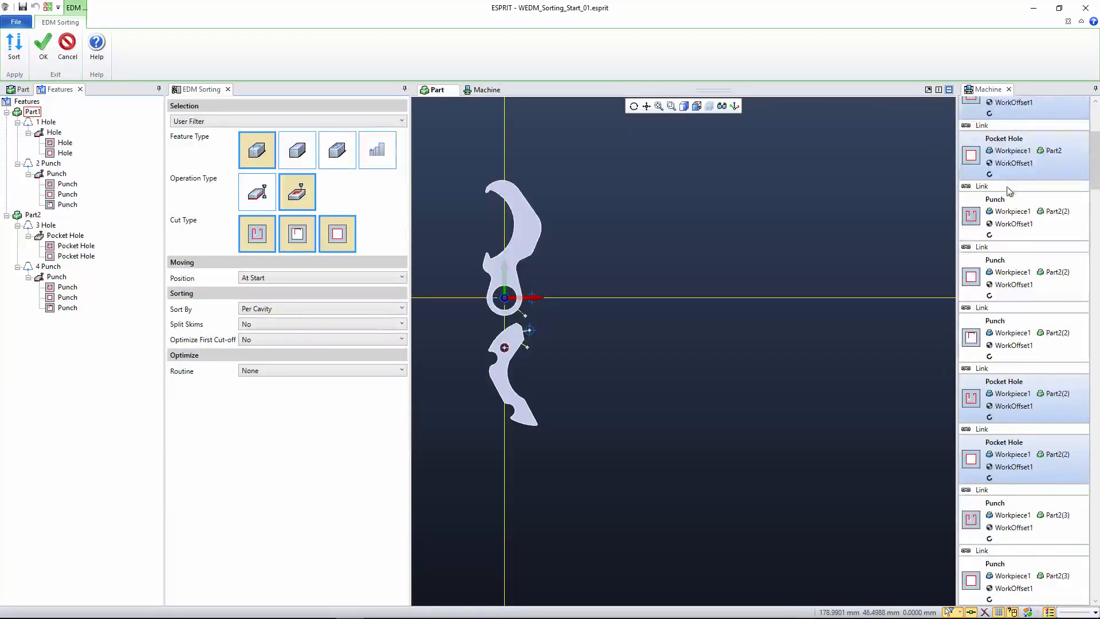
pyautogui.scroll(-9, 967, 318)
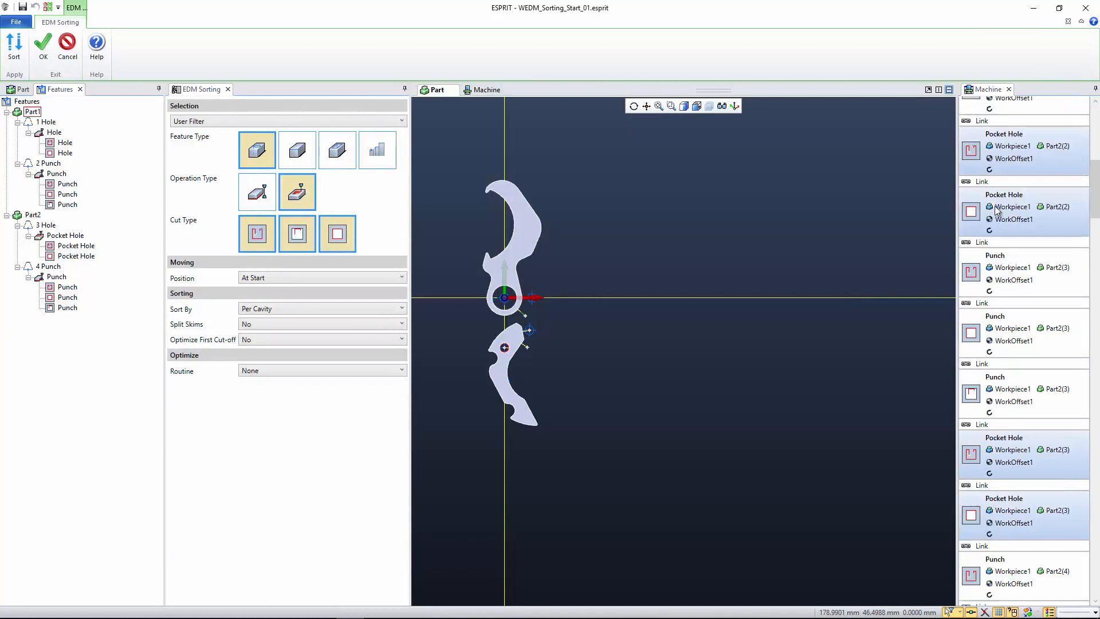
pyautogui.scroll(-2, 1020, 317)
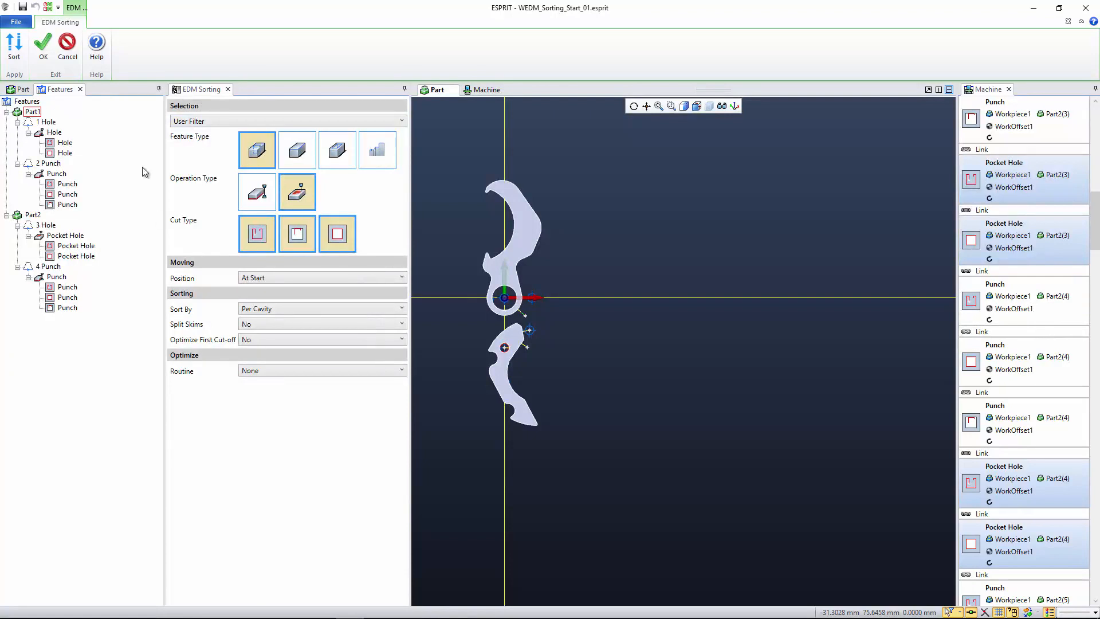
pyautogui.scroll(-5, 1014, 258)
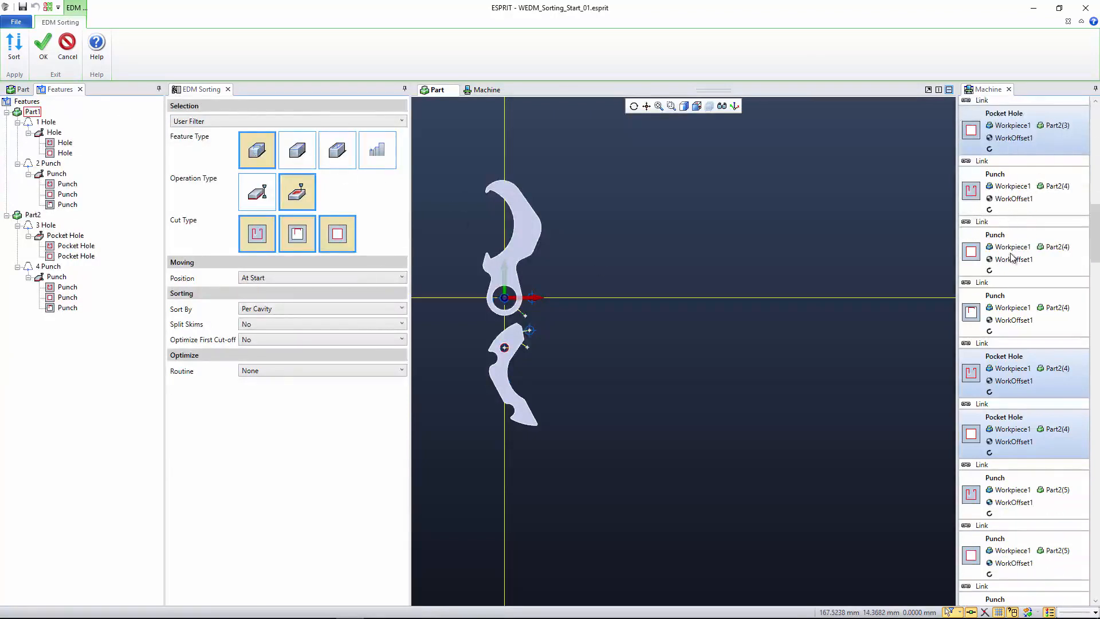
pyautogui.scroll(2, 1014, 258)
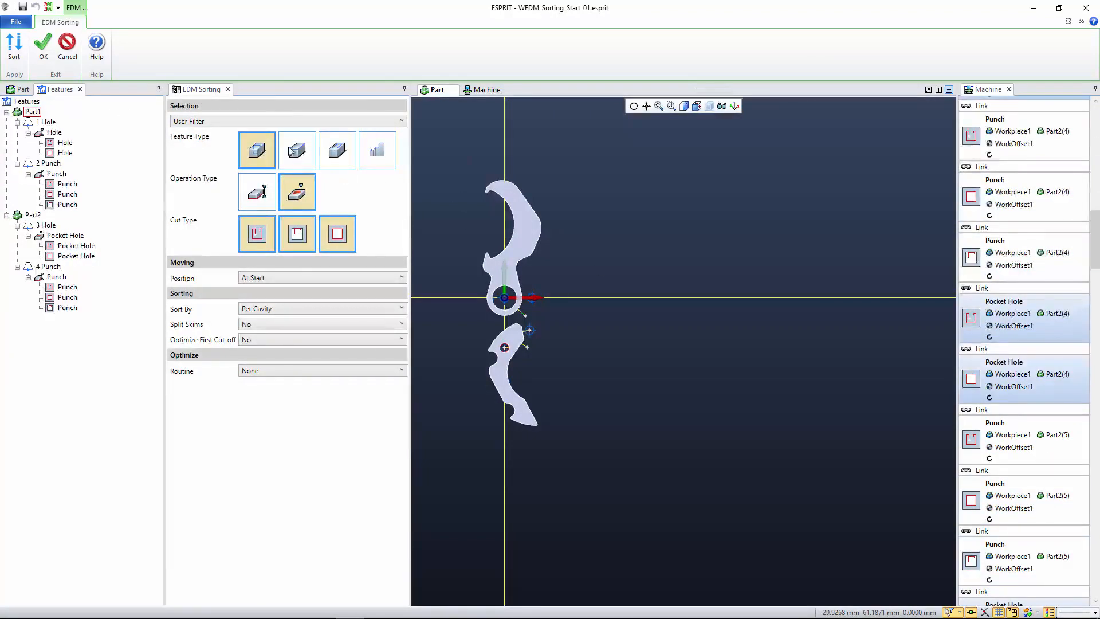
# - Add contouring to the filter's operation types alongside pocketing and examine which operations are selected for both parts
pyautogui.click(257, 192)
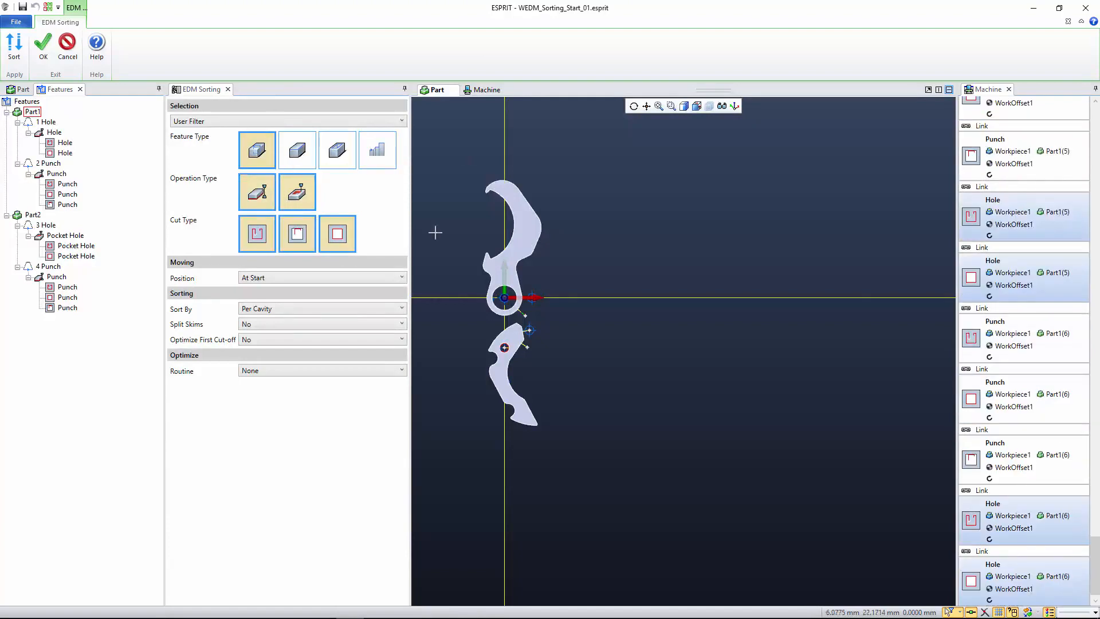
pyautogui.scroll(15, 1020, 271)
pyautogui.scroll(10, 1021, 272)
pyautogui.scroll(3, 1021, 271)
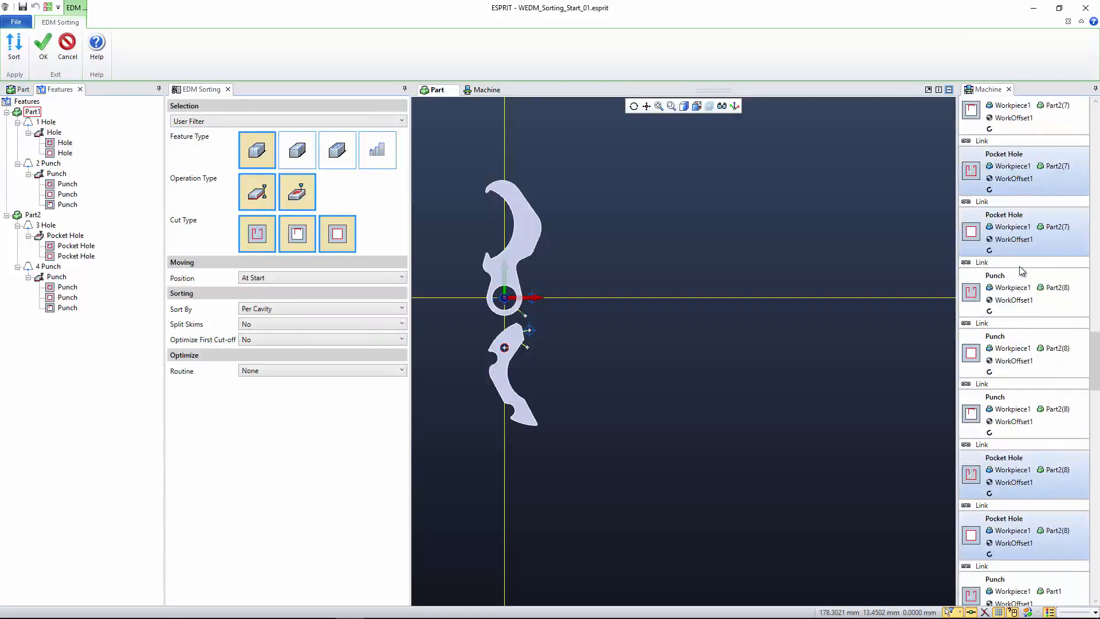
pyautogui.scroll(6, 1023, 271)
pyautogui.scroll(10, 1022, 269)
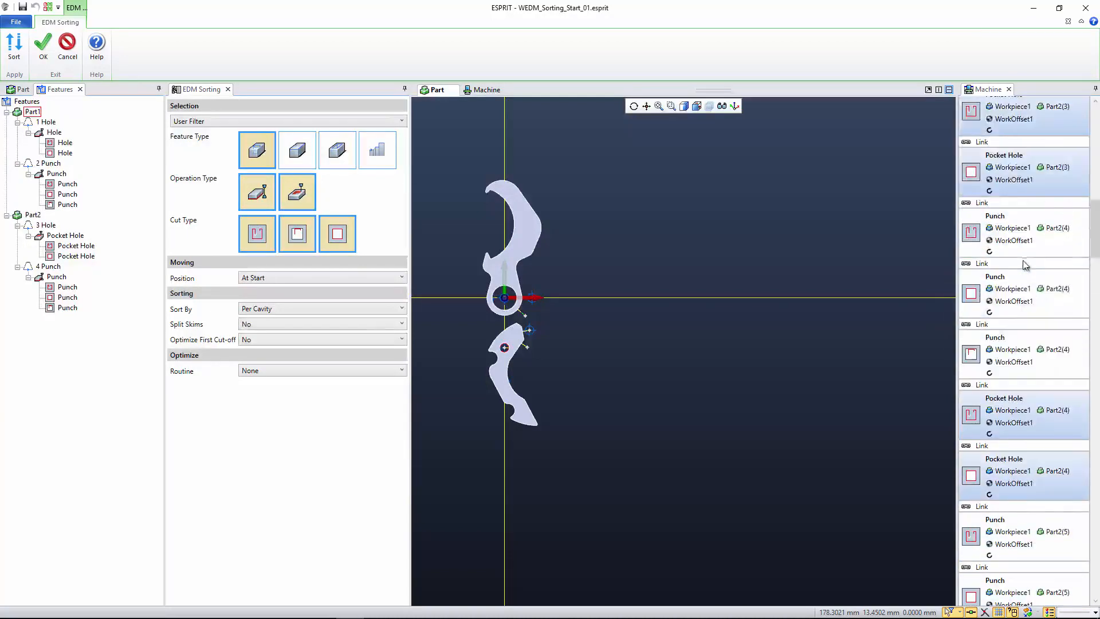
pyautogui.moveTo(1095, 229); pyautogui.dragTo(1097, 98)
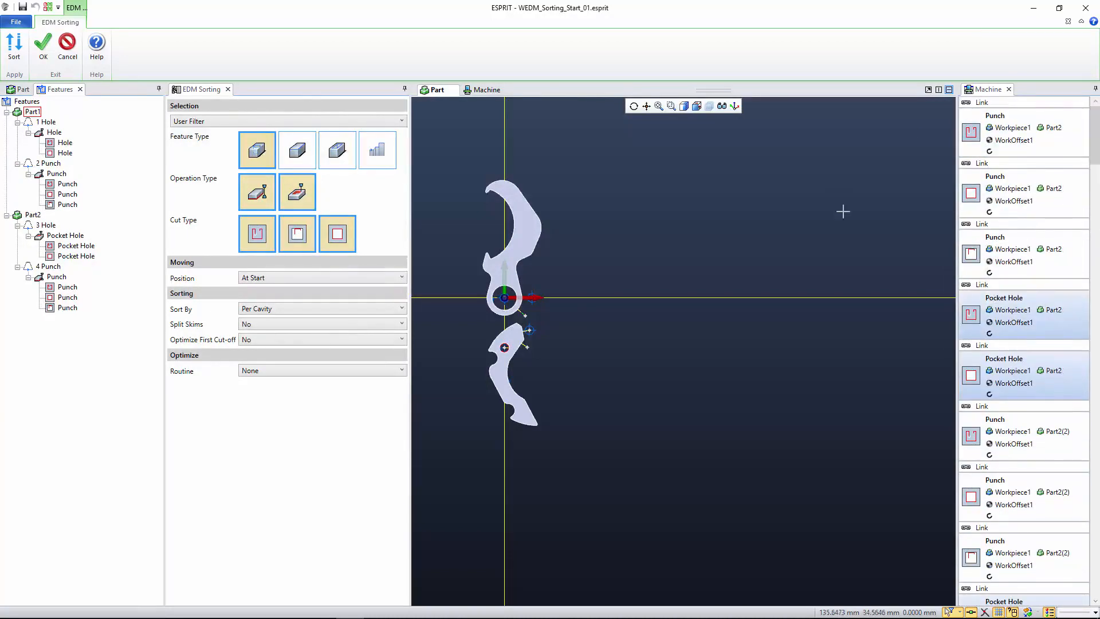
pyautogui.scroll(-5, 848, 212)
pyautogui.scroll(-5, 1054, 321)
pyautogui.scroll(-3, 1053, 304)
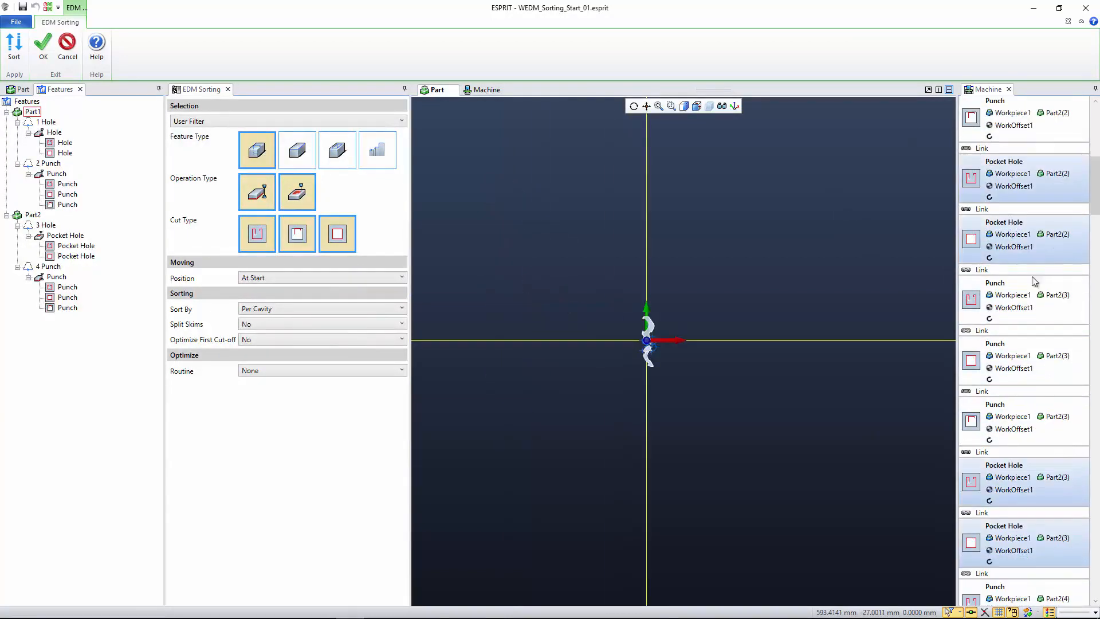
# - Restrict the filter's operation type to pocketing again and check the selection through both parts' operations
pyautogui.click(299, 194)
pyautogui.scroll(-10, 1090, 296)
pyautogui.scroll(-15, 1044, 291)
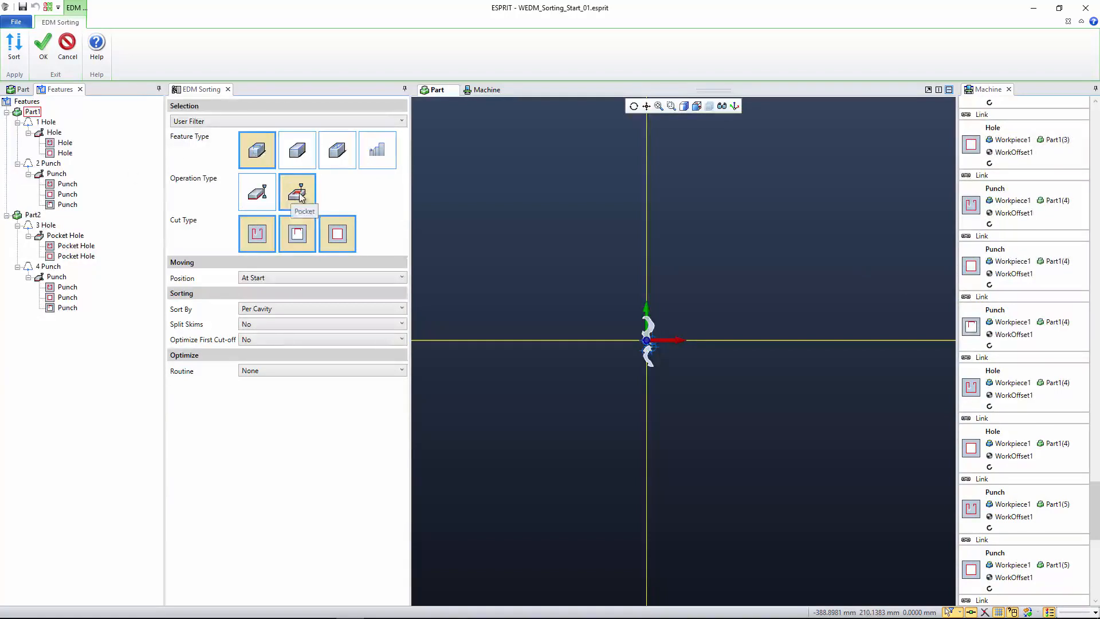
pyautogui.scroll(3, 1044, 401)
pyautogui.scroll(10, 1034, 344)
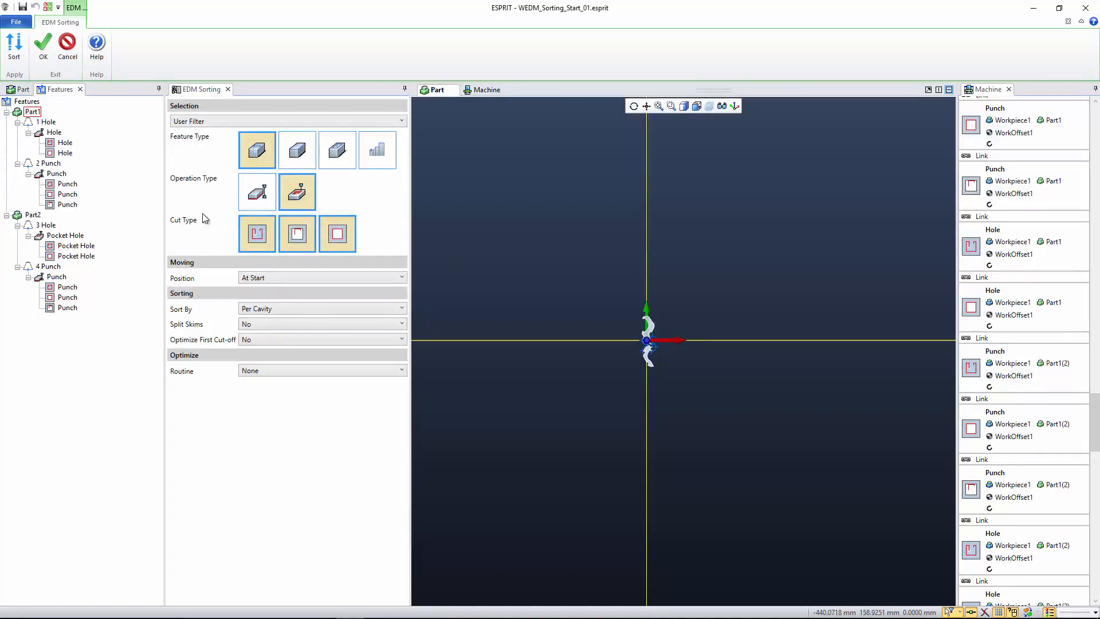
# - Set the moving position to Cumulative and the optimization routine to Shortest Path, leaving the sorting at Per Cavity
pyautogui.click(291, 280)
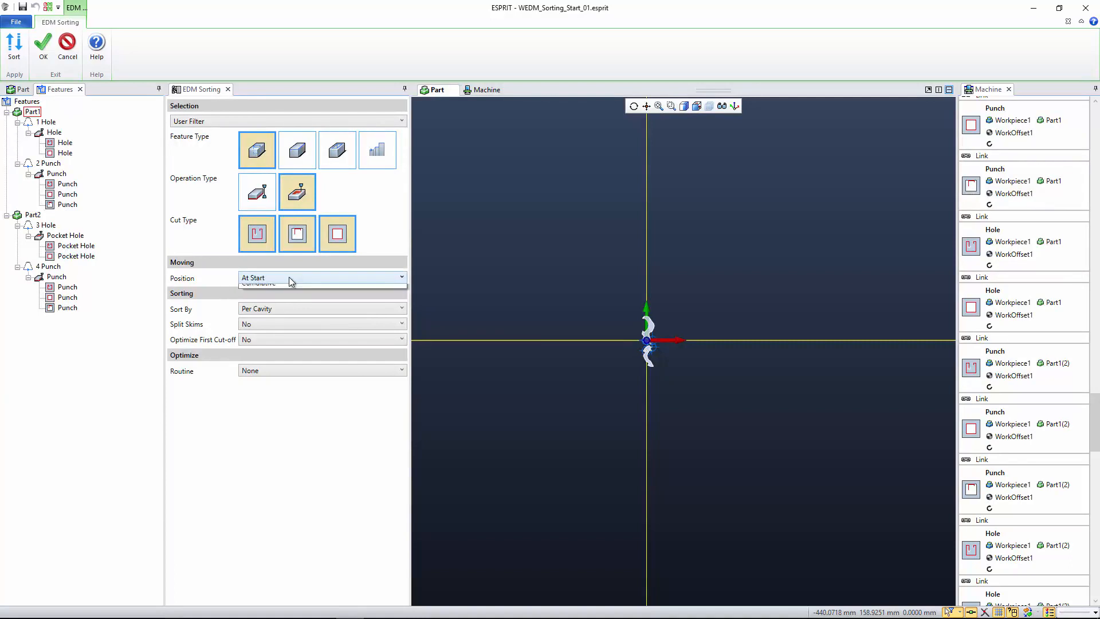
pyautogui.click(272, 327)
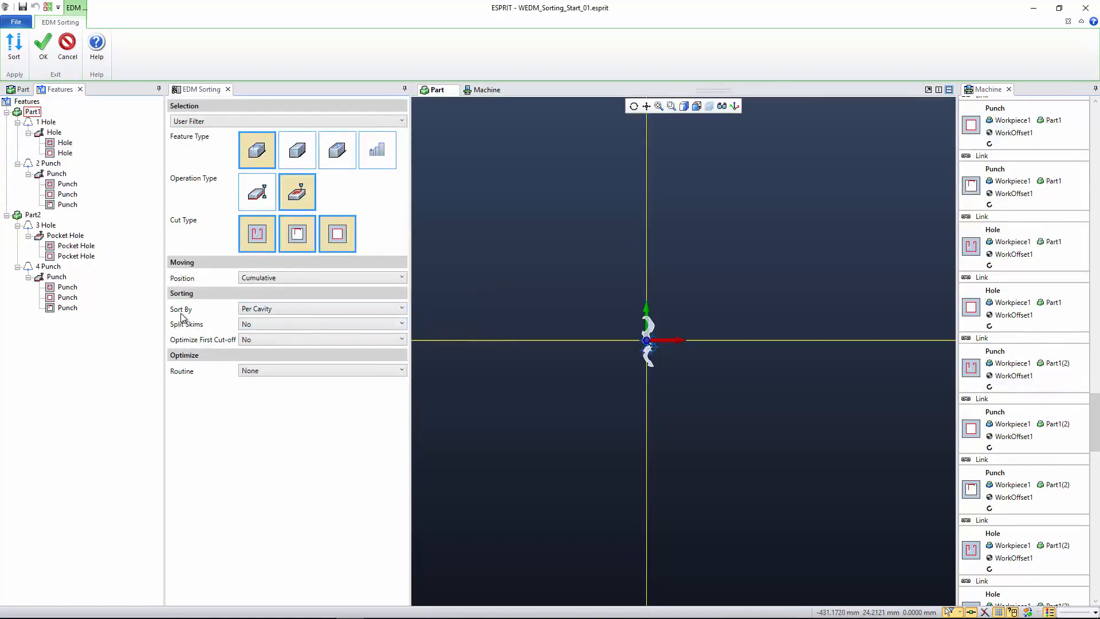
pyautogui.click(280, 310)
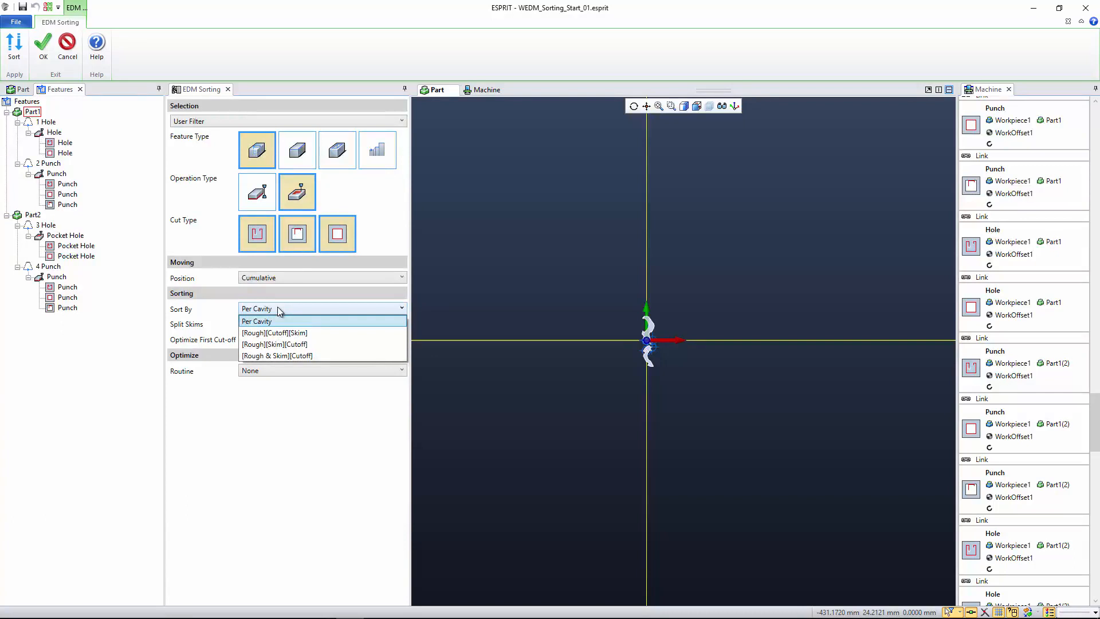
pyautogui.click(218, 310)
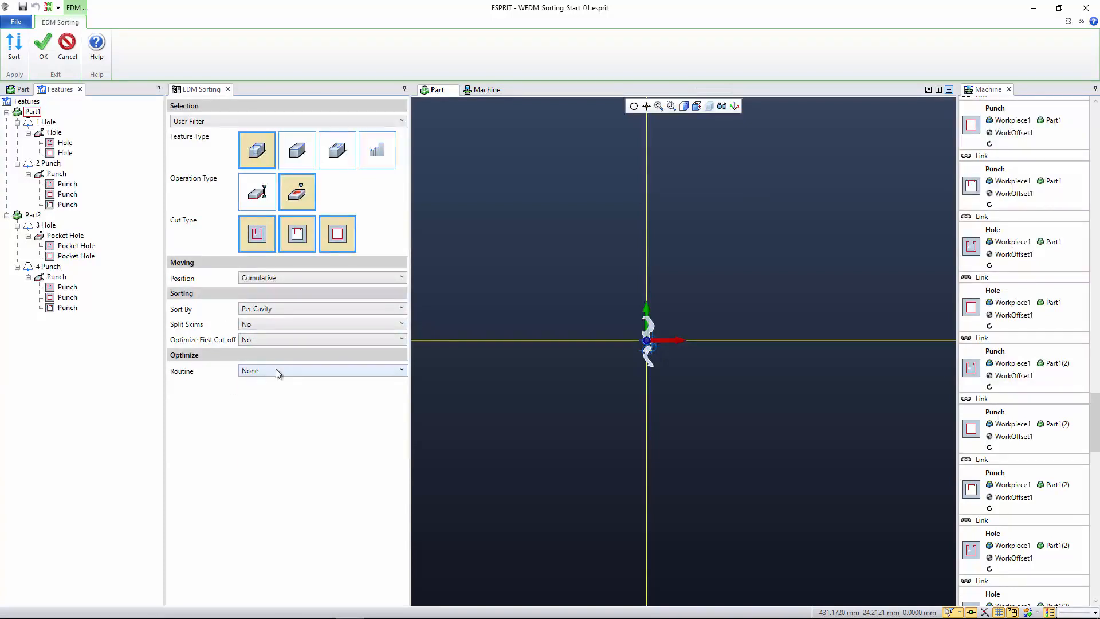
pyautogui.click(277, 371)
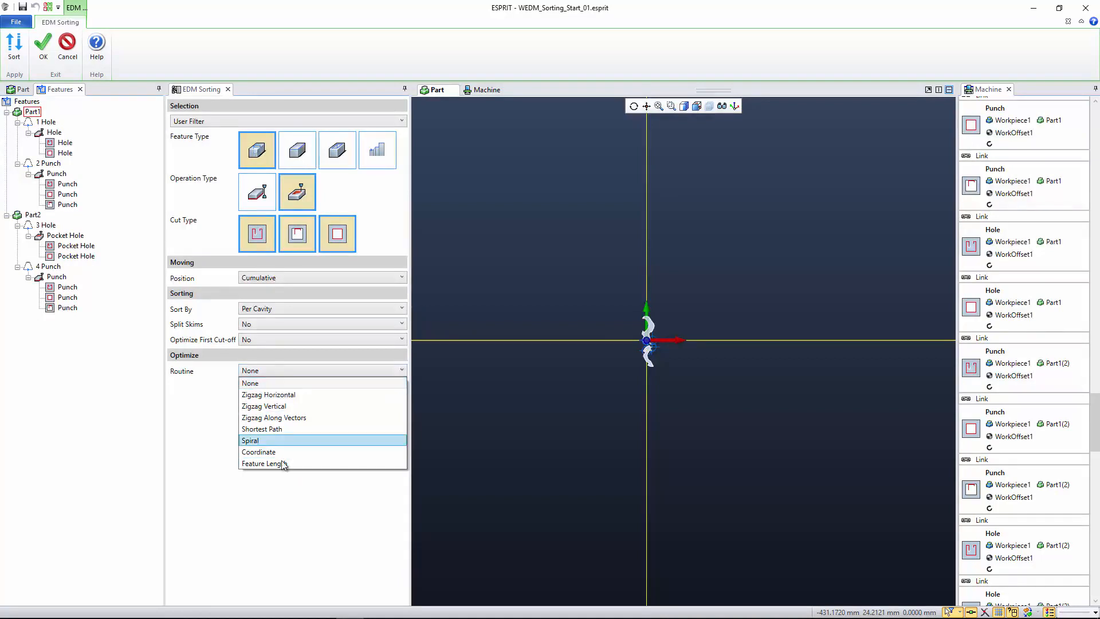
pyautogui.click(282, 430)
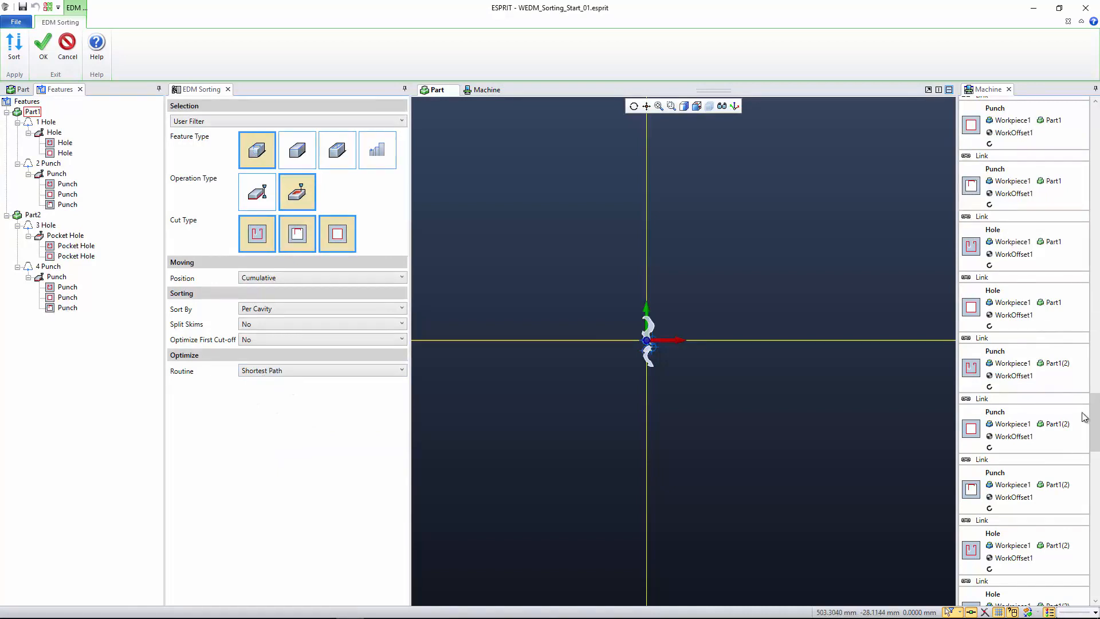
# - Sort the filtered pocket hole operations and examine their order at the start of the operation list
pyautogui.moveTo(1094, 423); pyautogui.dragTo(1088, 105)
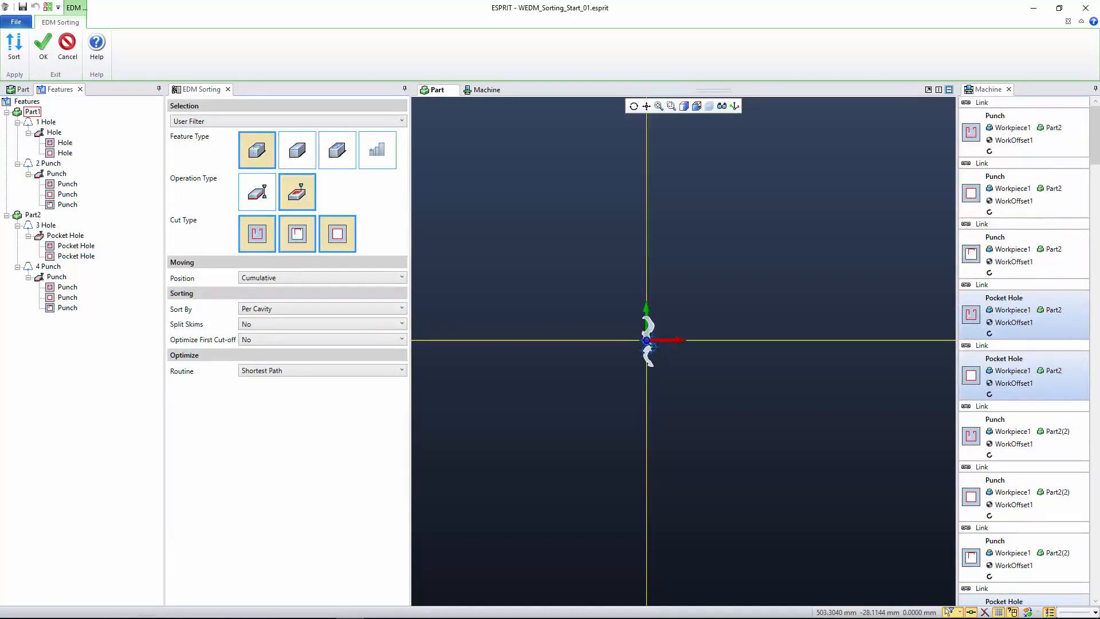
pyautogui.click(1042, 142)
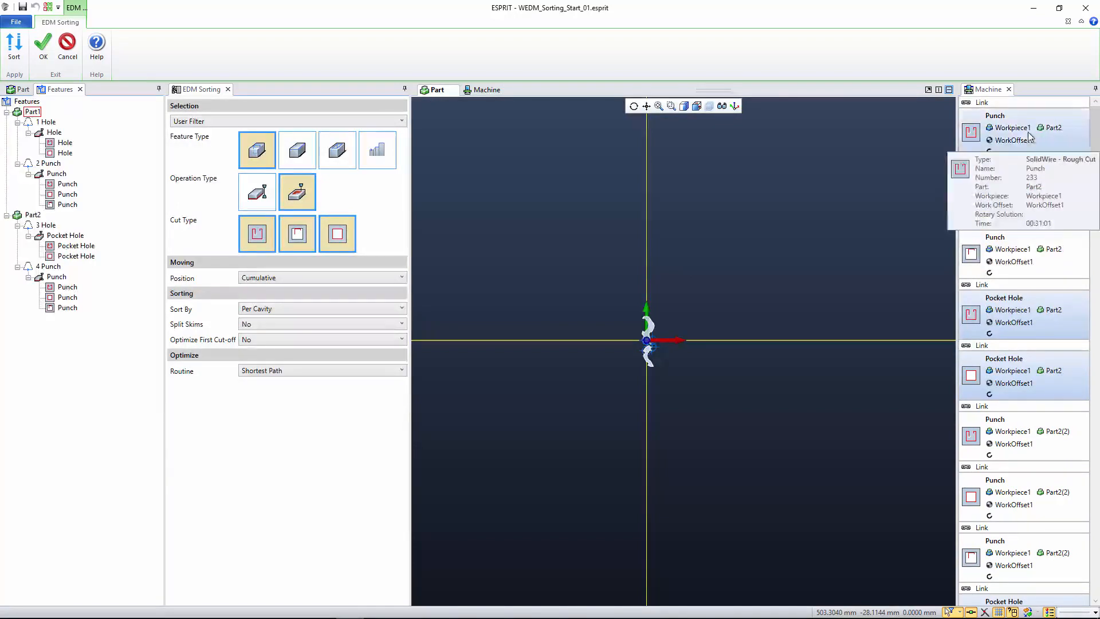
pyautogui.keyDown('ctrl'); pyautogui.click(1009, 129); pyautogui.keyUp('ctrl')
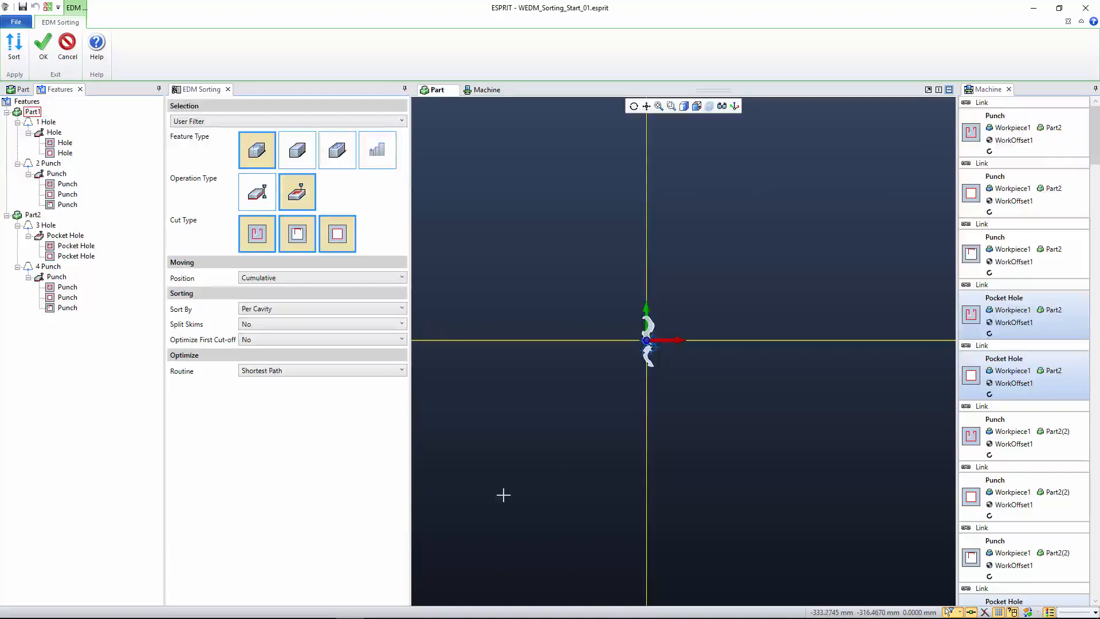
pyautogui.click(14, 48)
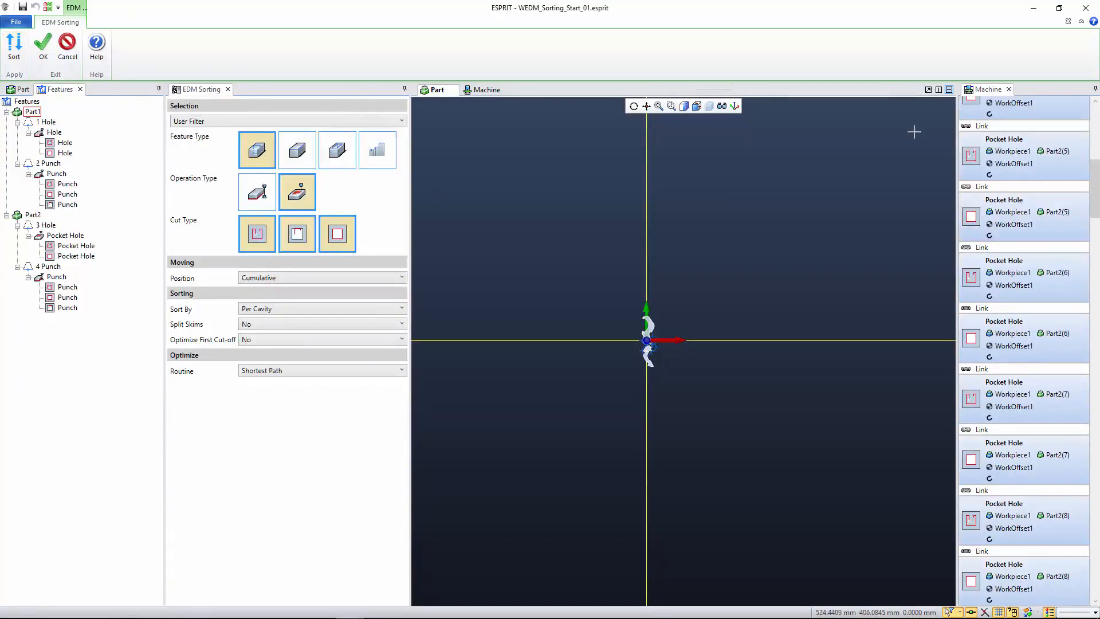
pyautogui.moveTo(1096, 215); pyautogui.dragTo(1097, 139)
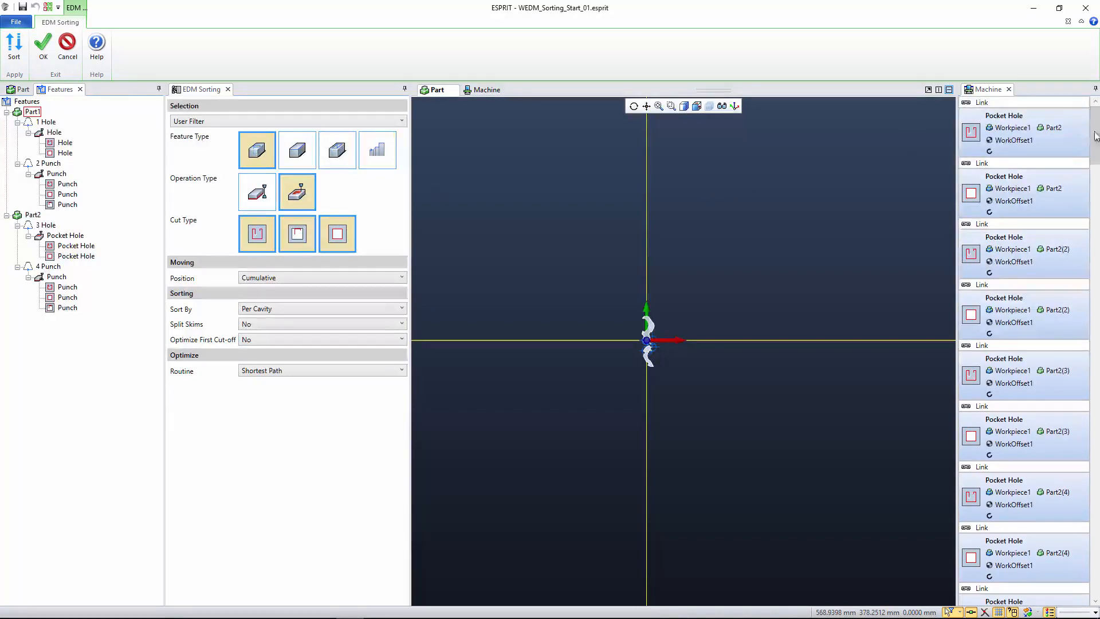
pyautogui.scroll(-5, 995, 114)
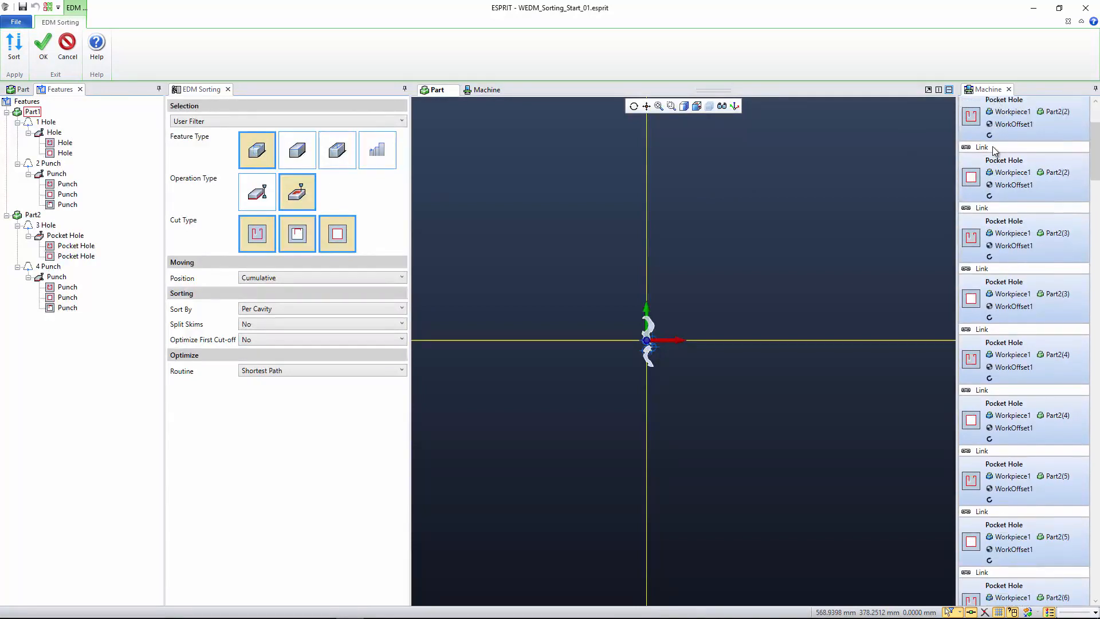
pyautogui.scroll(-5, 995, 150)
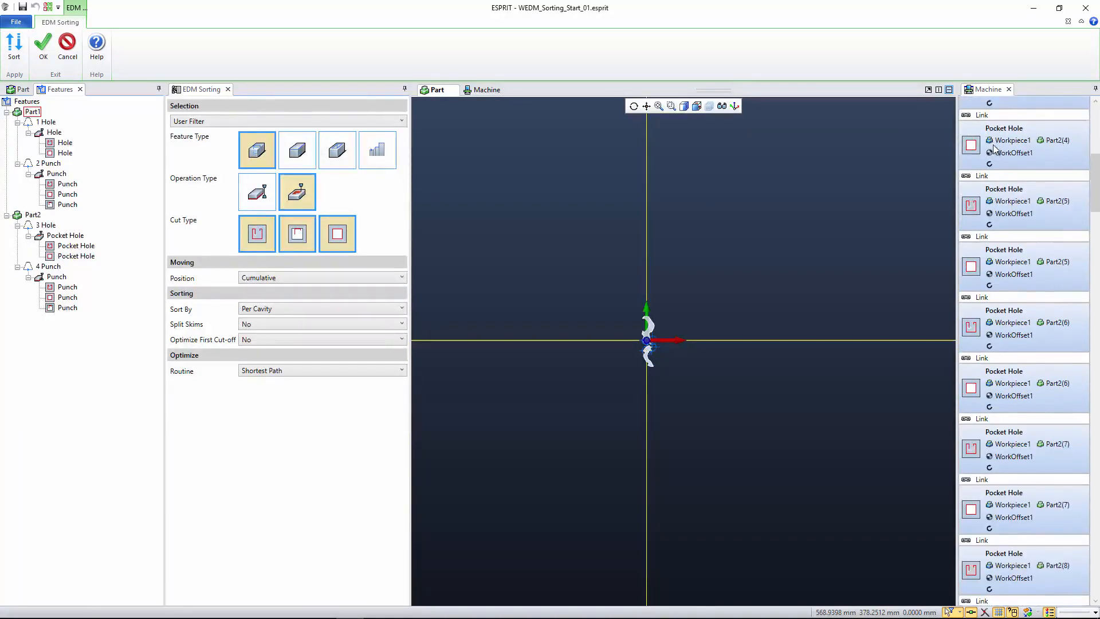
pyautogui.scroll(-1, 995, 150)
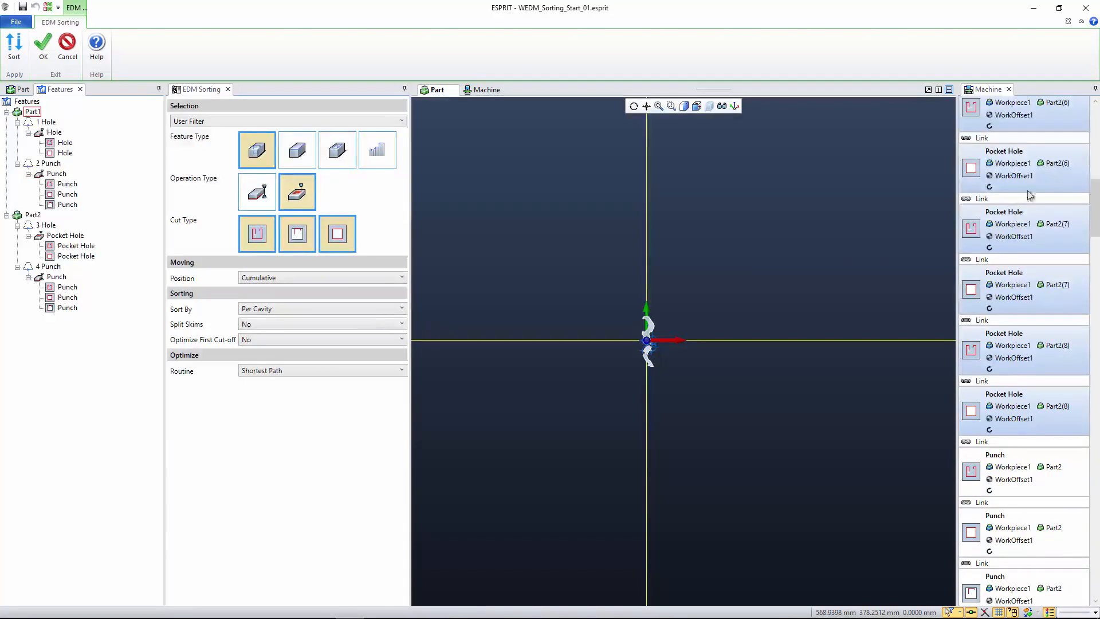
pyautogui.scroll(10, 1044, 298)
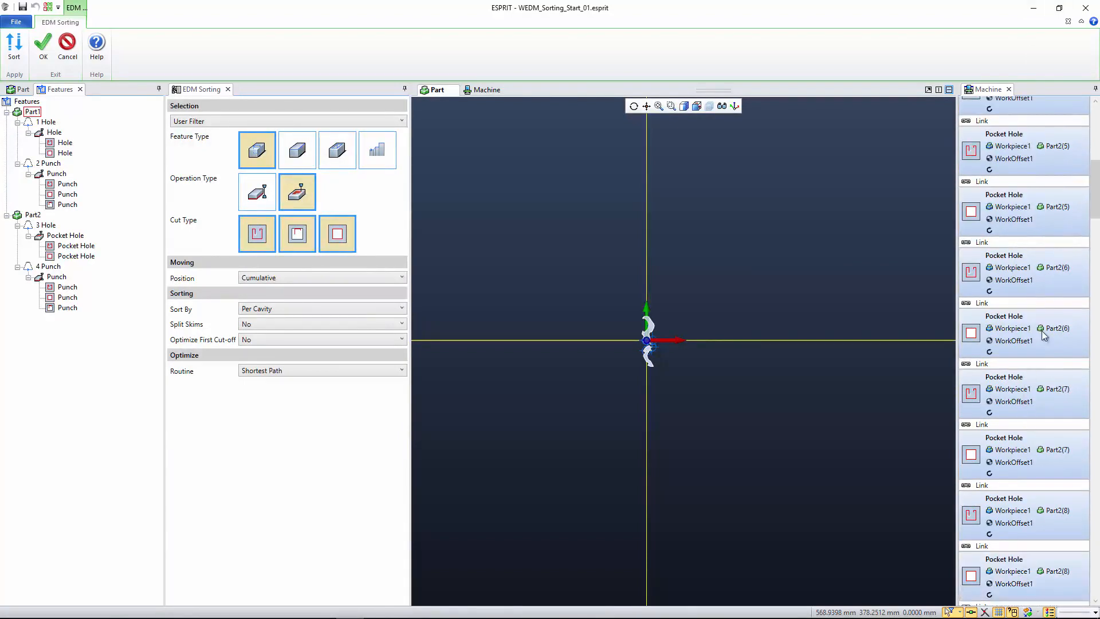
pyautogui.scroll(1, 1044, 296)
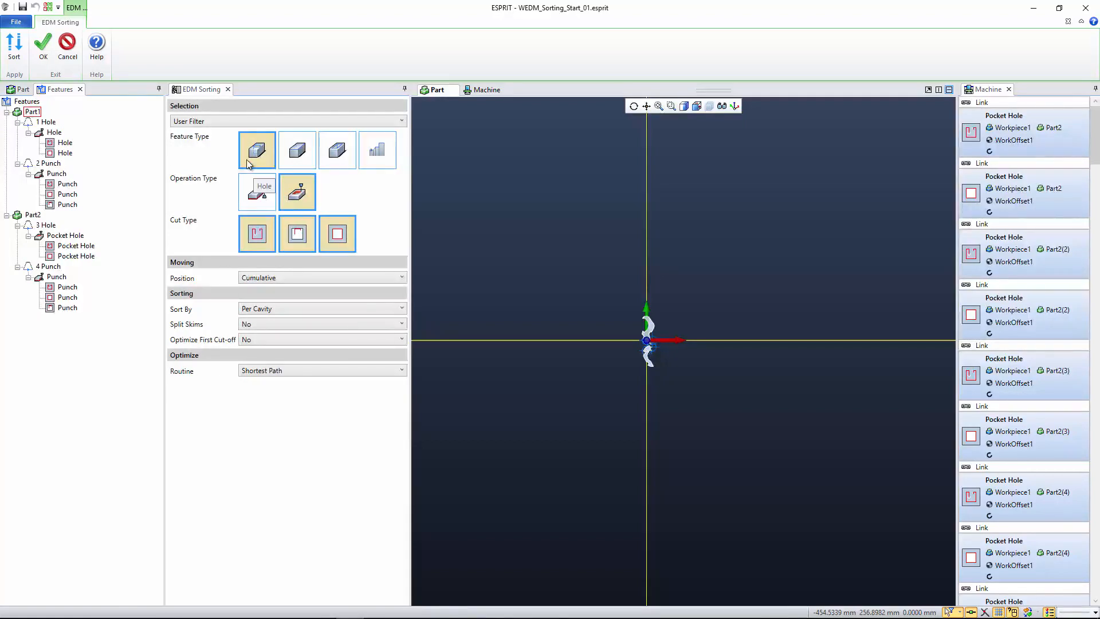
# - Switch the filter's operation type from pocketing to contouring and examine which hole operations are selected in the operation list
pyautogui.click(252, 192)
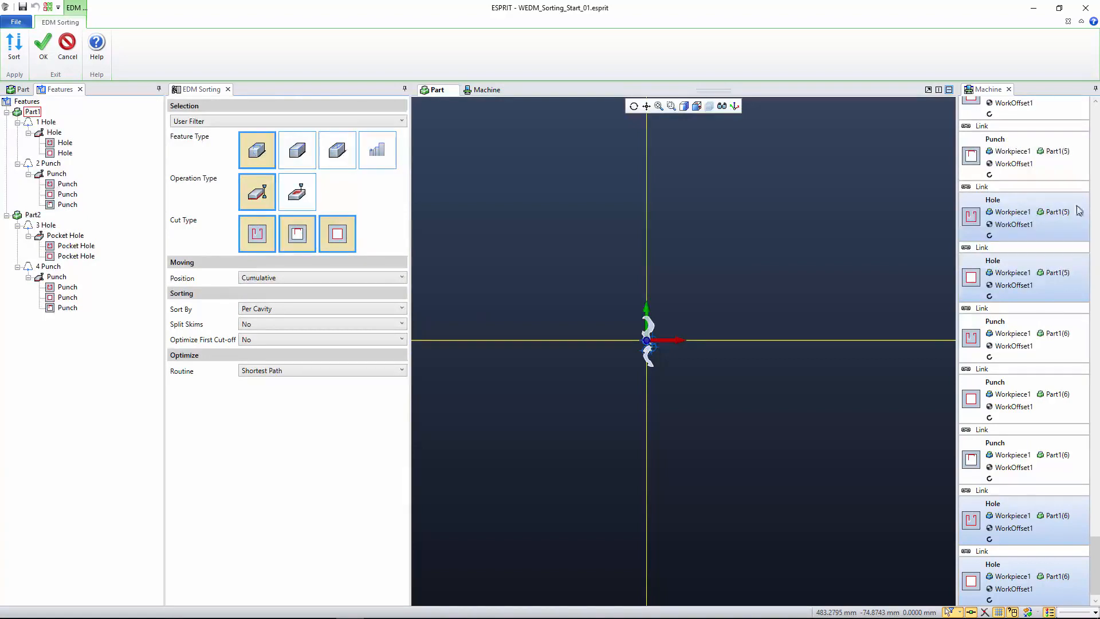
pyautogui.scroll(-1, 1032, 376)
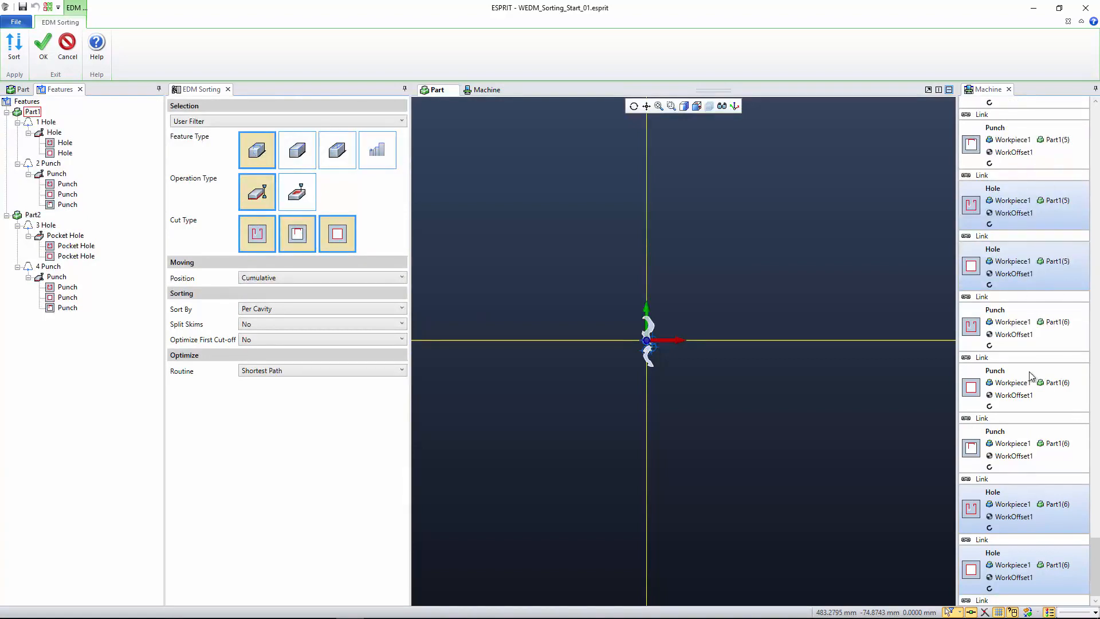
pyautogui.scroll(7, 1028, 370)
pyautogui.scroll(8, 1025, 361)
pyautogui.scroll(8, 1023, 338)
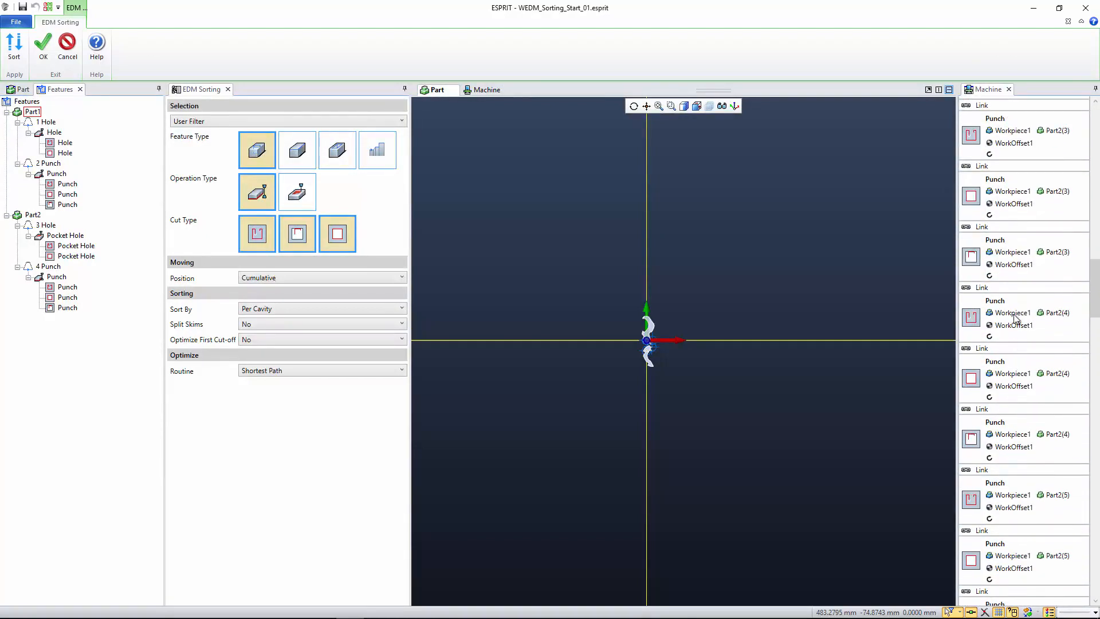
pyautogui.scroll(5, 1015, 319)
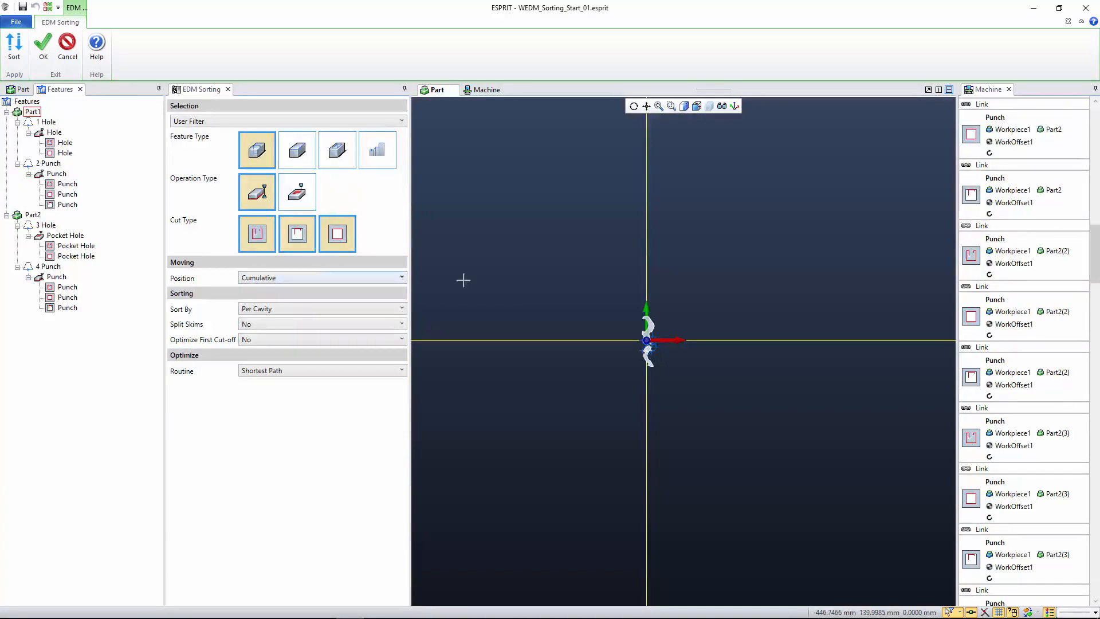
pyautogui.moveTo(1096, 239); pyautogui.dragTo(1096, 123)
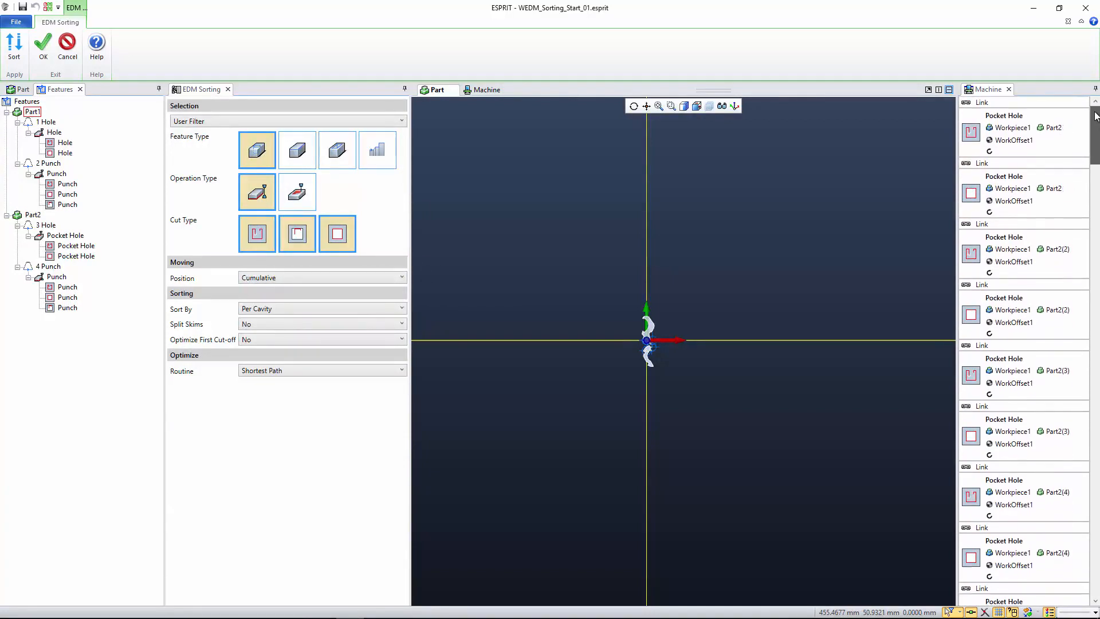
pyautogui.scroll(-5, 987, 175)
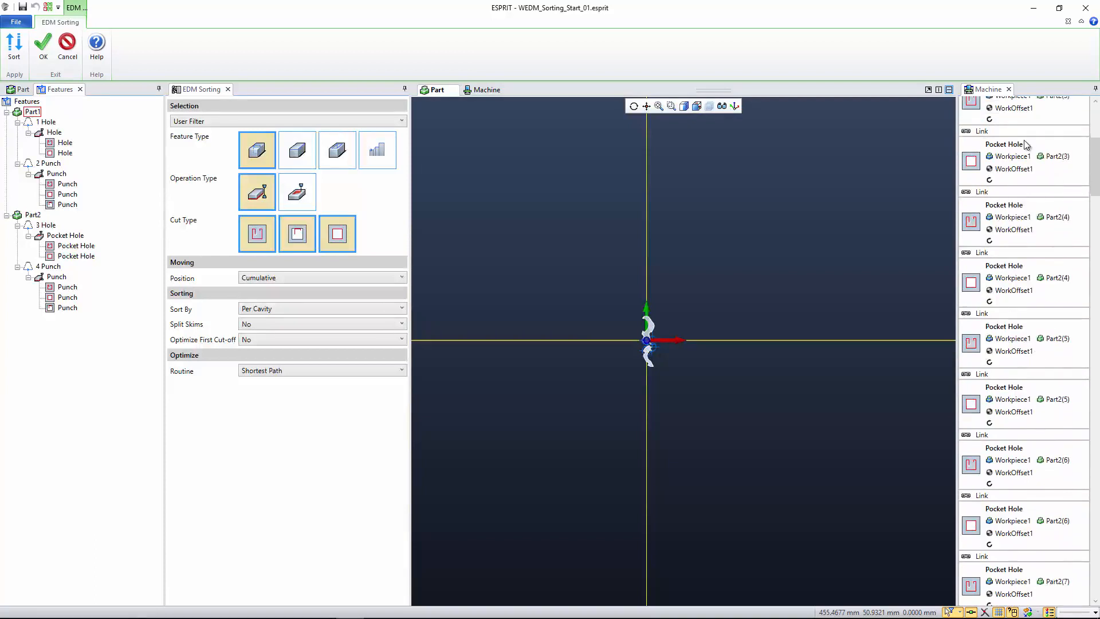
pyautogui.scroll(-6, 1023, 150)
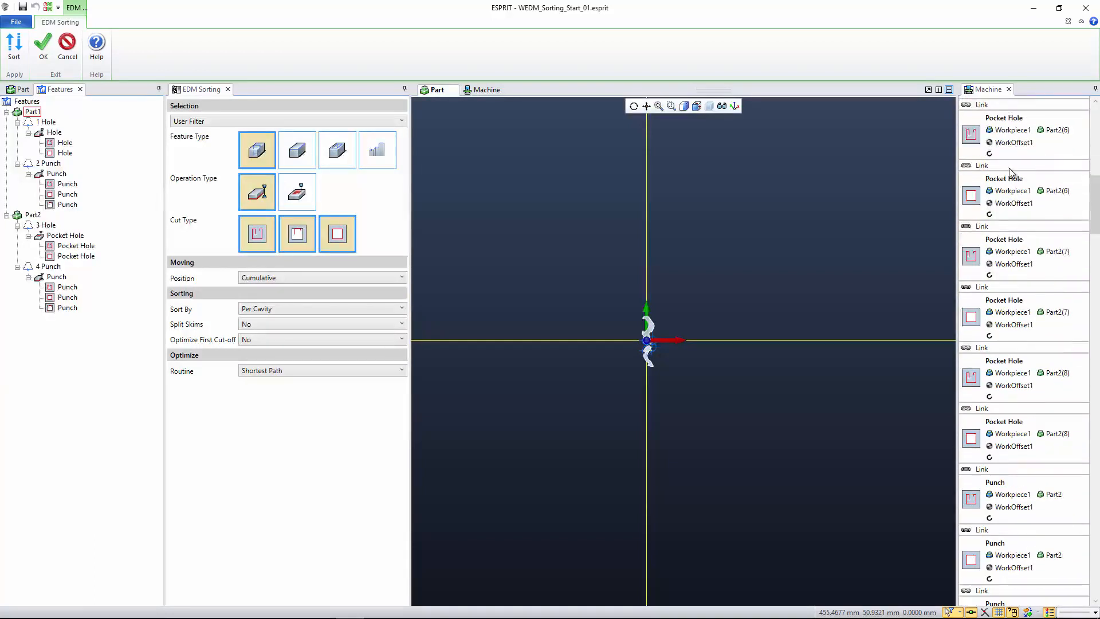
pyautogui.scroll(-2, 1010, 171)
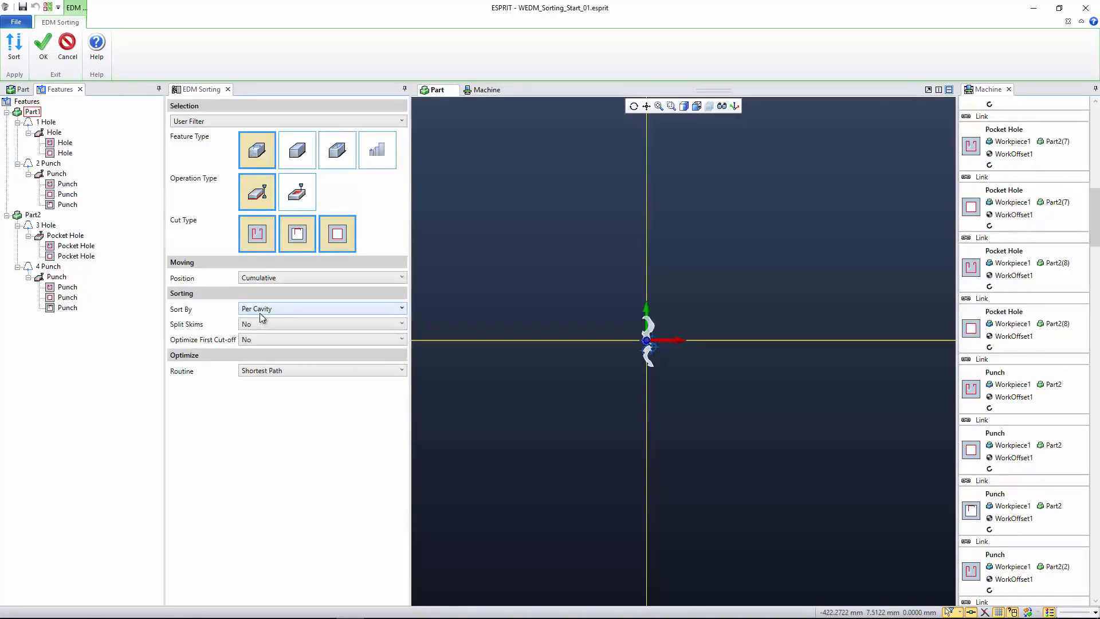
# - Sort the contoured hole operations with the Shortest Path routine and check their position relative to the pocket hole and punch operations
pyautogui.click(274, 372)
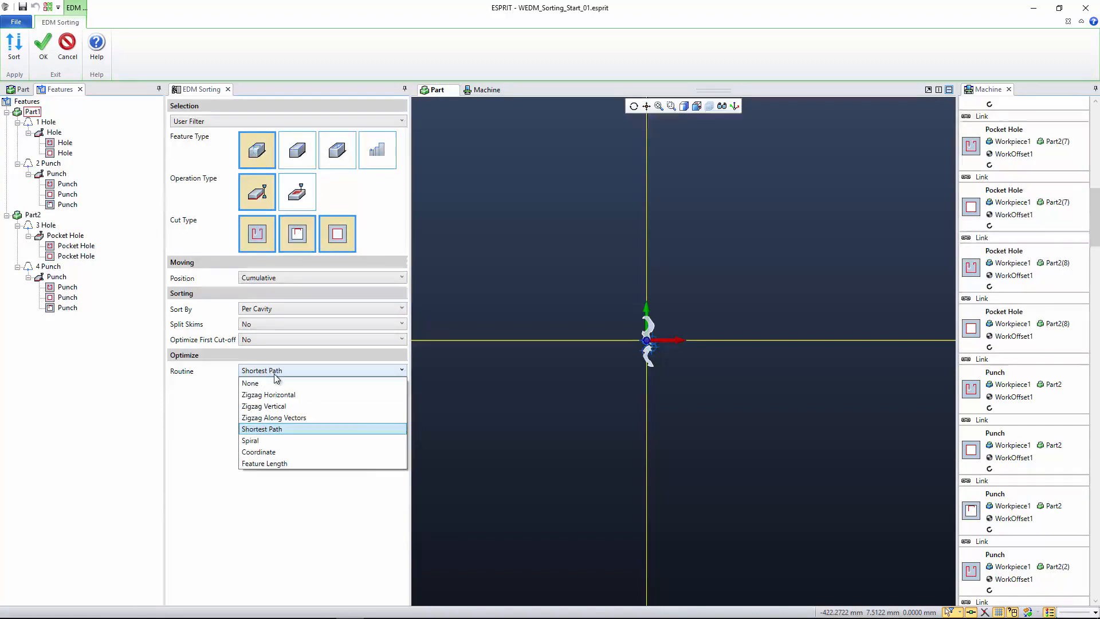
pyautogui.click(278, 431)
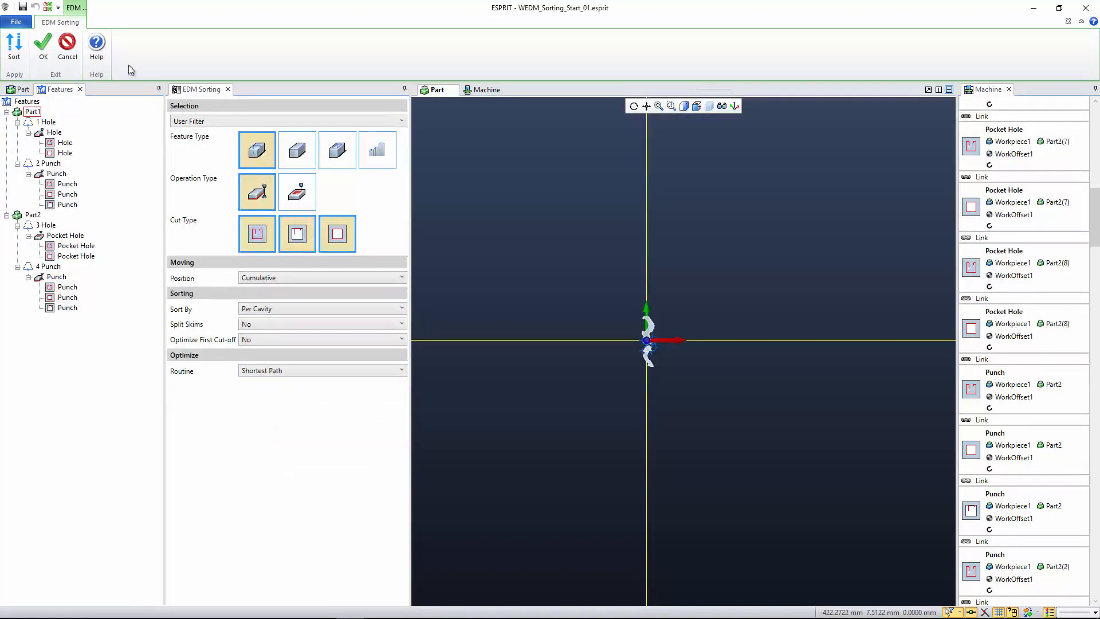
pyautogui.click(14, 57)
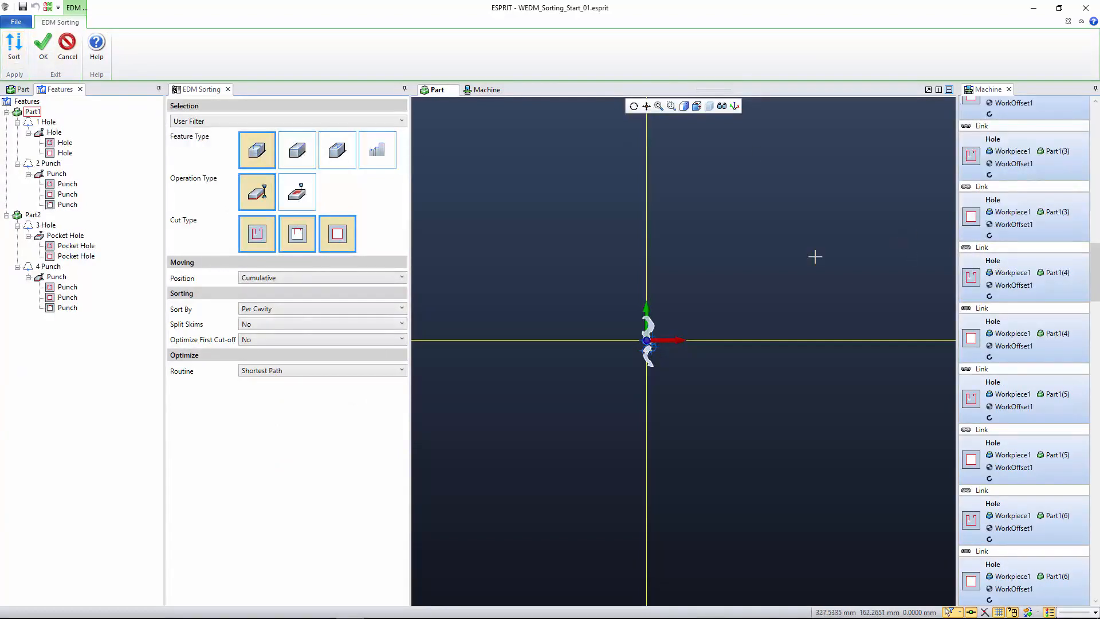
pyautogui.scroll(5, 809, 254)
pyautogui.scroll(-7, 810, 249)
pyautogui.scroll(5, 1086, 269)
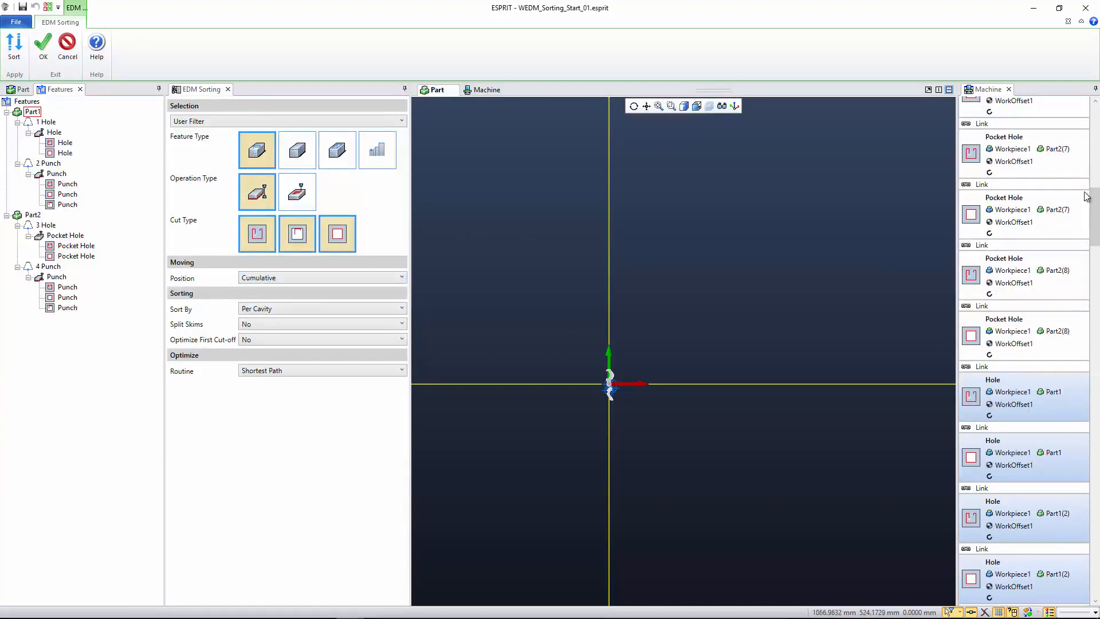
pyautogui.moveTo(1098, 210); pyautogui.dragTo(1099, 310)
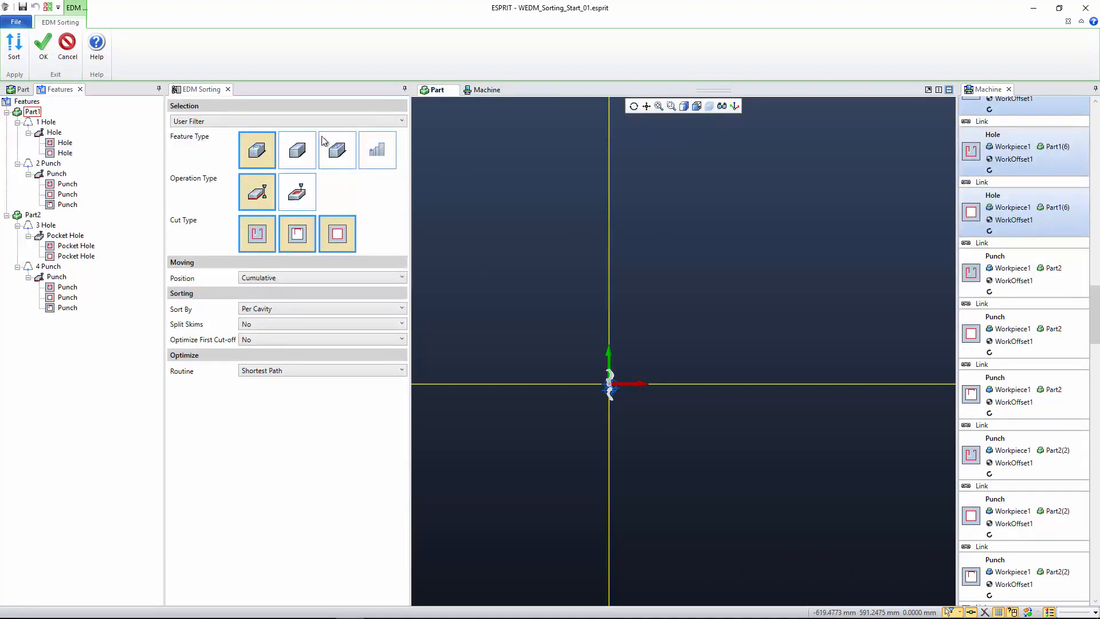
# - Change the filter's feature type to punch and set the sorting order to [Rough & Skim][Cutoff]
pyautogui.click(295, 159)
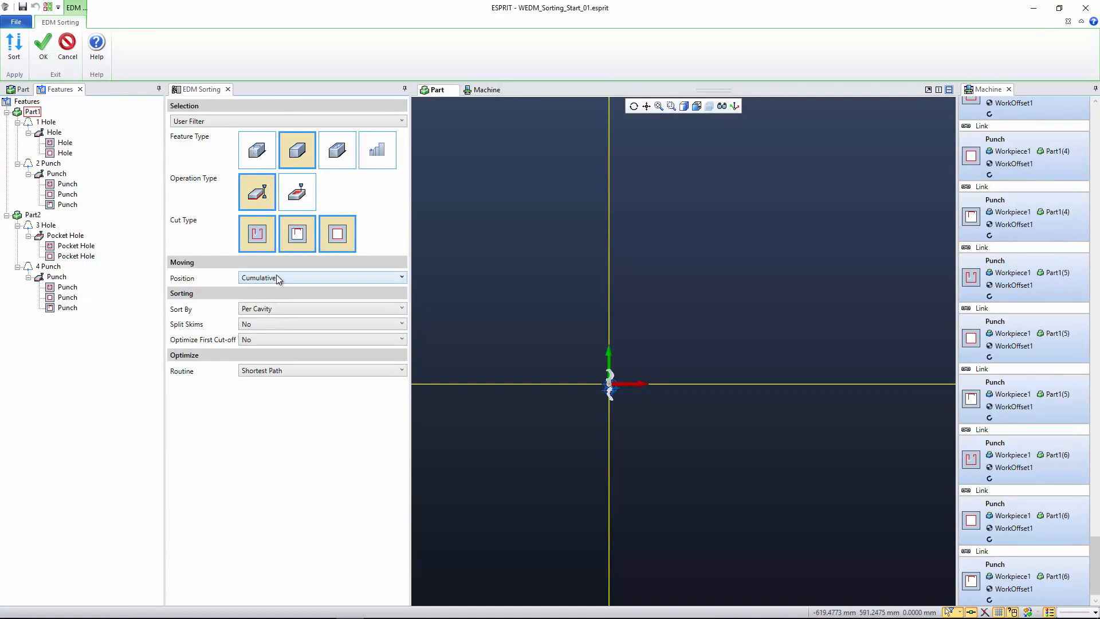
pyautogui.click(268, 310)
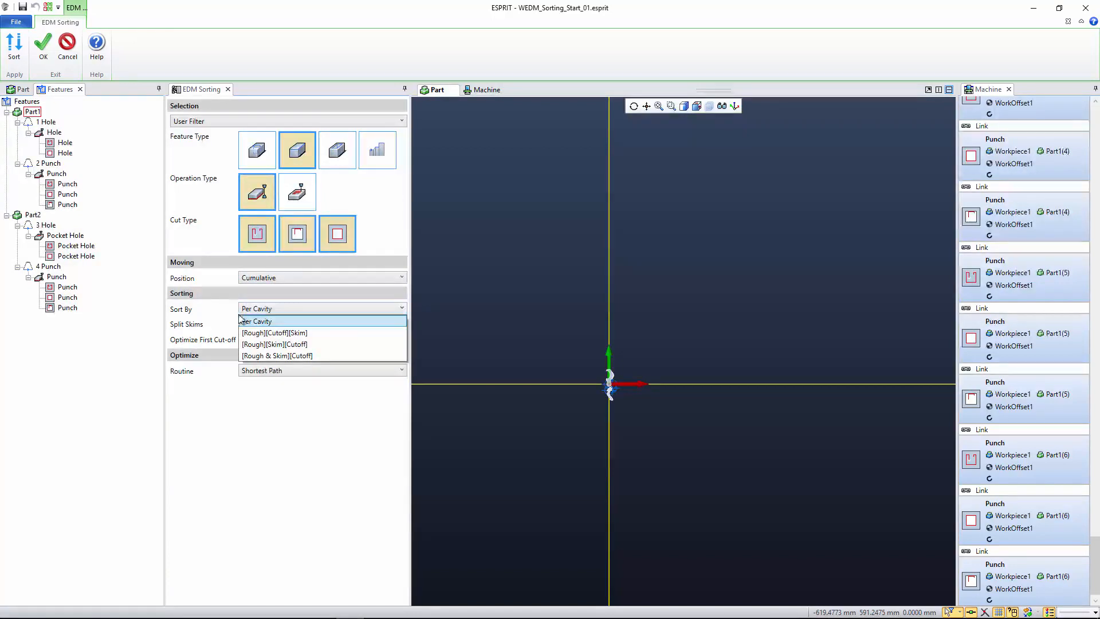
pyautogui.click(290, 356)
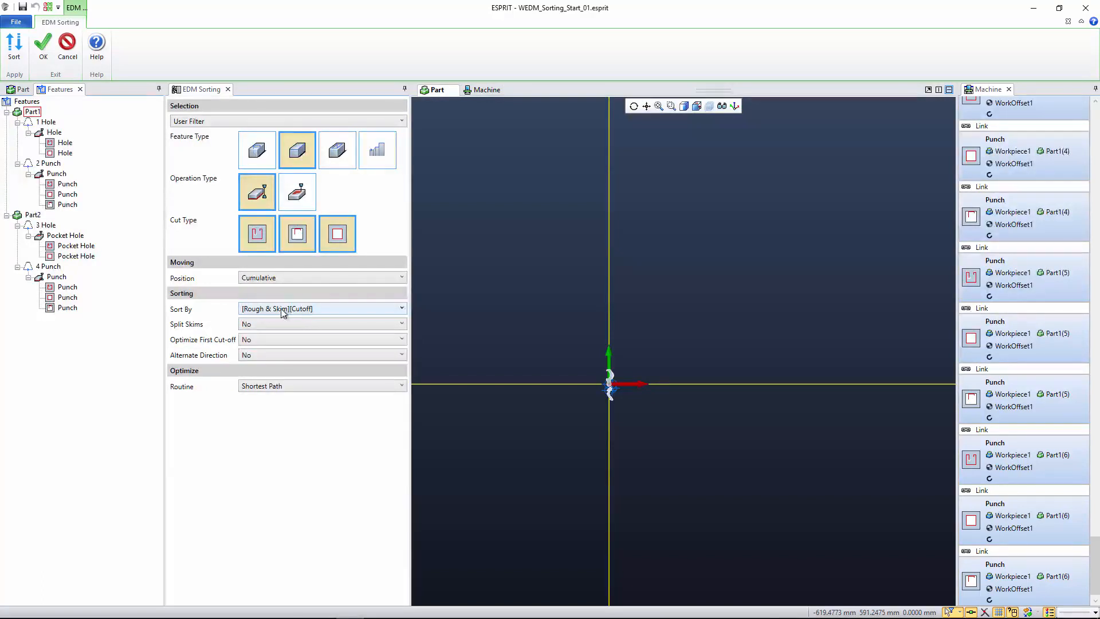
# - Set Alternate Direction to Yes, sort the punch operations and check their order in the operation list
pyautogui.click(262, 359)
pyautogui.click(264, 380)
pyautogui.click(9, 62)
pyautogui.moveTo(1096, 576); pyautogui.dragTo(1096, 316)
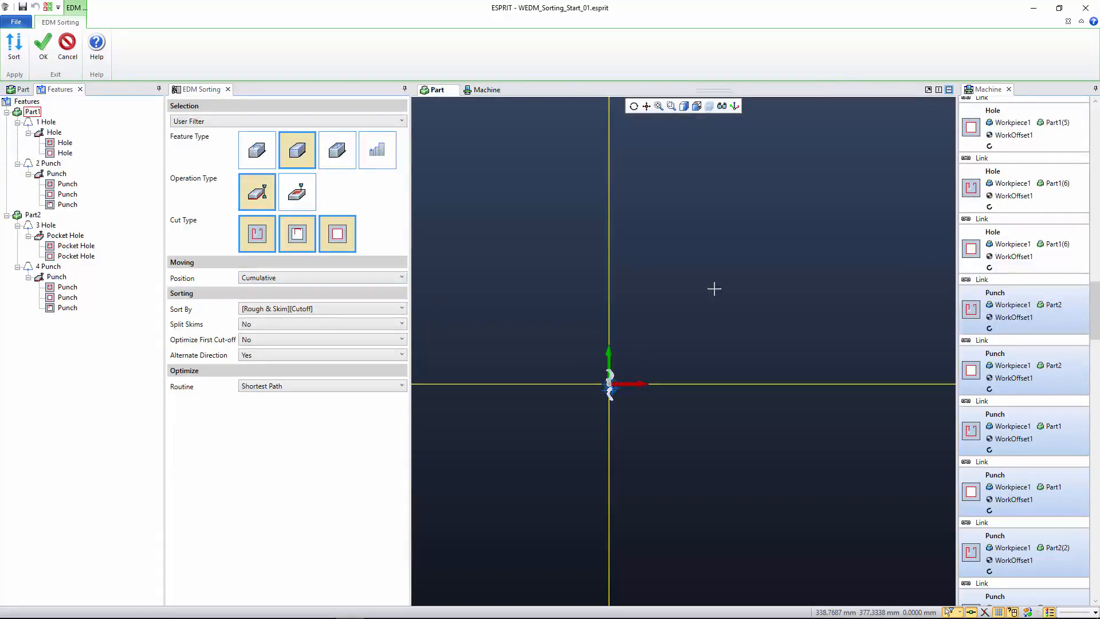
# - Accept the EDM sorting and set up the machine view for simulating the operations from the start of the list
pyautogui.click(56, 48)
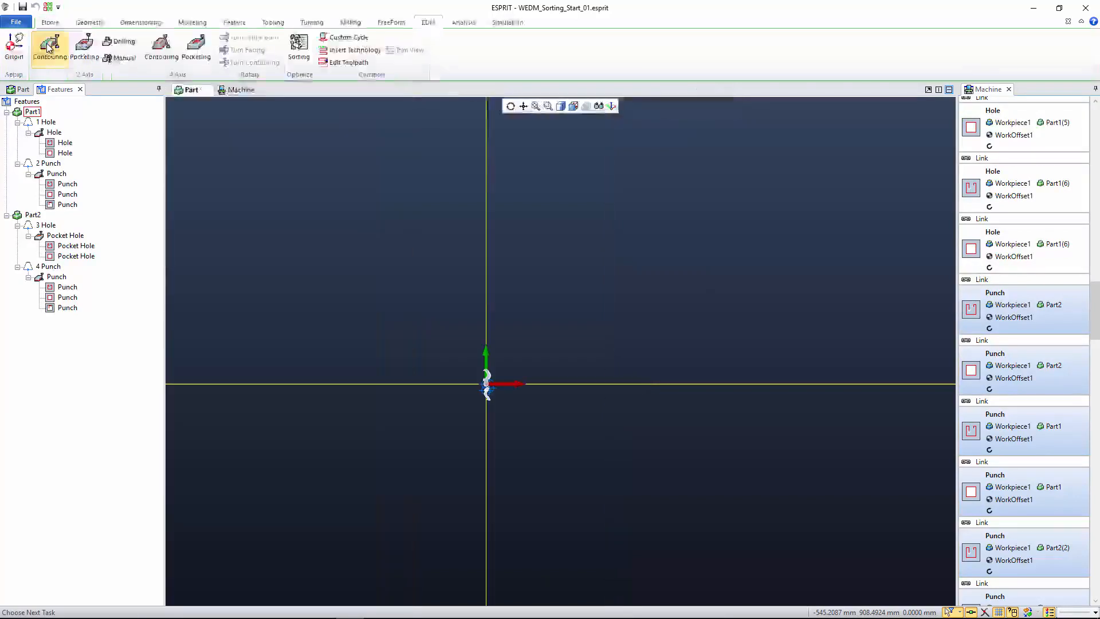
pyautogui.click(235, 90)
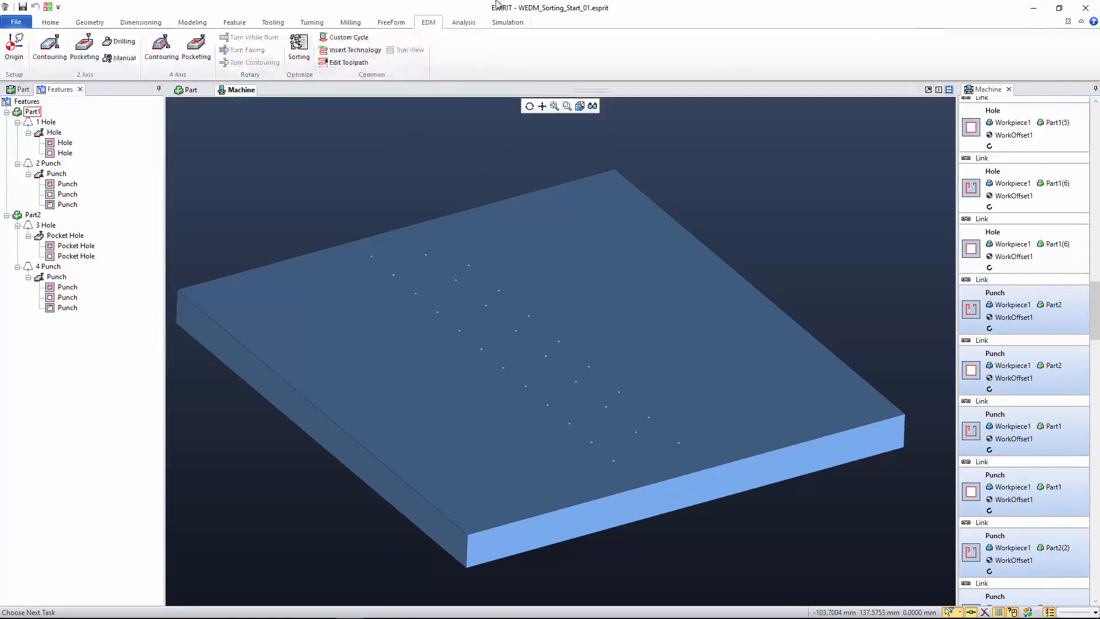
pyautogui.click(508, 21)
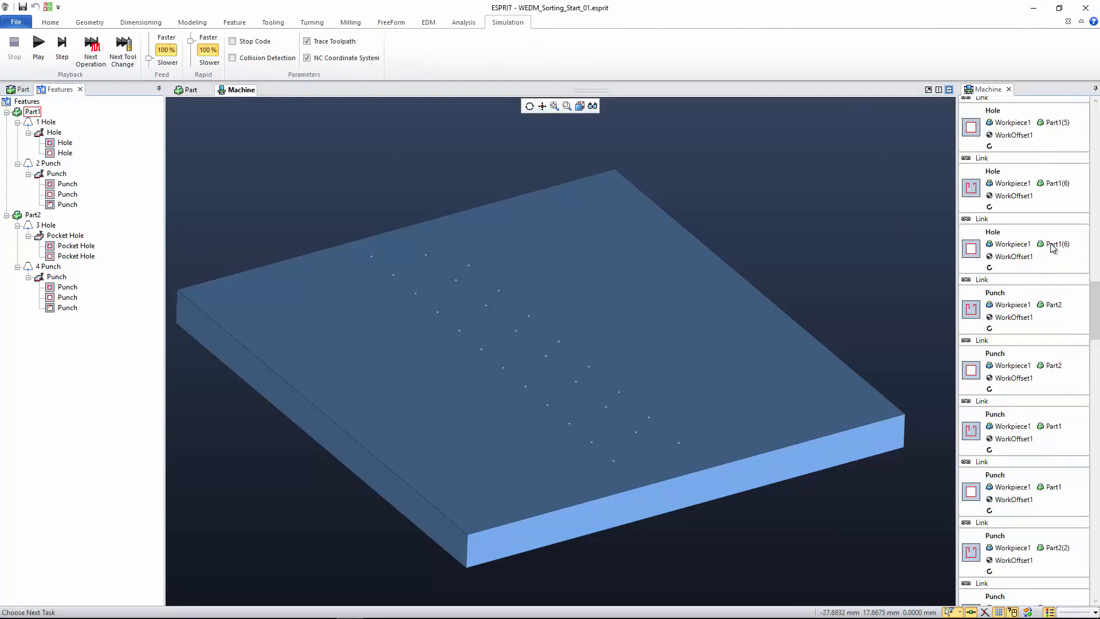
pyautogui.moveTo(1096, 304); pyautogui.dragTo(1098, 74)
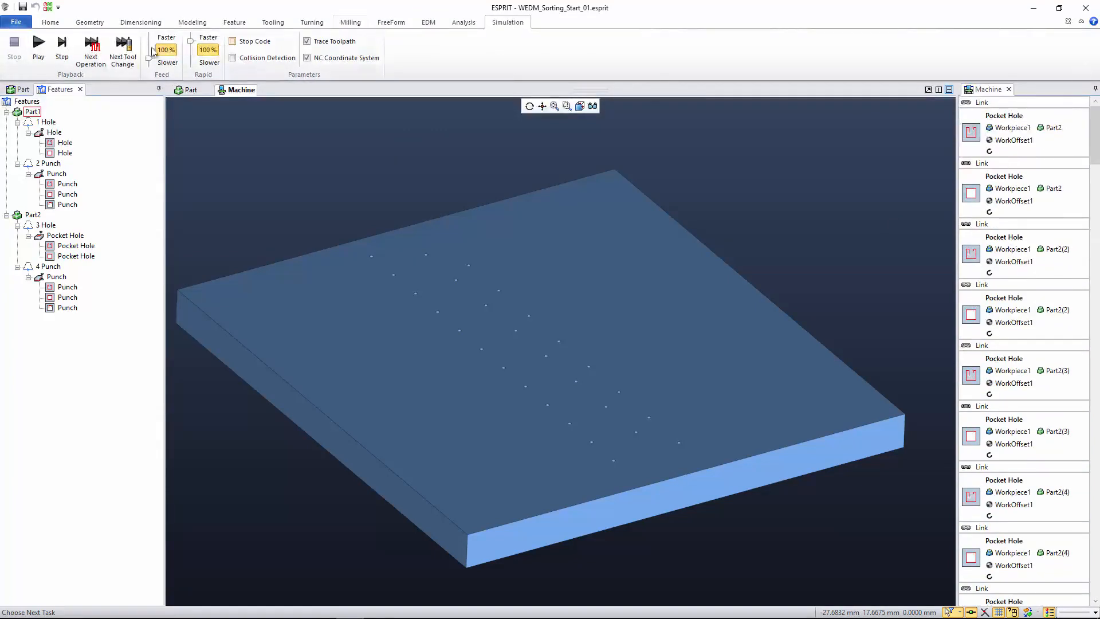
# - Simulate the sorted operations at the fastest feed and watch the cutting order of pocket holes, contoured holes and punches
pyautogui.click(39, 46)
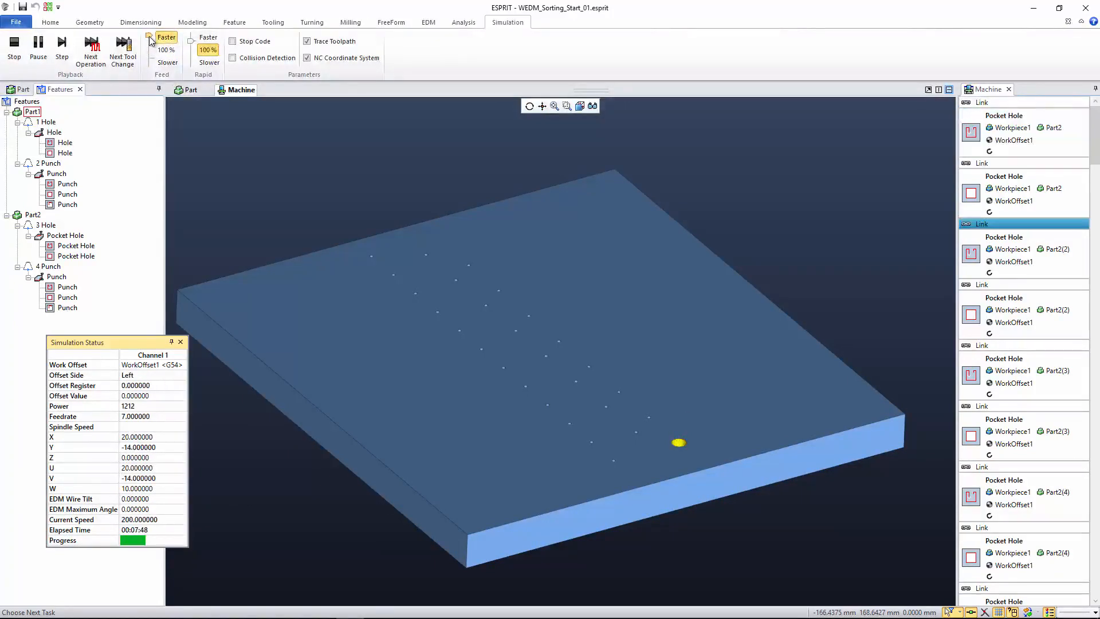
pyautogui.scroll(3, 632, 408)
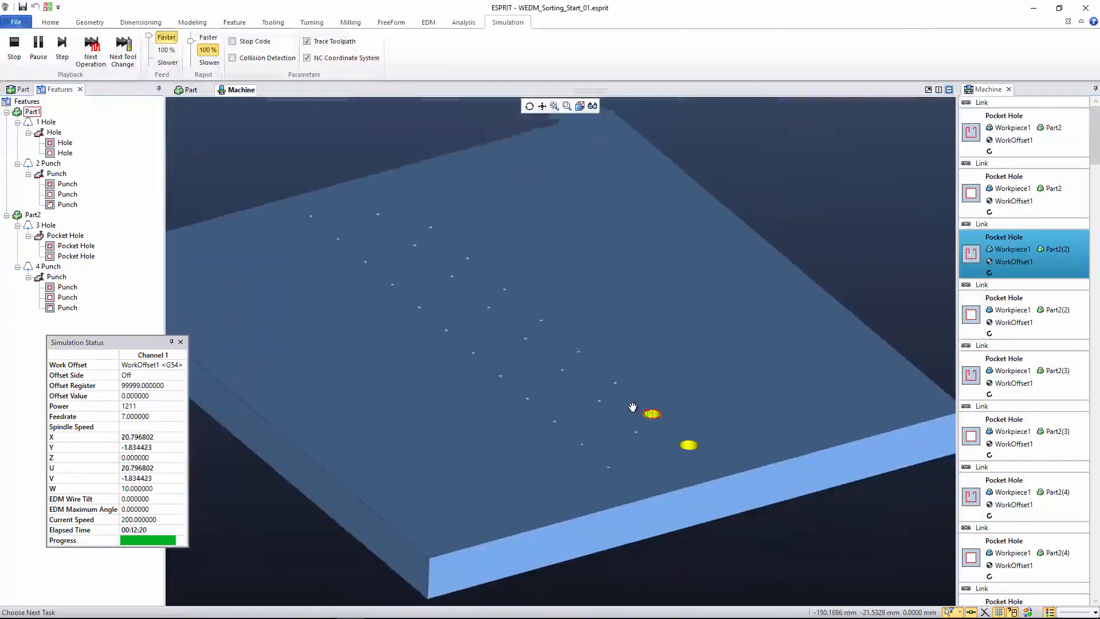
pyautogui.scroll(2, 633, 408)
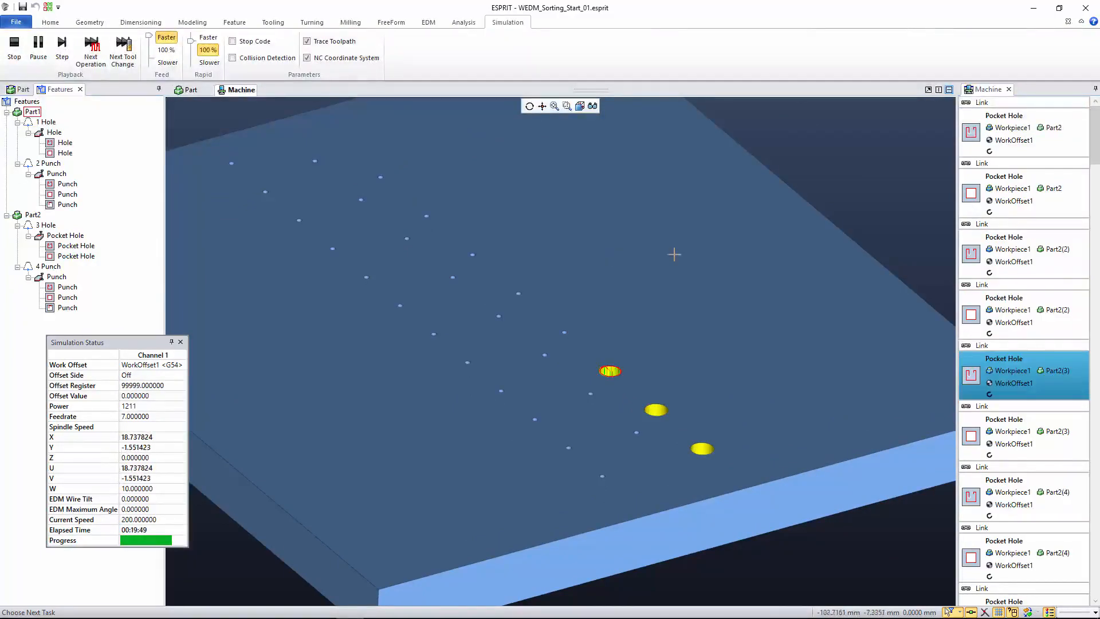
pyautogui.moveTo(1035, 368)
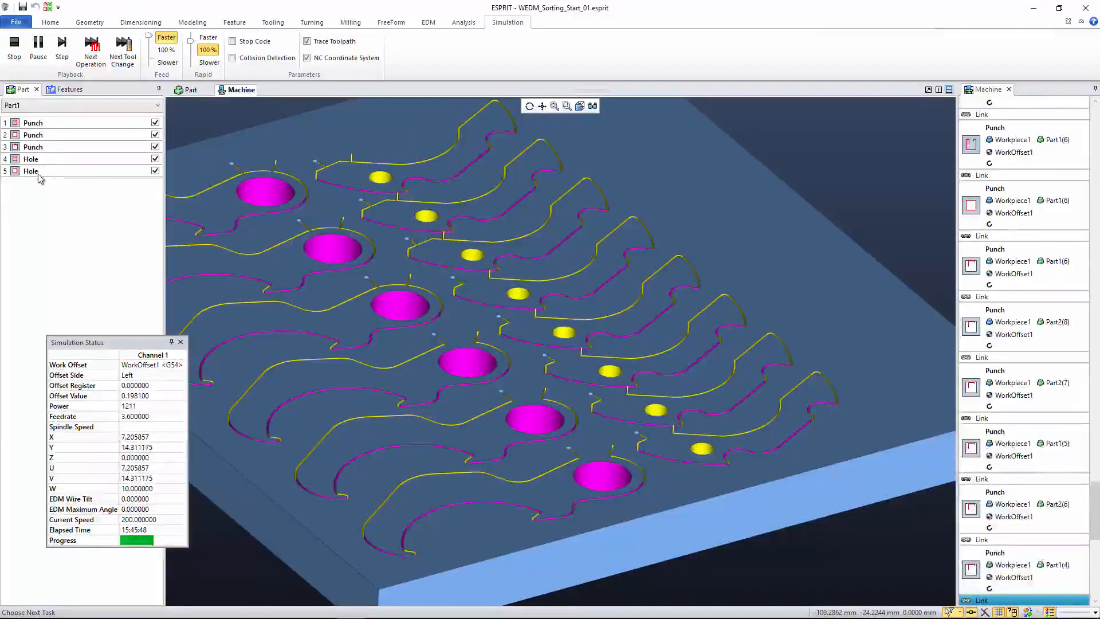
# - Compare the operation lists of Part1 and Part2 while the simulation finishes, and stop the simulation
pyautogui.click(37, 108)
pyautogui.click(34, 131)
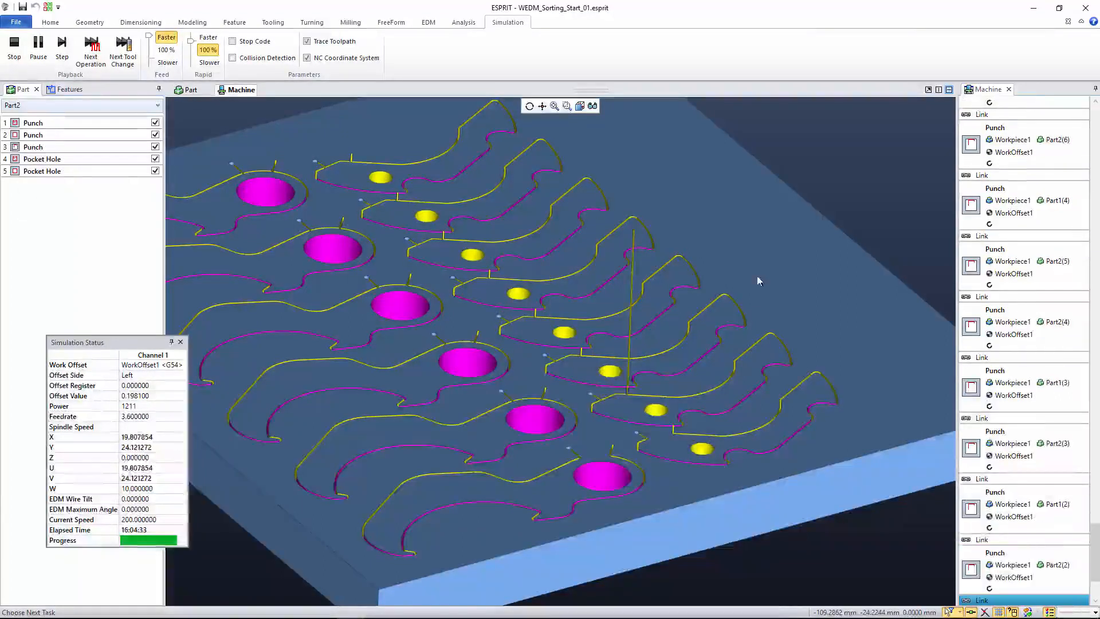
pyautogui.click(35, 106)
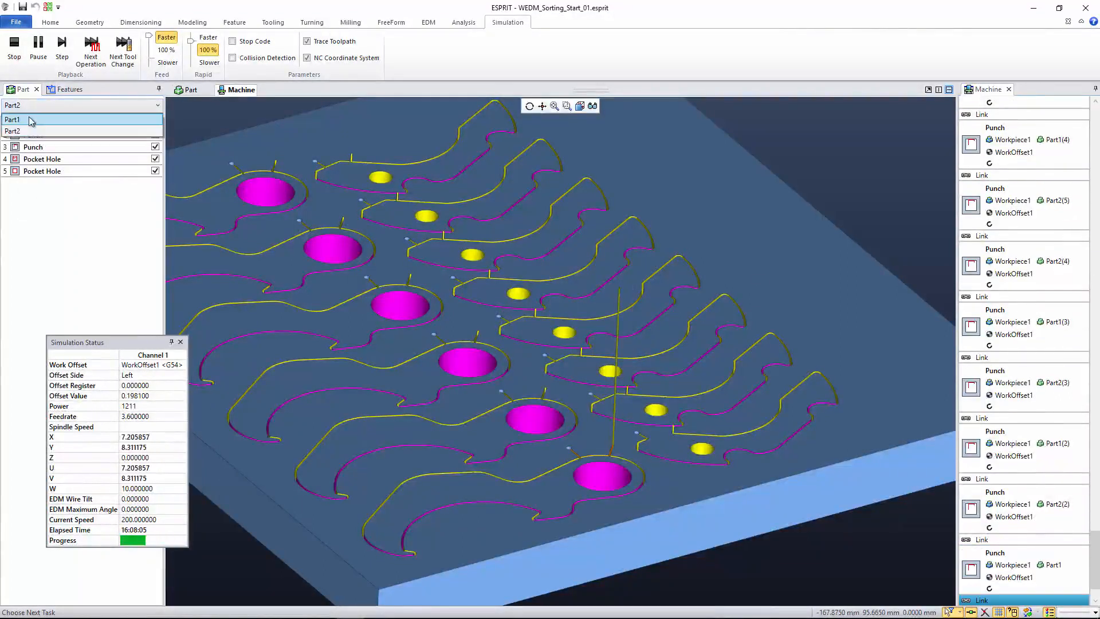
pyautogui.click(32, 192)
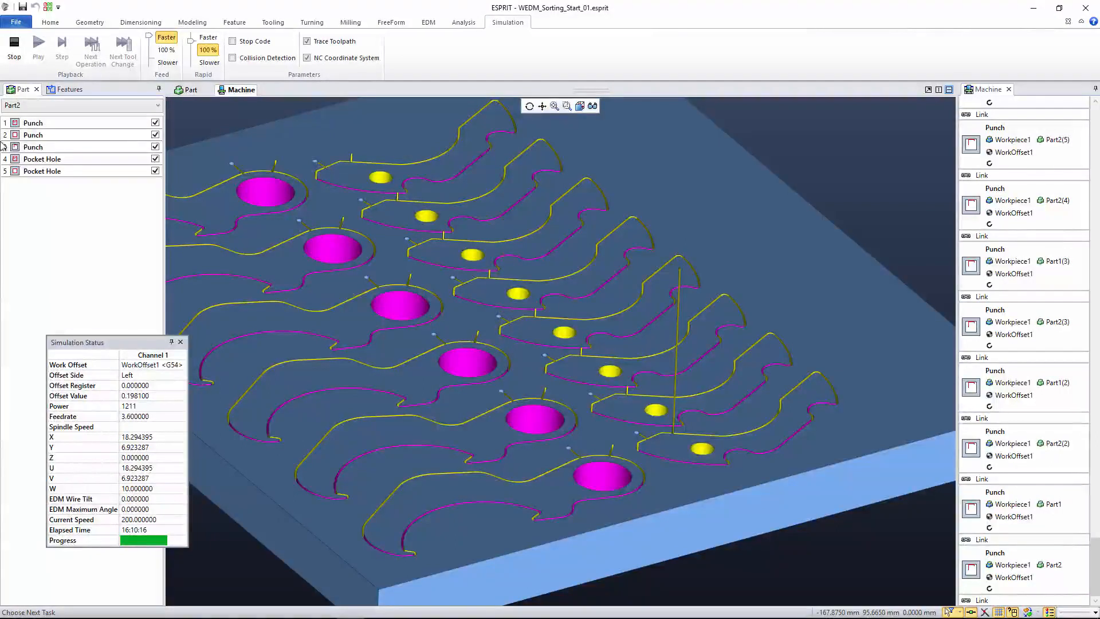
pyautogui.click(43, 105)
pyautogui.click(43, 128)
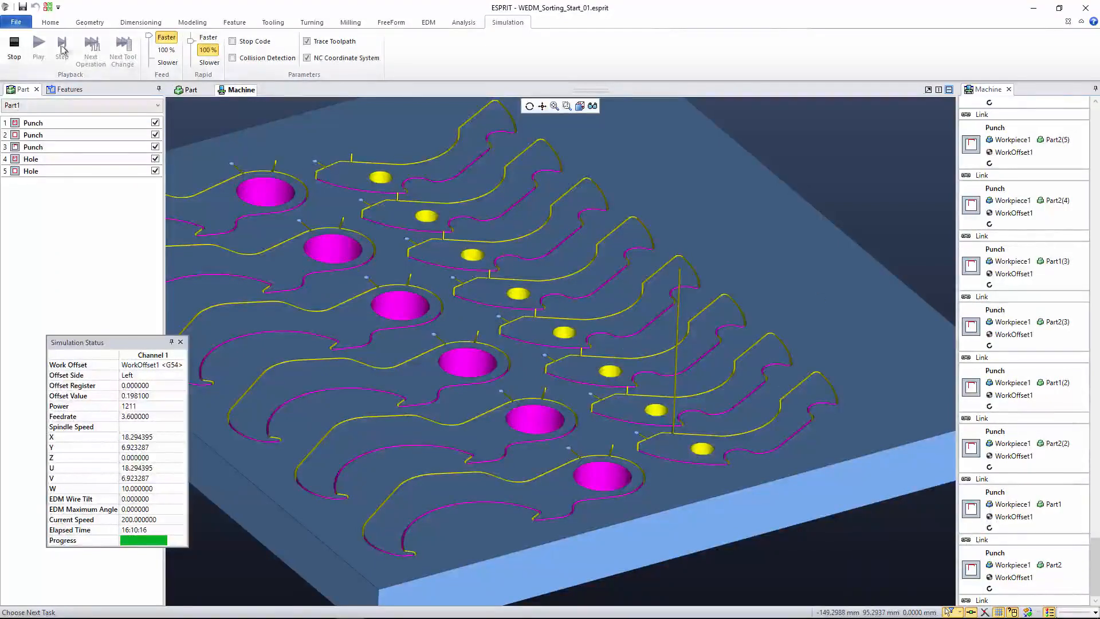
pyautogui.click(14, 45)
# - Open WEDM_Sorting_Start_02.esprit from the EWC 2016\WEDM folder on the C: drive
pyautogui.click(17, 22)
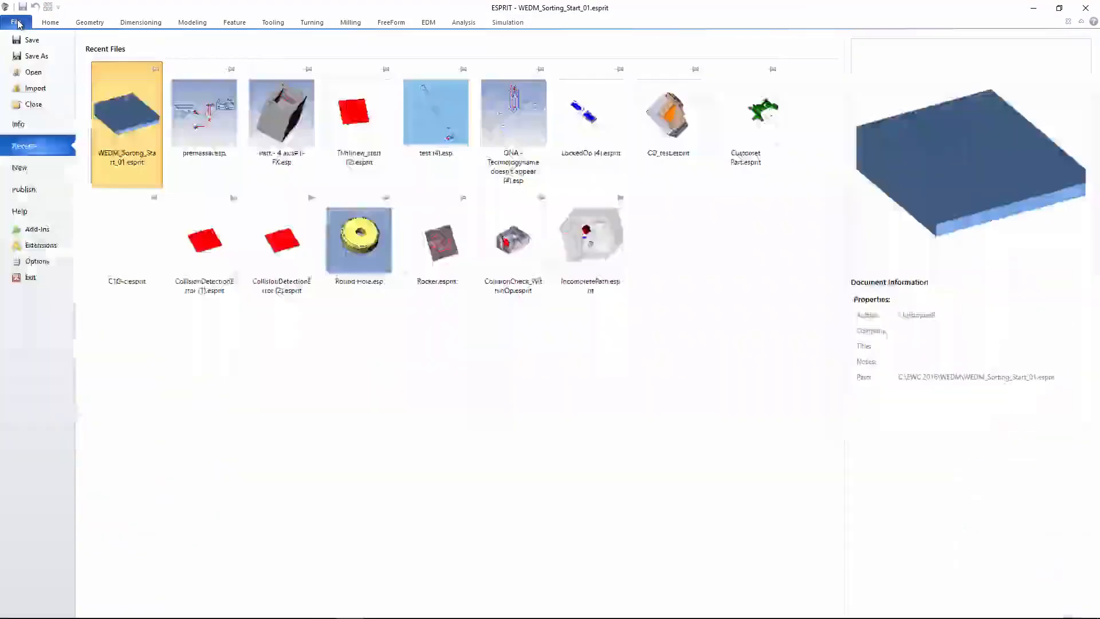
pyautogui.click(35, 76)
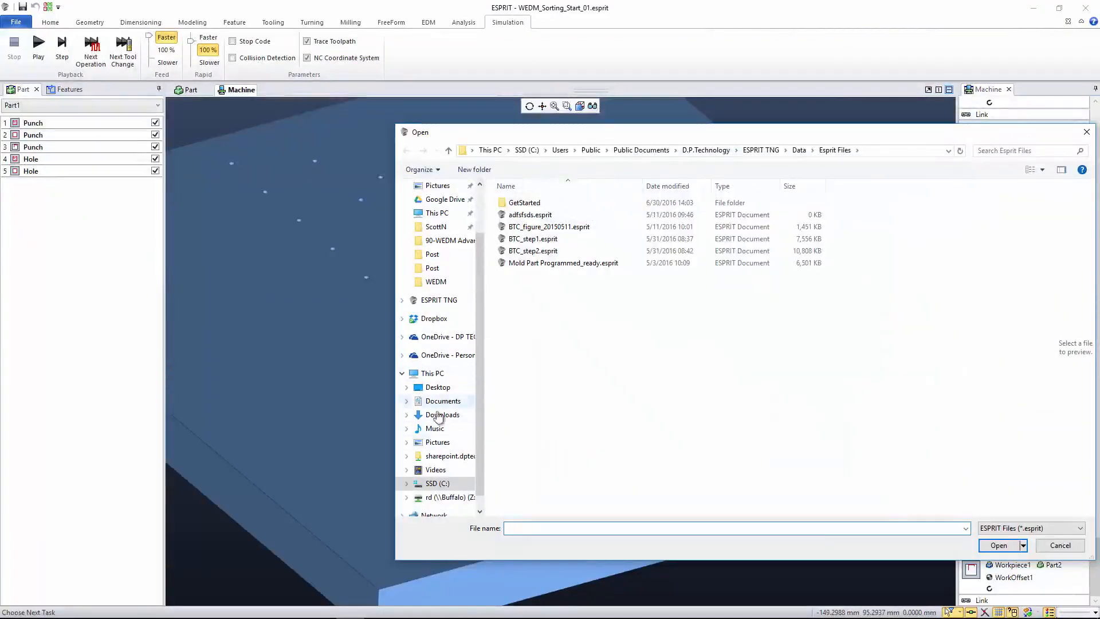
pyautogui.click(434, 484)
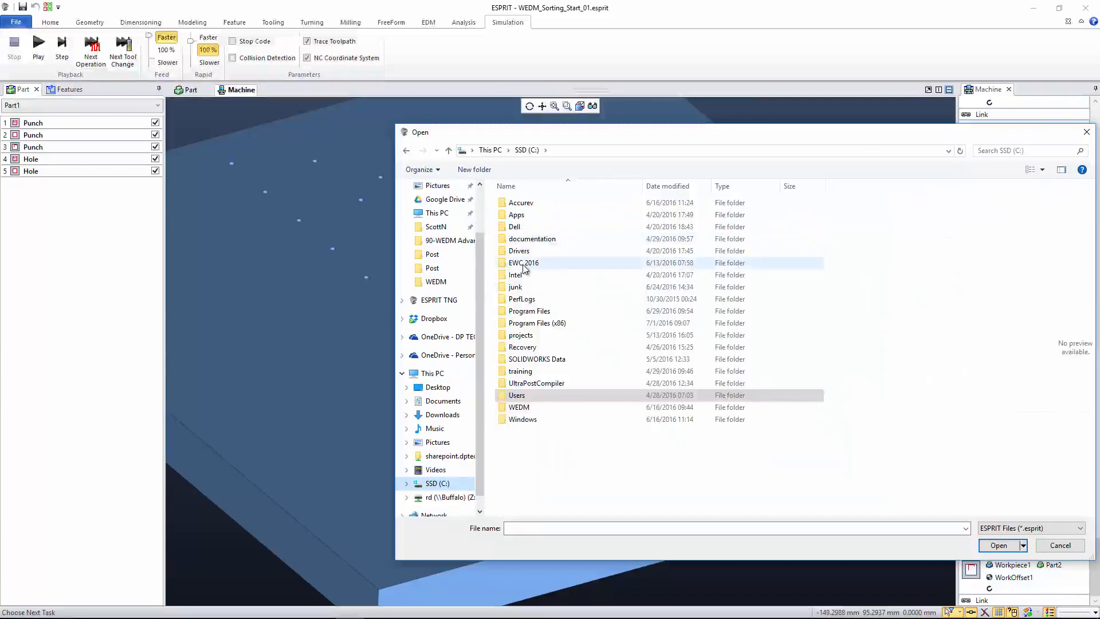
pyautogui.doubleClick(524, 265)
pyautogui.doubleClick(523, 251)
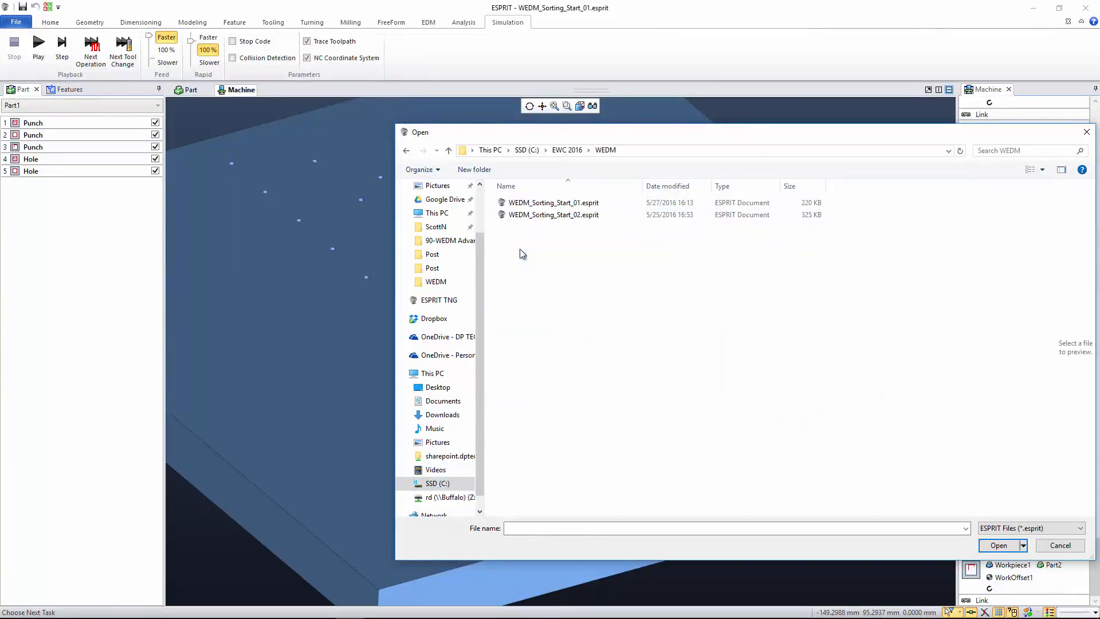
pyautogui.doubleClick(523, 215)
pyautogui.click(564, 338)
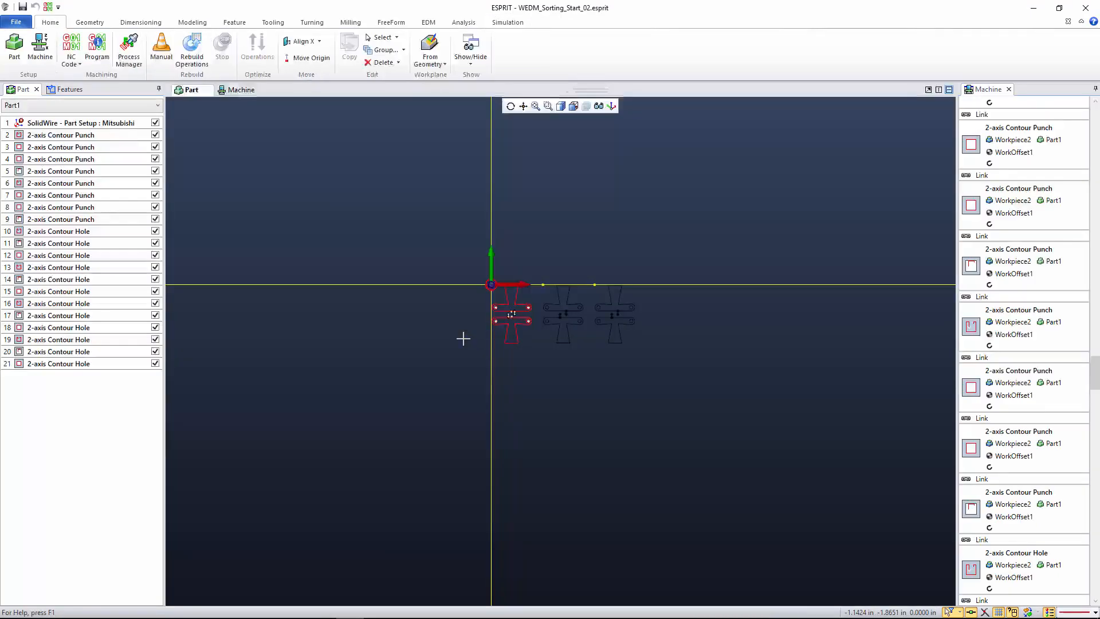
# - Check Part1's copies in the part setup and examine the order of its 2-axis contour punch and hole operations
pyautogui.click(41, 106)
pyautogui.click(41, 119)
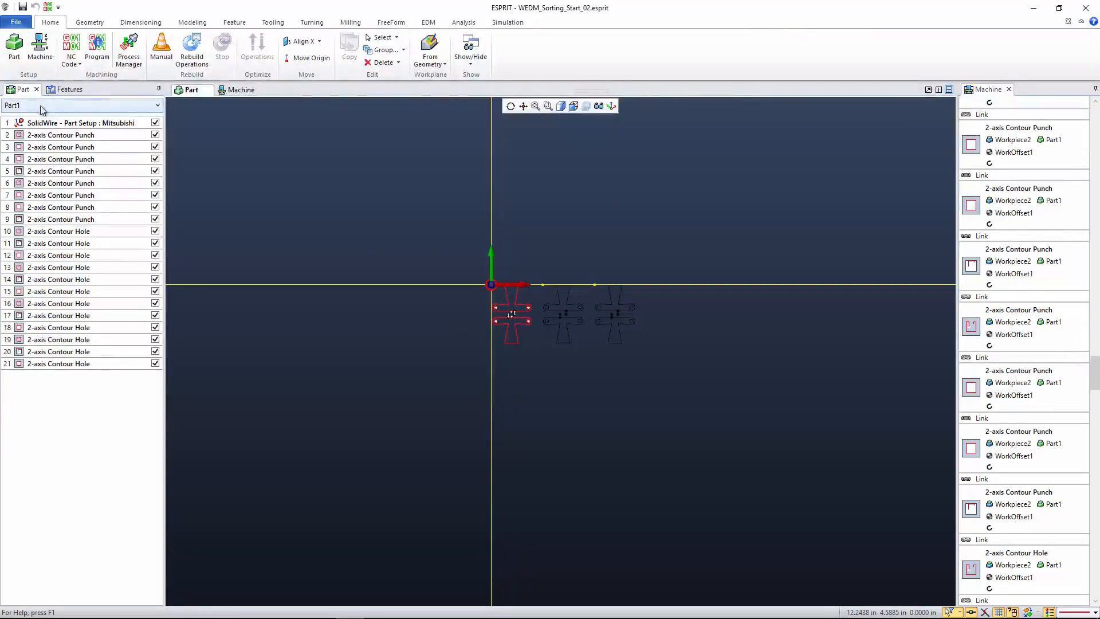
pyautogui.click(14, 48)
pyautogui.click(243, 142)
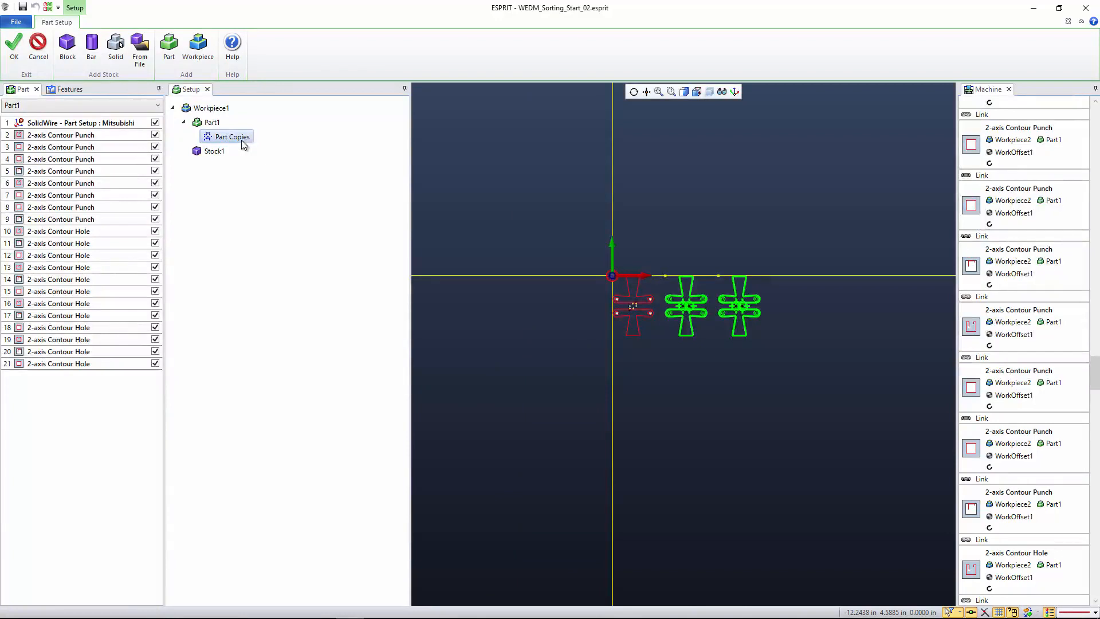
pyautogui.click(14, 47)
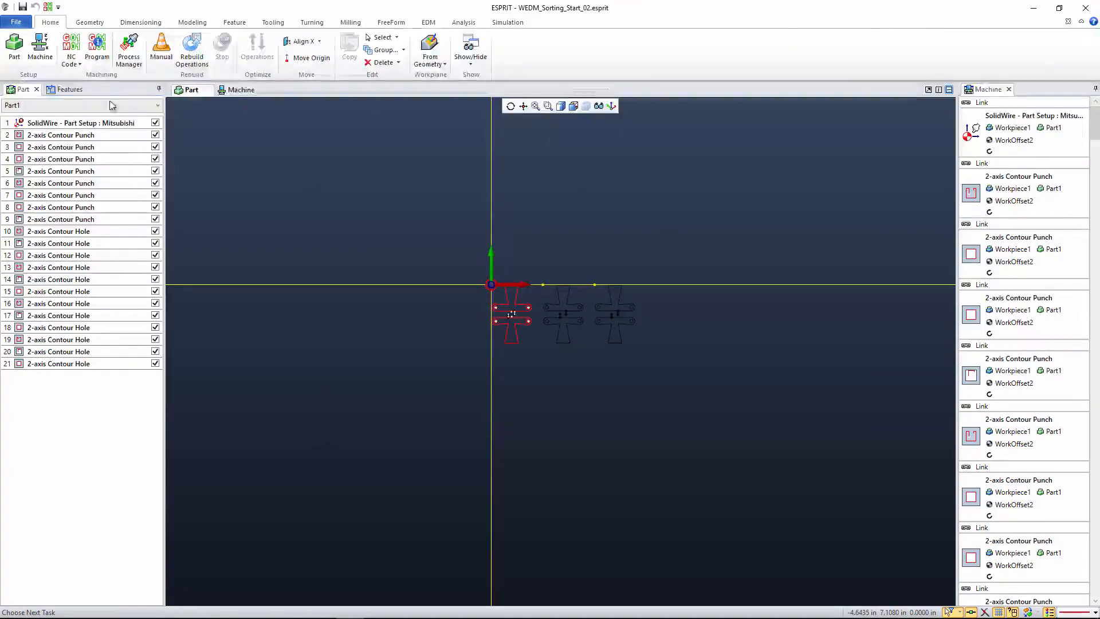
pyautogui.moveTo(72, 140)
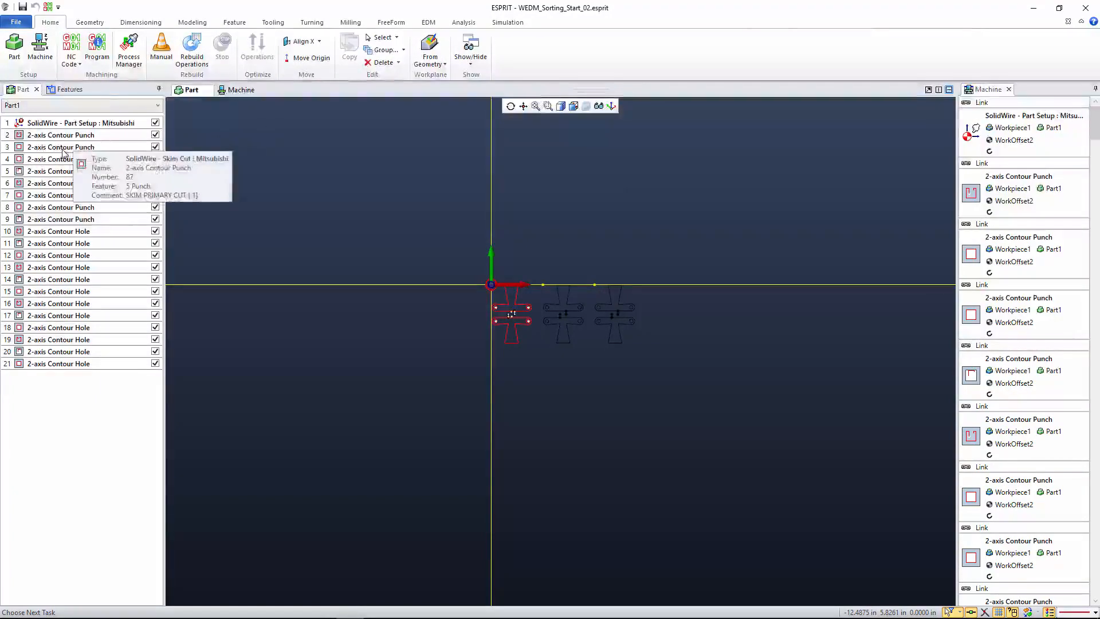
pyautogui.moveTo(40, 173)
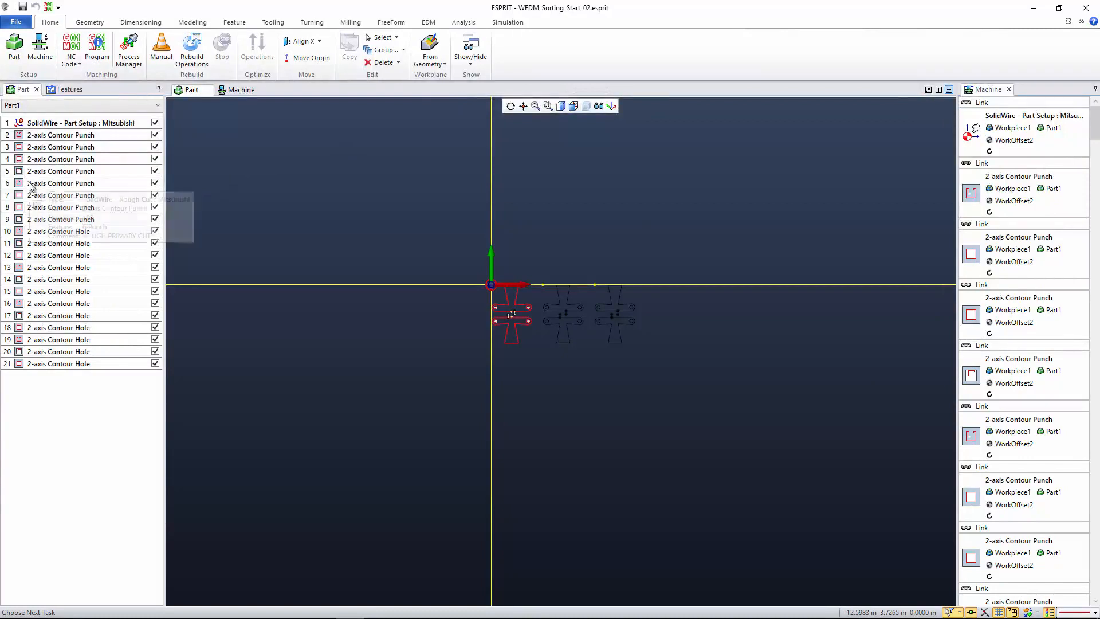
pyautogui.moveTo(36, 198)
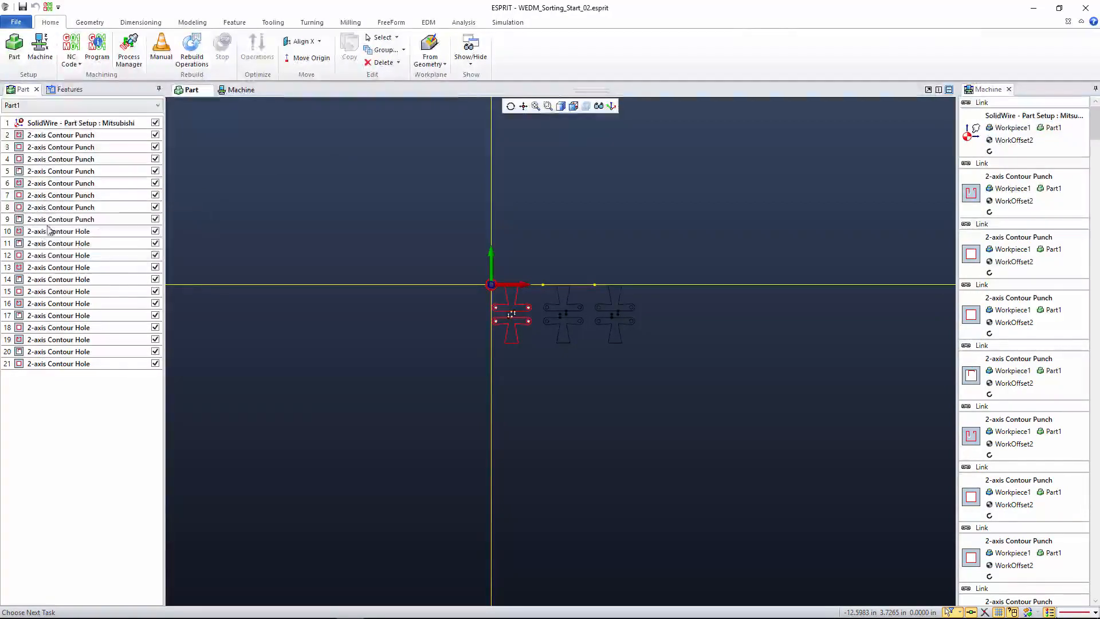
pyautogui.moveTo(34, 229)
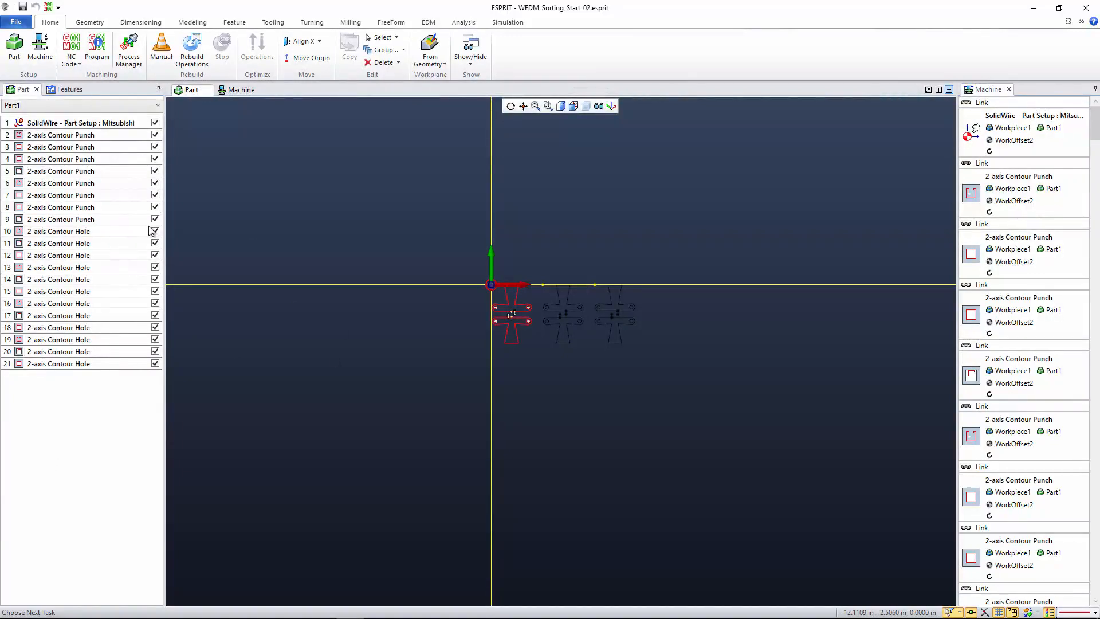
pyautogui.moveTo(151, 231)
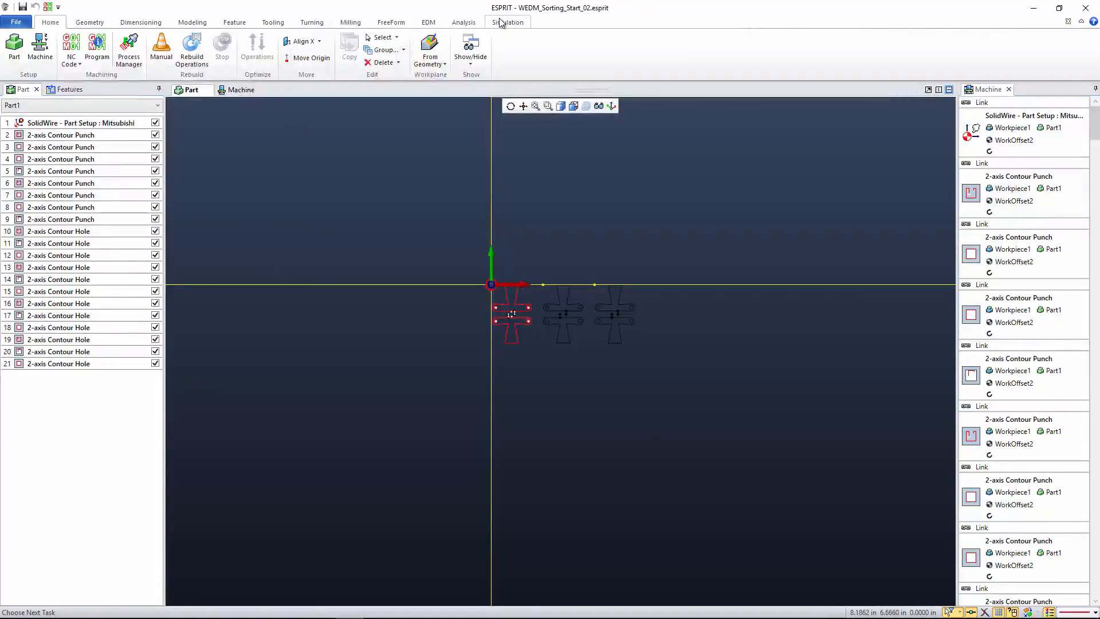
# - Start EDM Sorting with a user filter limited to the rough cuts of contoured hole features
pyautogui.click(435, 22)
pyautogui.click(298, 46)
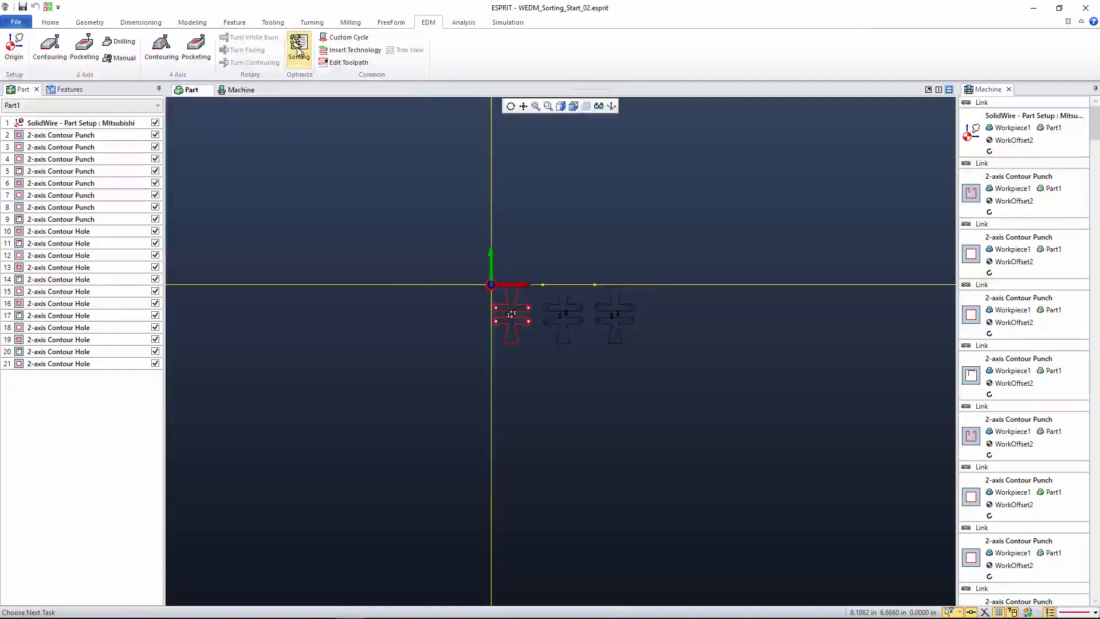
pyautogui.click(173, 121)
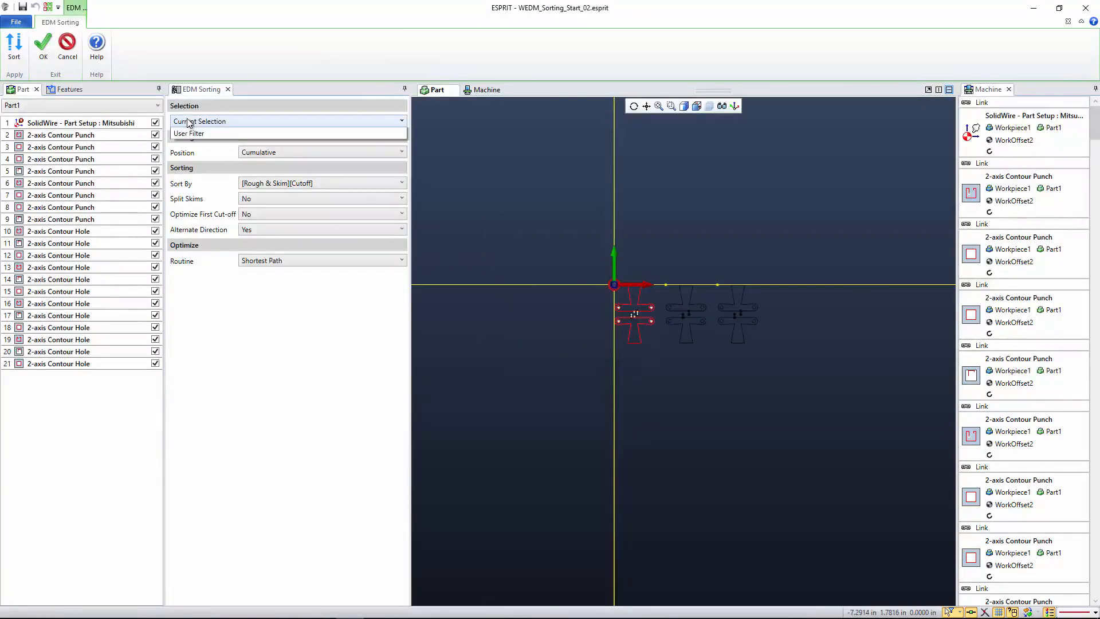
pyautogui.click(204, 146)
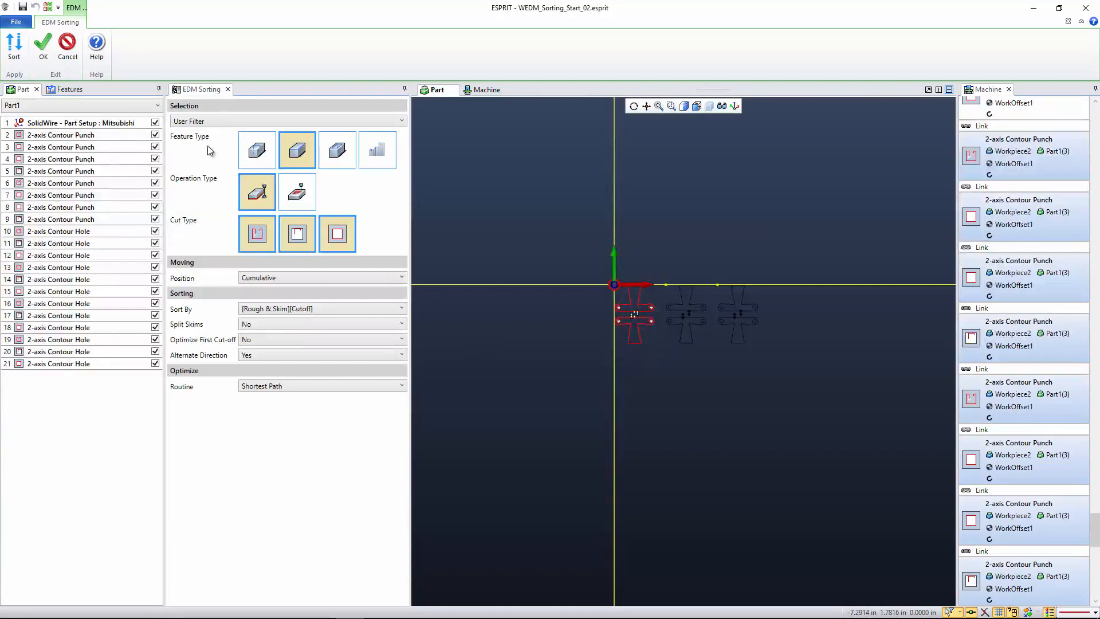
pyautogui.click(264, 155)
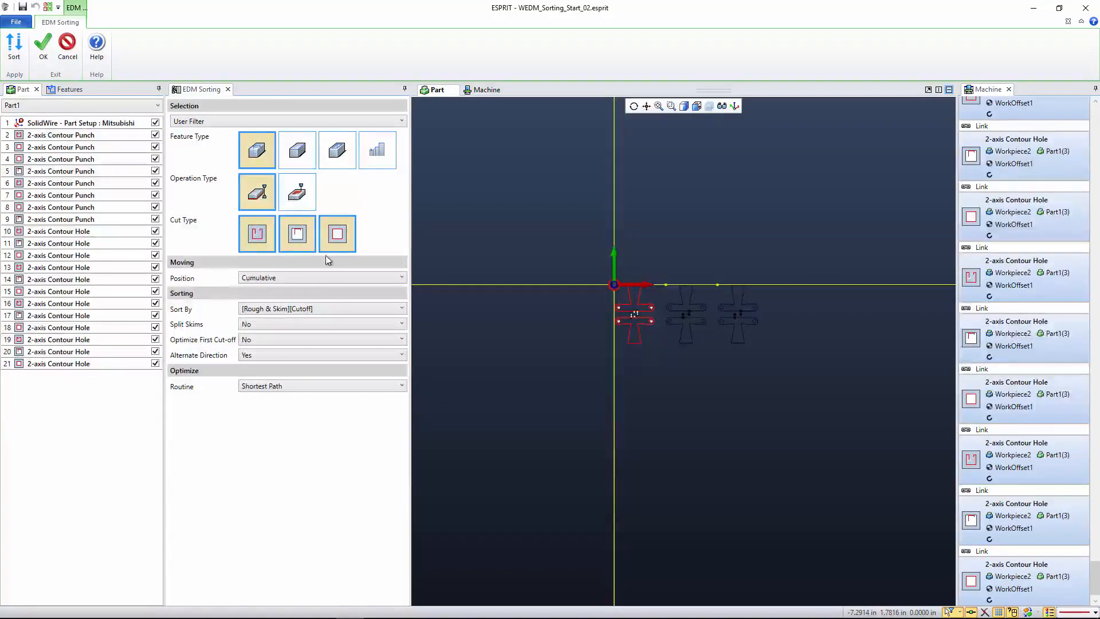
pyautogui.click(301, 237)
pyautogui.click(334, 240)
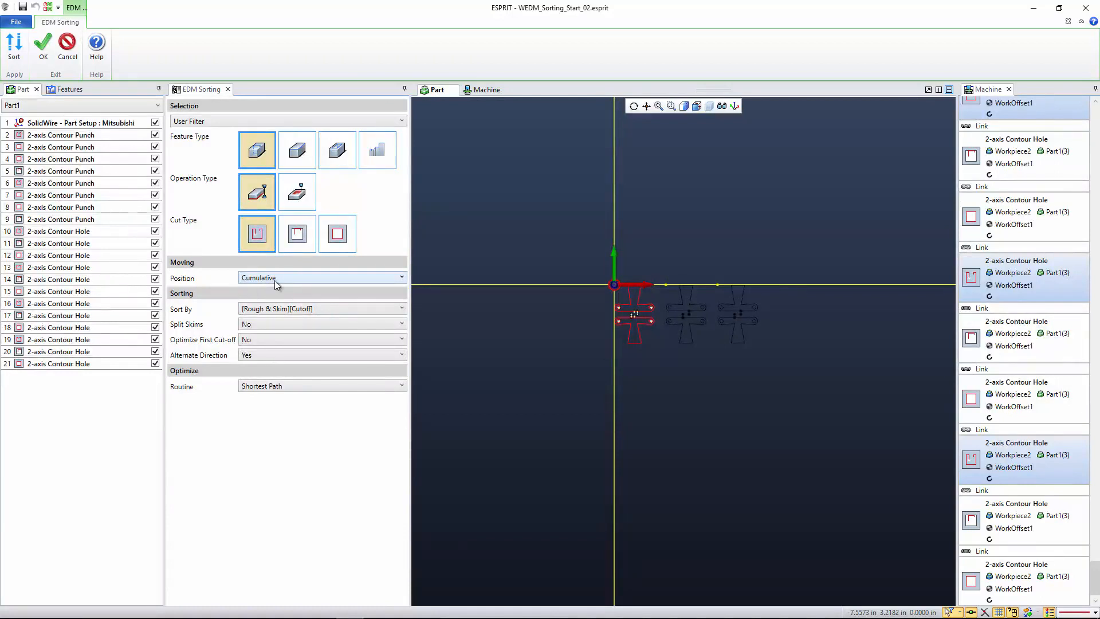
# - Set the hole sorting order to [Rough][Cutoff][Skim] and Alternate Direction to No
pyautogui.click(259, 308)
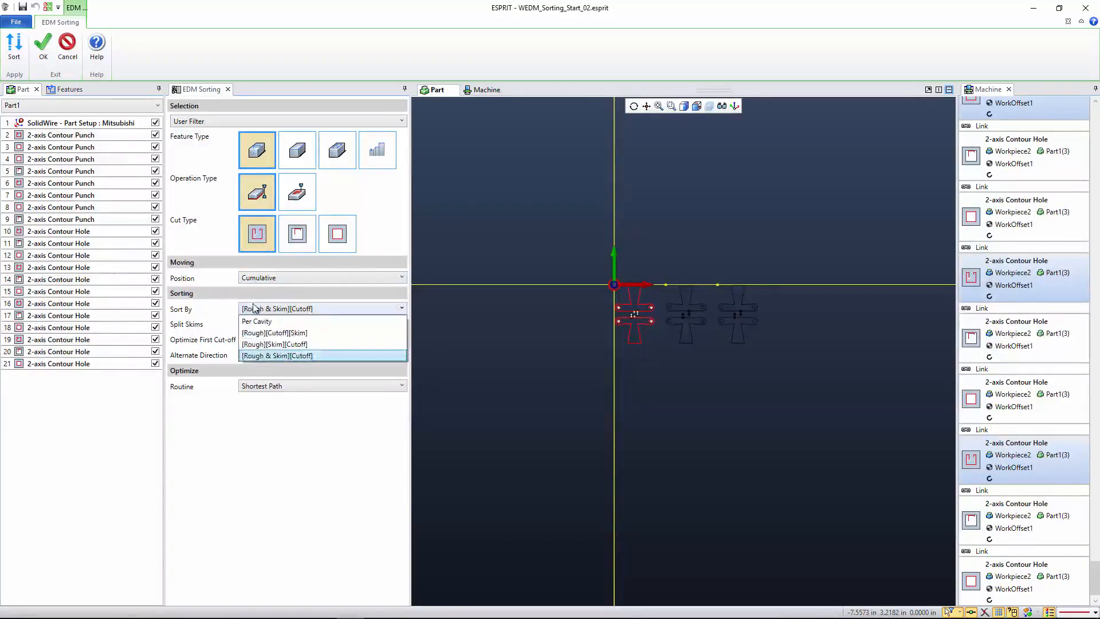
pyautogui.click(274, 336)
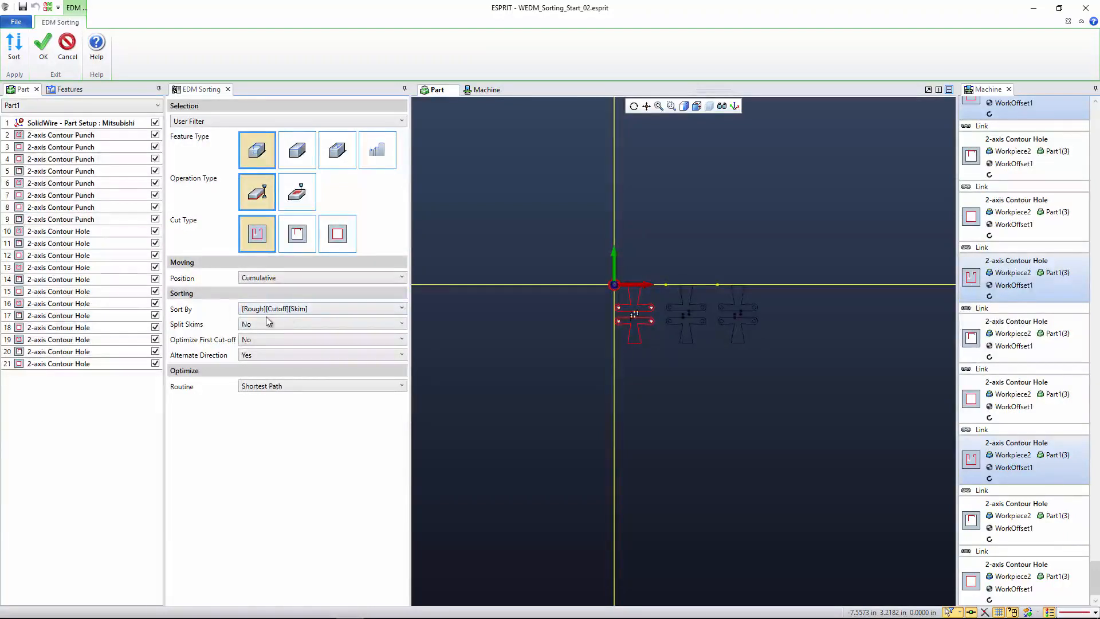
pyautogui.click(305, 310)
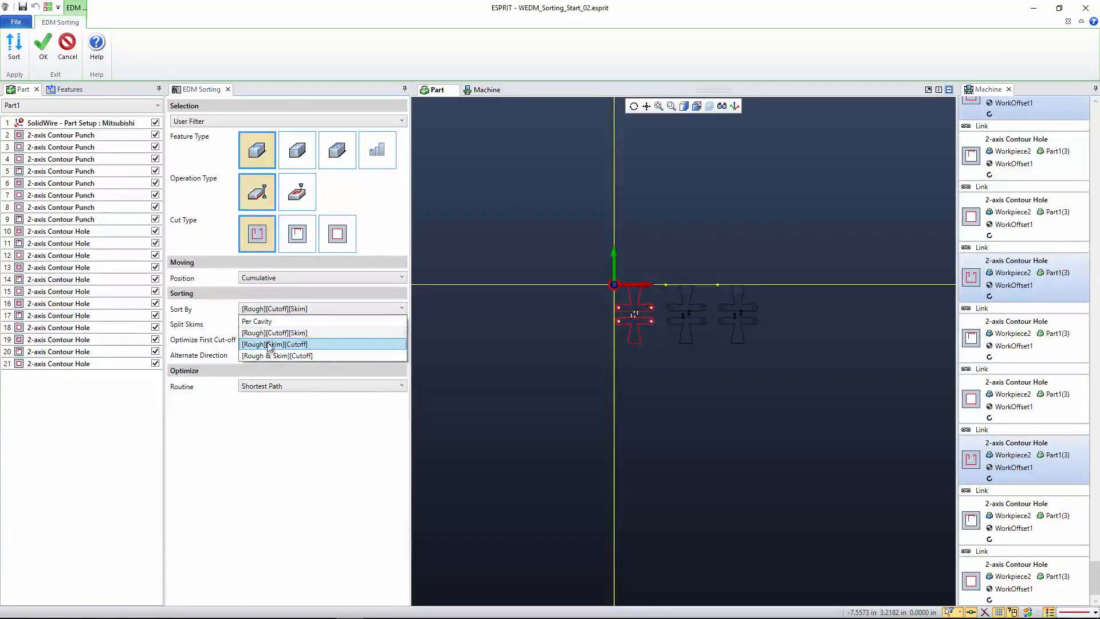
pyautogui.click(268, 333)
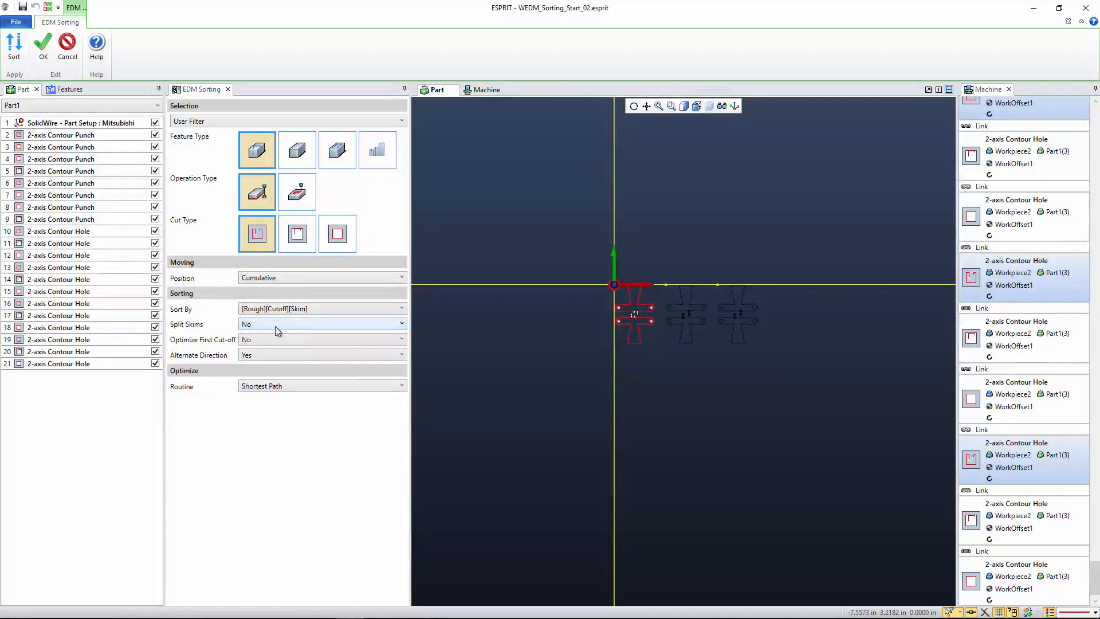
pyautogui.click(277, 355)
pyautogui.click(273, 369)
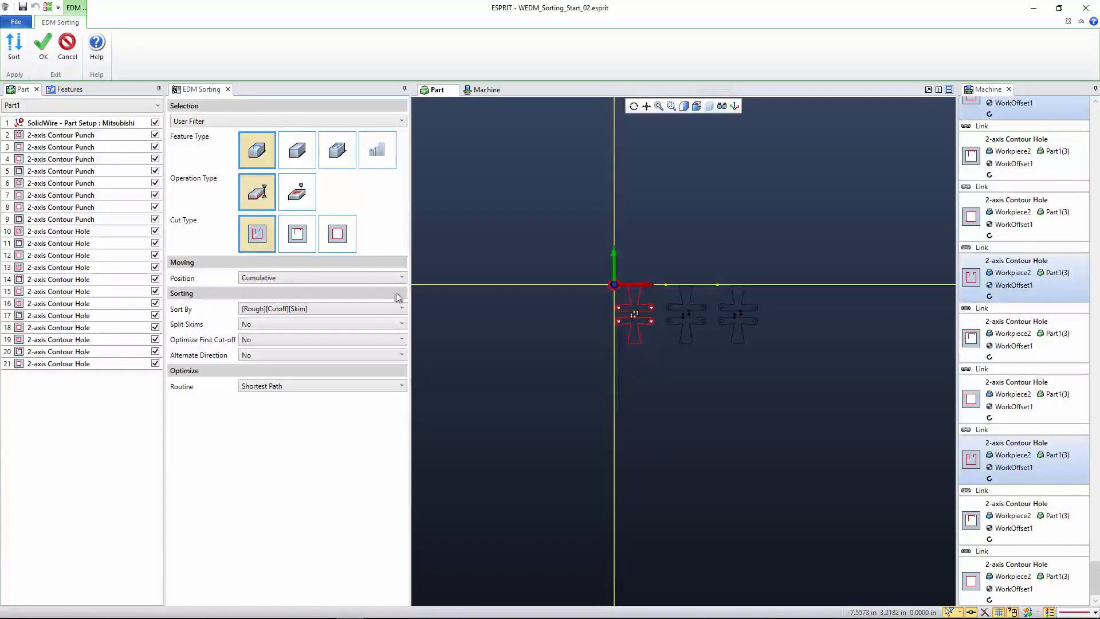
# - Apply the sort to the hole rough cuts and check their order across both workpieces in the machine operation list
pyautogui.click(12, 58)
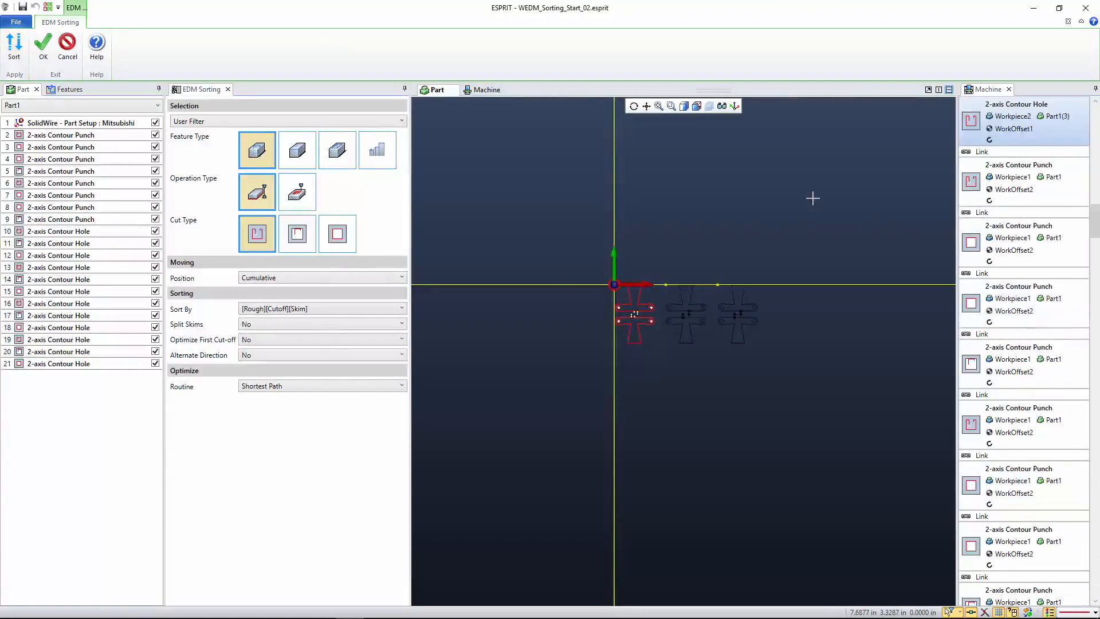
pyautogui.moveTo(1094, 220); pyautogui.dragTo(1097, 112)
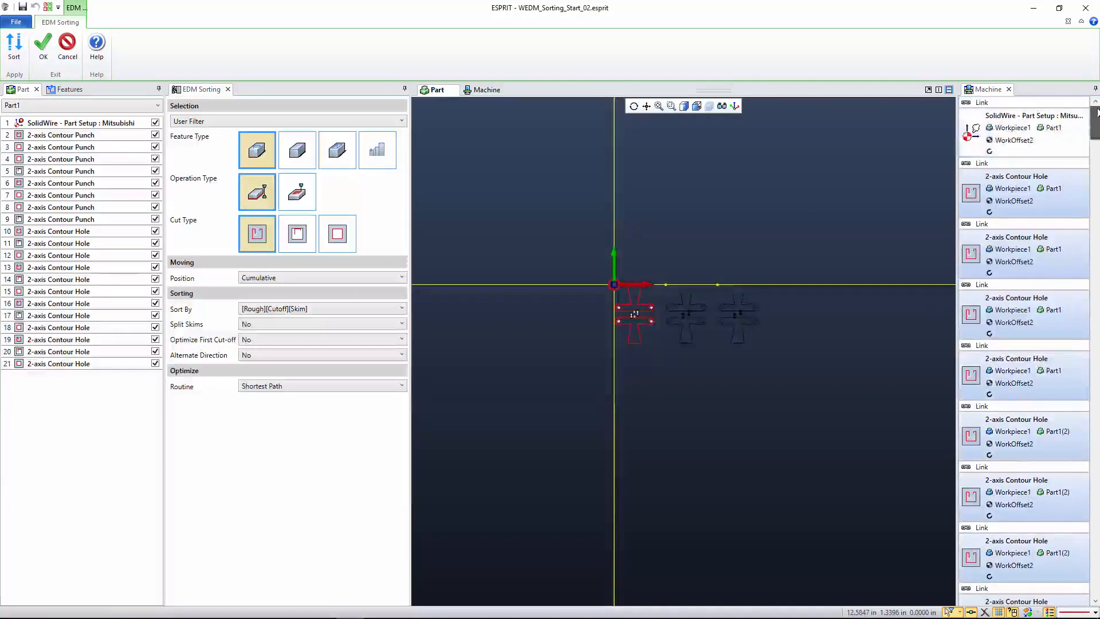
pyautogui.scroll(-1, 902, 253)
pyautogui.moveTo(1097, 124); pyautogui.dragTo(1099, 198)
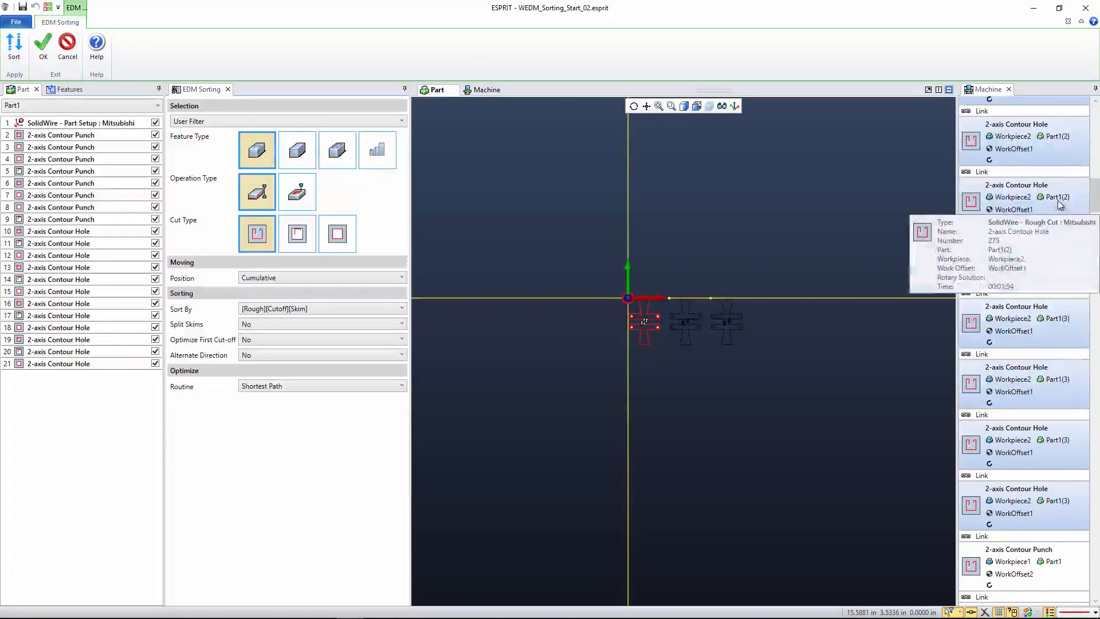
pyautogui.moveTo(1053, 256)
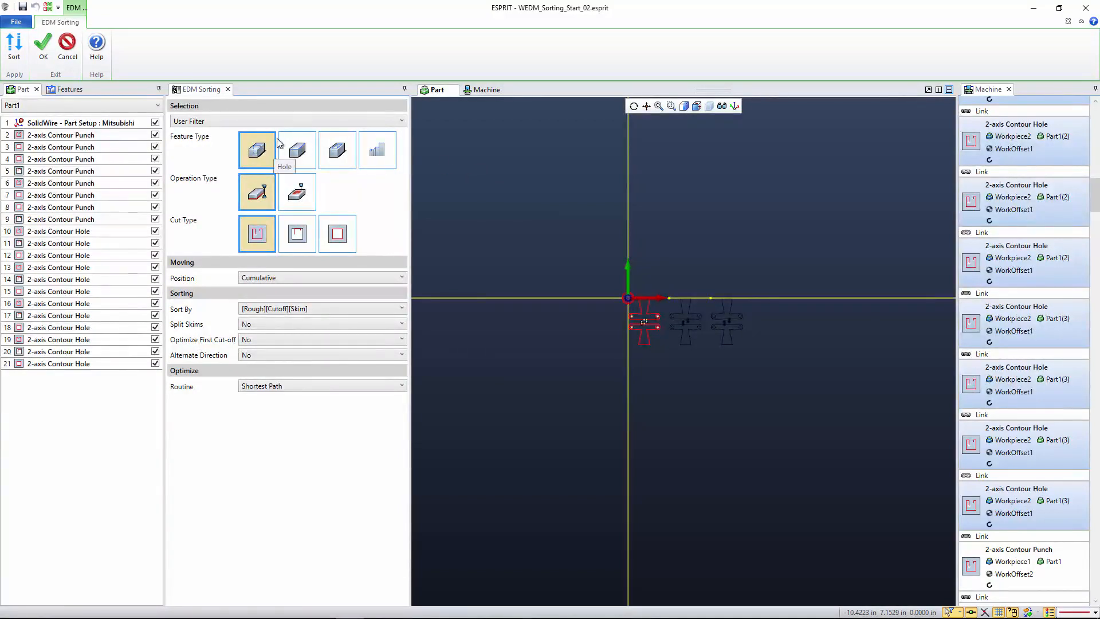
# - Filter for the rough and skim cuts of contoured punch features and set their sorting order to [Rough & Skim][Cutoff]
pyautogui.click(293, 150)
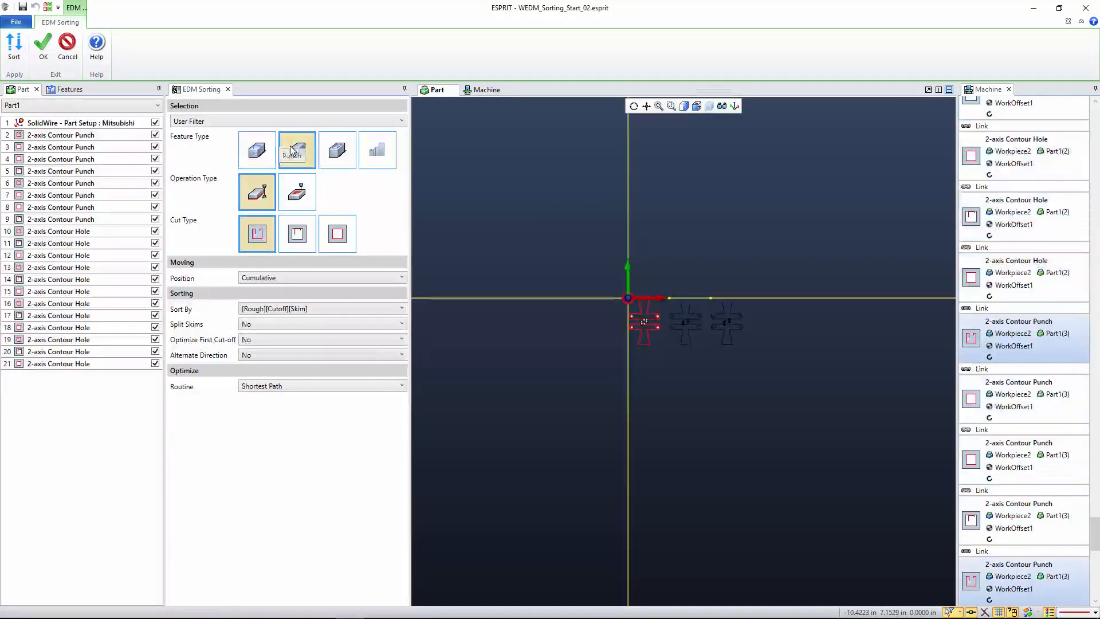
pyautogui.click(341, 241)
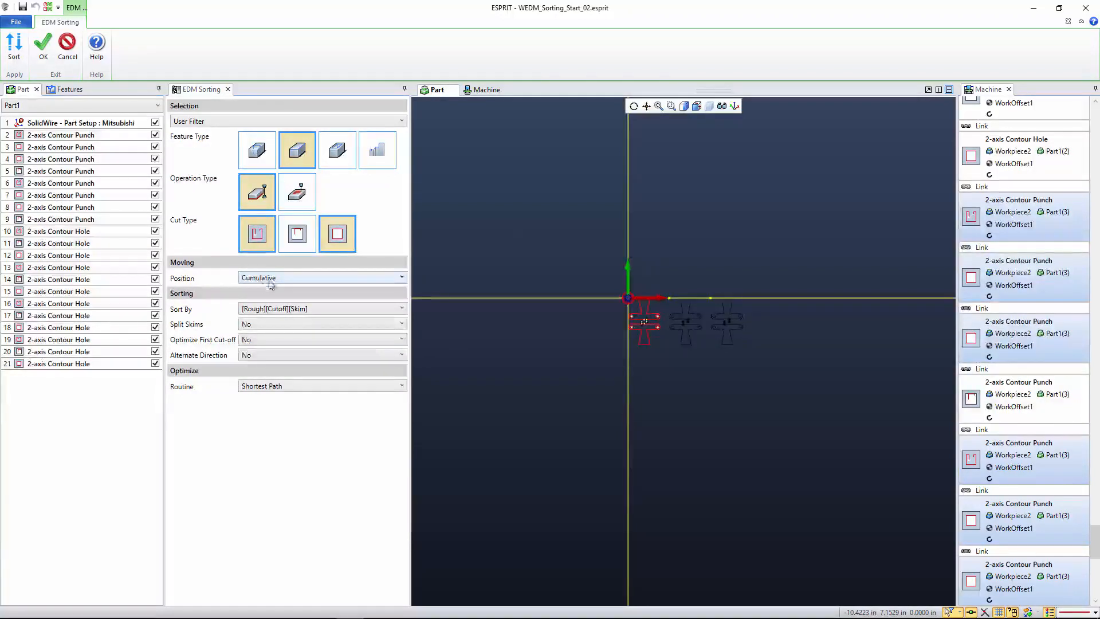
pyautogui.click(282, 312)
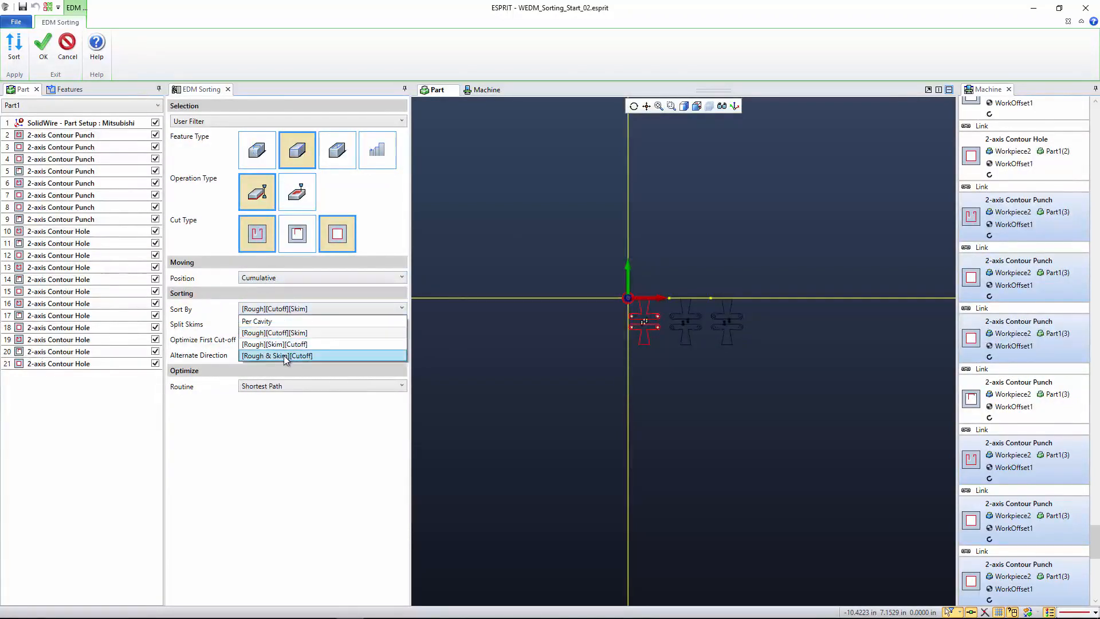
pyautogui.click(281, 349)
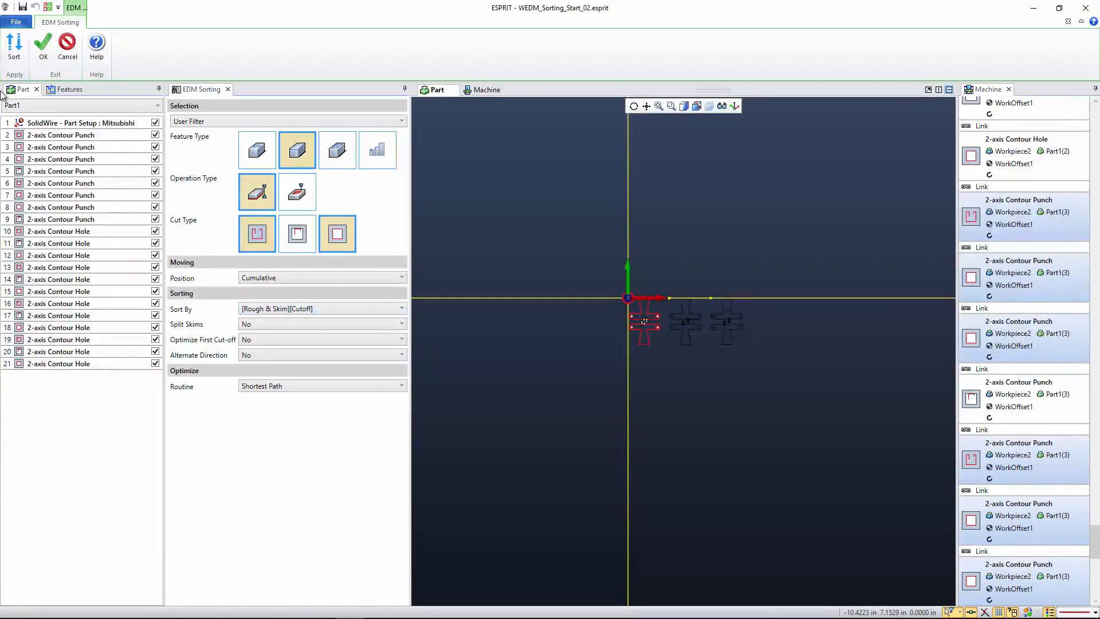
# - Apply the sort to the punch rough and skim cuts and check their placement after the hole rough cuts
pyautogui.click(13, 46)
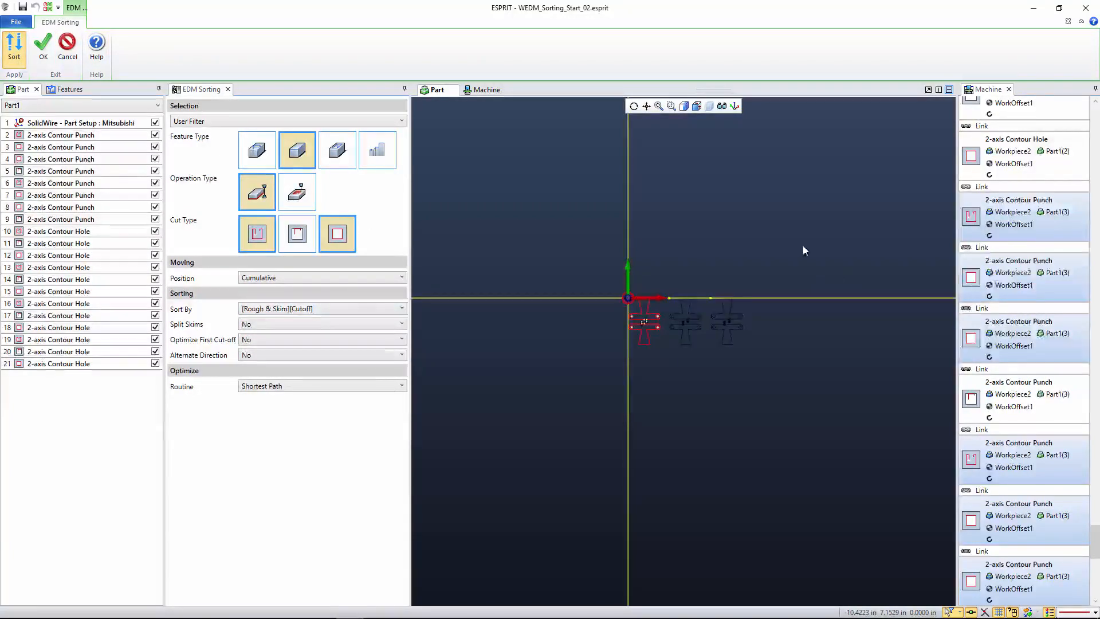
pyautogui.scroll(2, 908, 253)
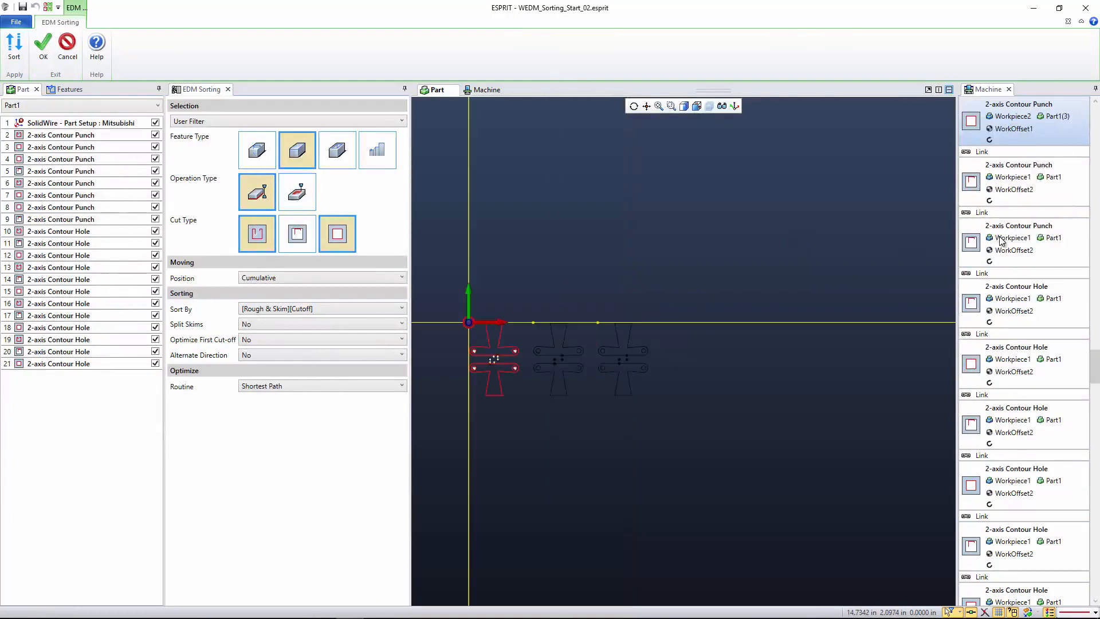
pyautogui.scroll(5, 1044, 236)
pyautogui.scroll(5, 1044, 236)
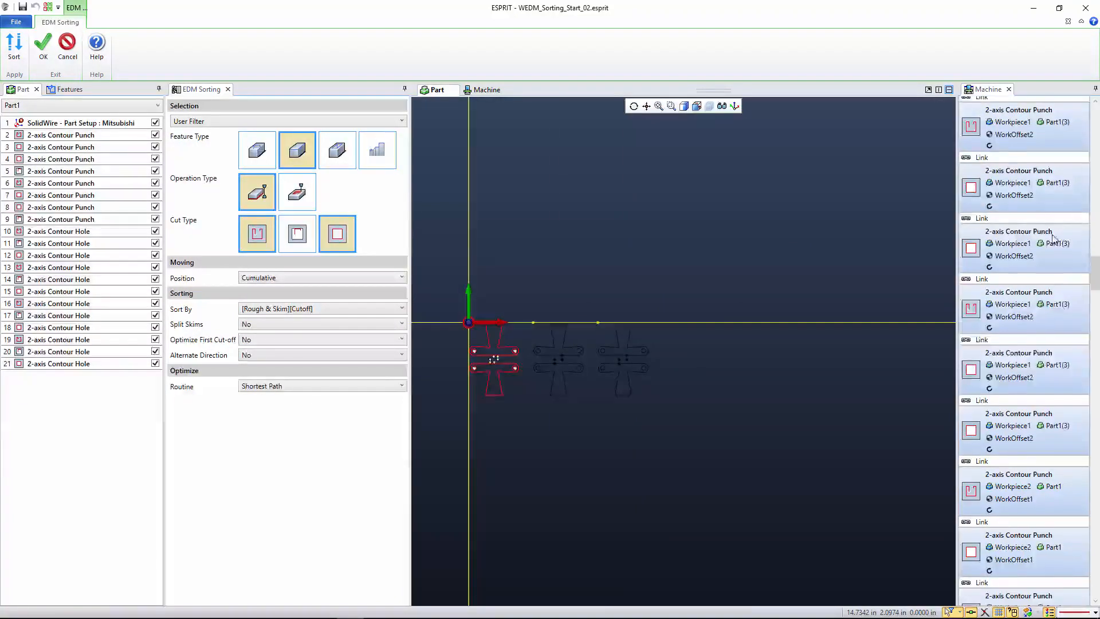
pyautogui.scroll(5, 1053, 238)
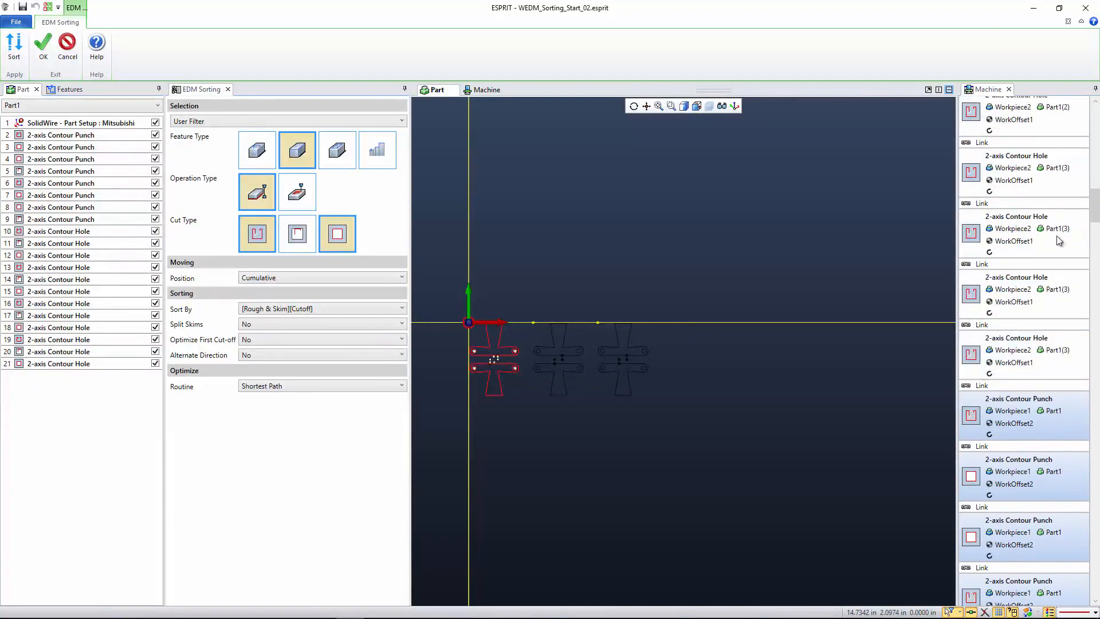
pyautogui.scroll(-2, 1023, 218)
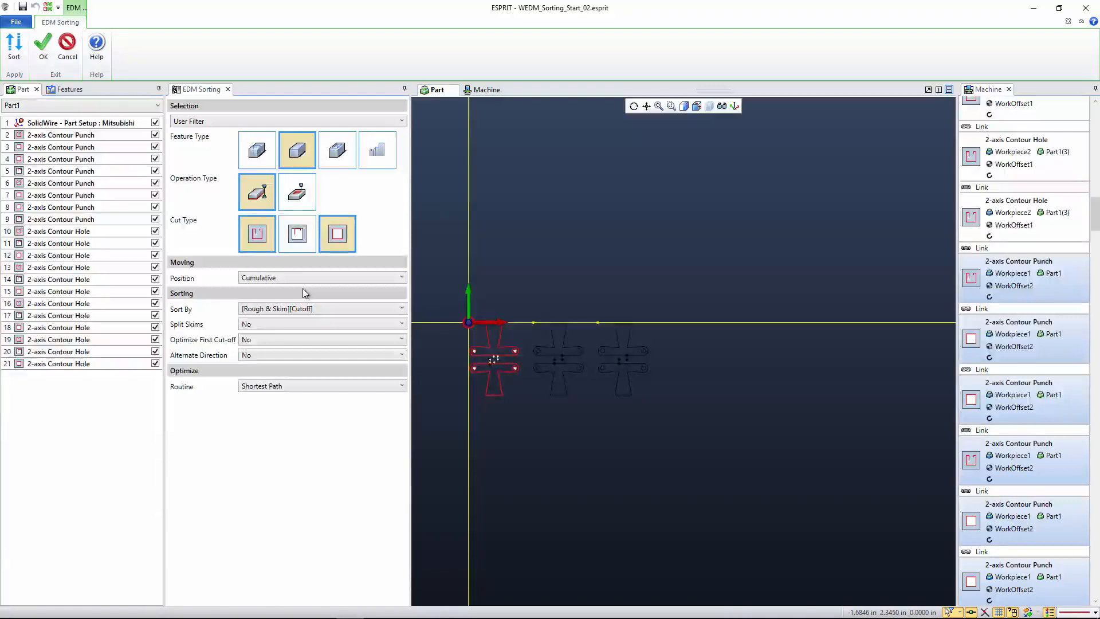
# - Filter for the cutoff and skim cuts of contoured hole features and set their sorting order to [Rough][Cutoff][Skim]
pyautogui.click(257, 150)
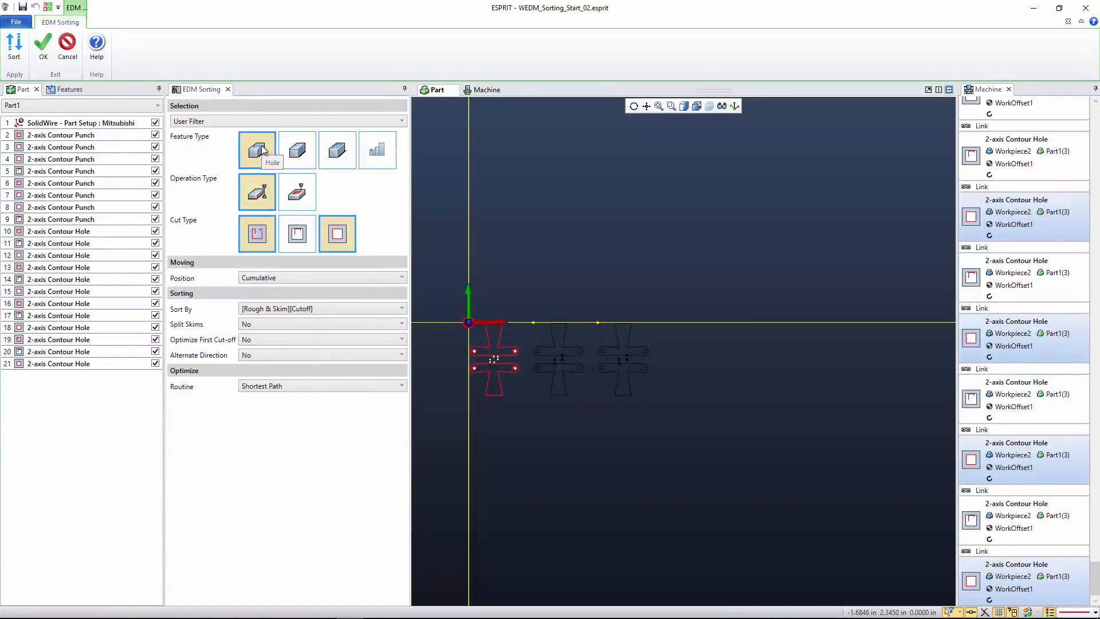
pyautogui.click(268, 235)
pyautogui.click(299, 240)
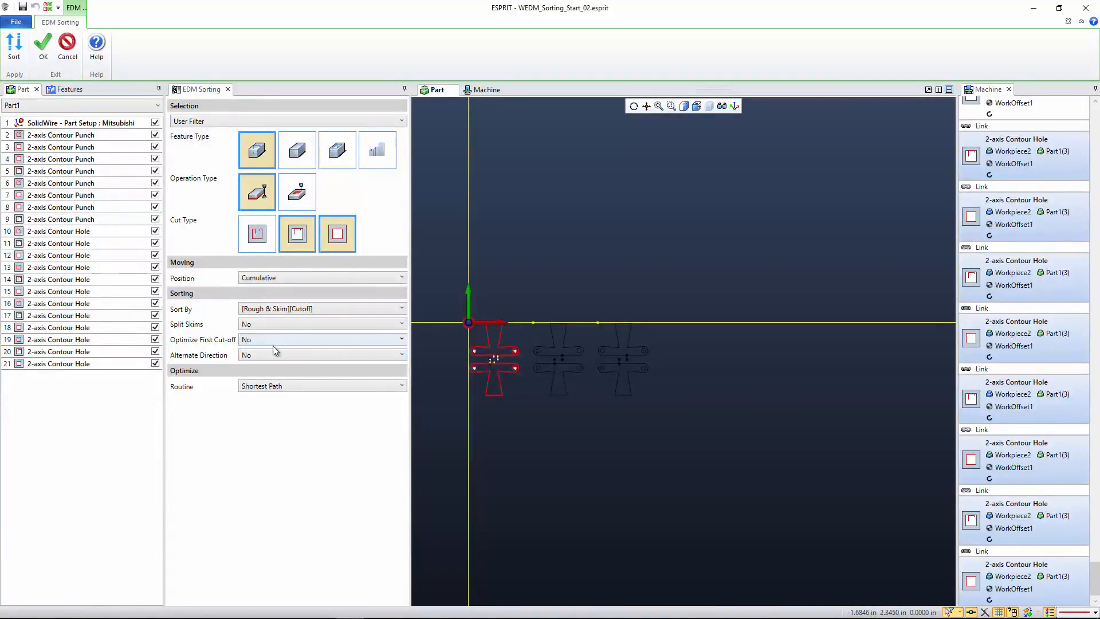
pyautogui.click(282, 310)
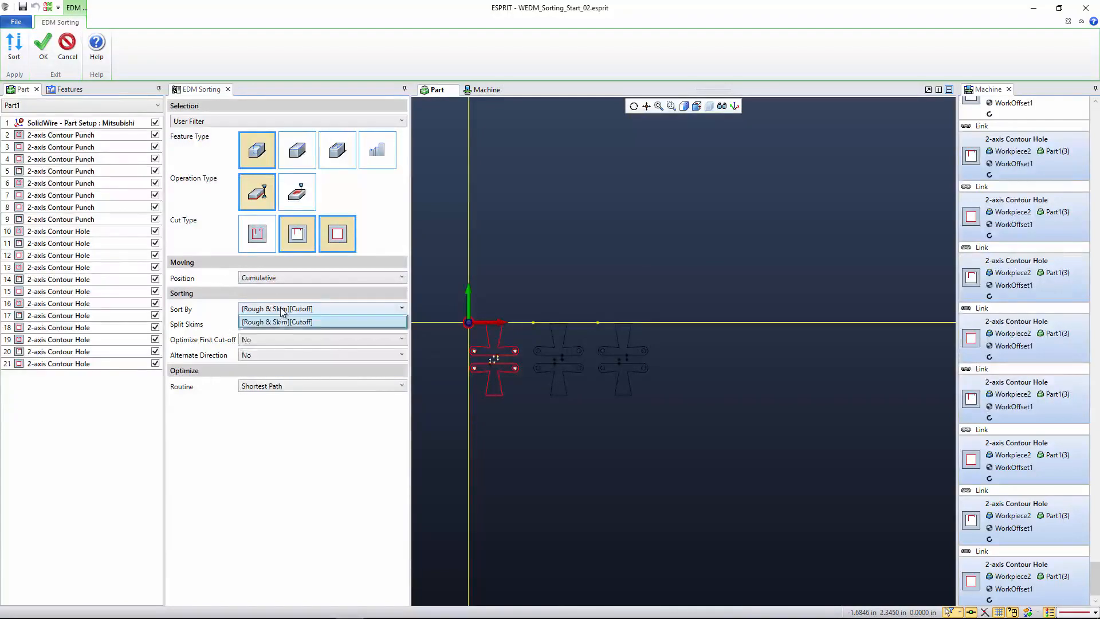
pyautogui.click(287, 338)
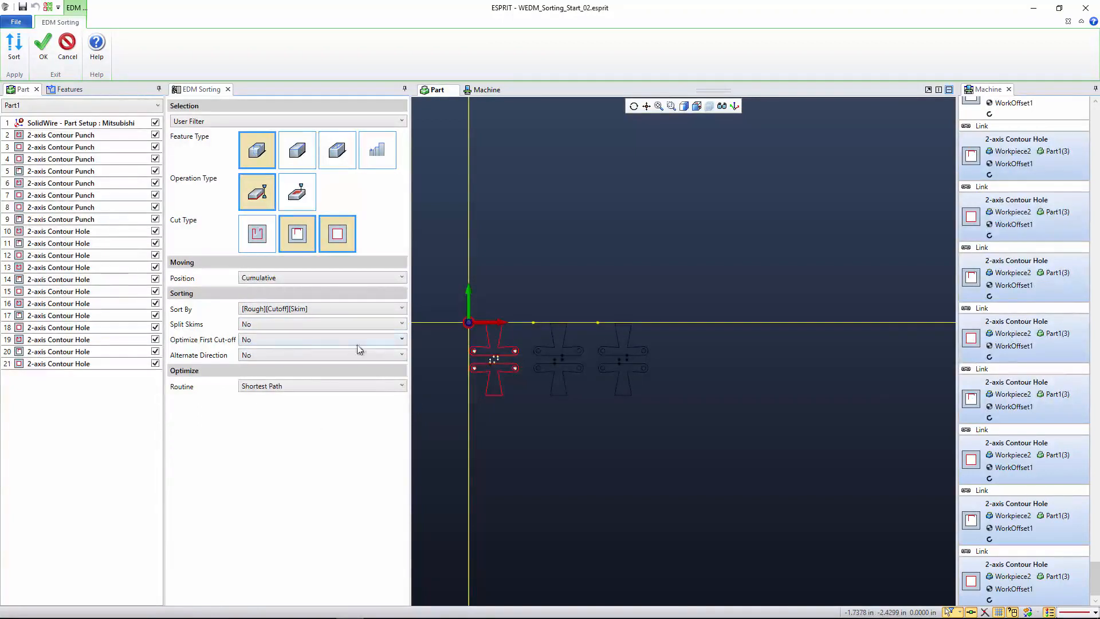
# - Apply the sort to the hole cutoff and skim cuts and check their order relative to the punch cutoffs
pyautogui.click(15, 55)
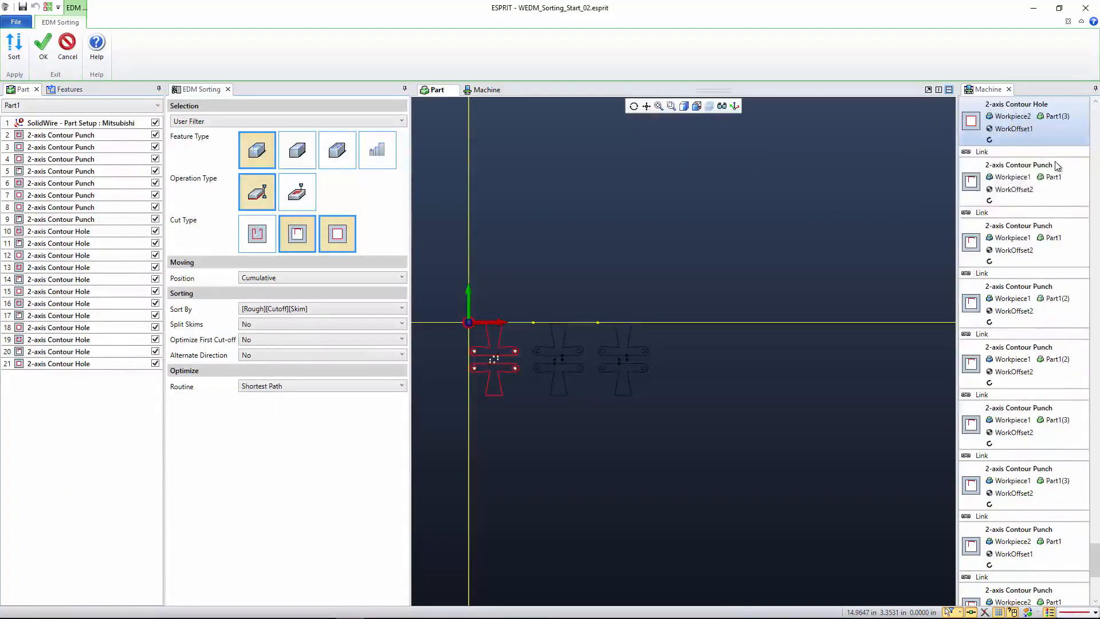
pyautogui.moveTo(1057, 166)
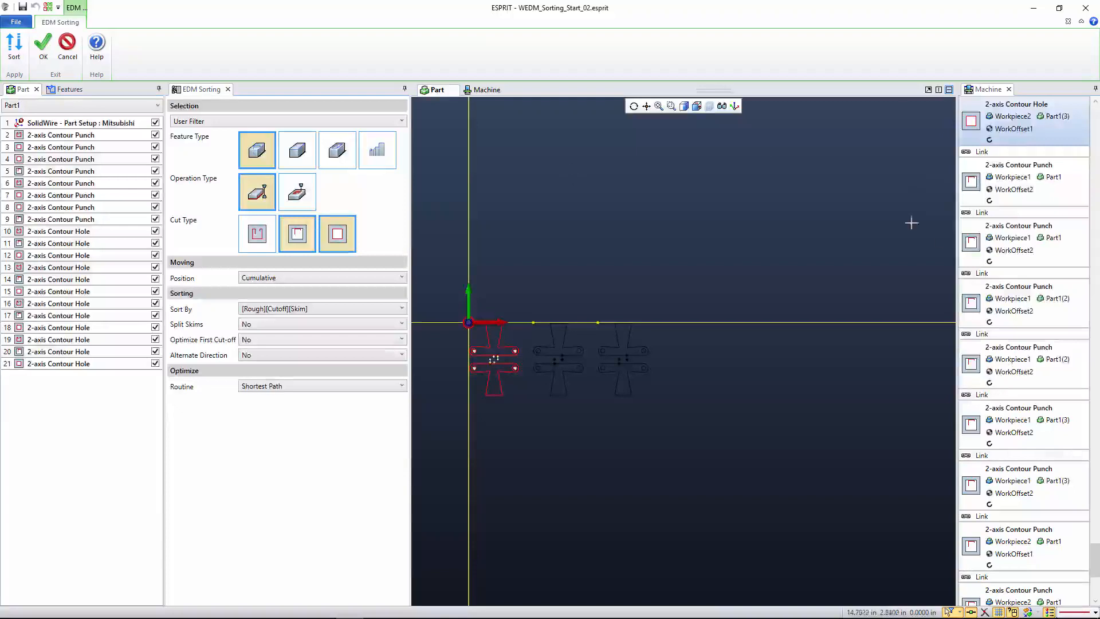
pyautogui.moveTo(1096, 562)
pyautogui.mouseDown()
pyautogui.moveTo(1095, 497)
pyautogui.moveTo(1096, 562)
pyautogui.moveTo(1098, 545)
pyautogui.mouseUp()
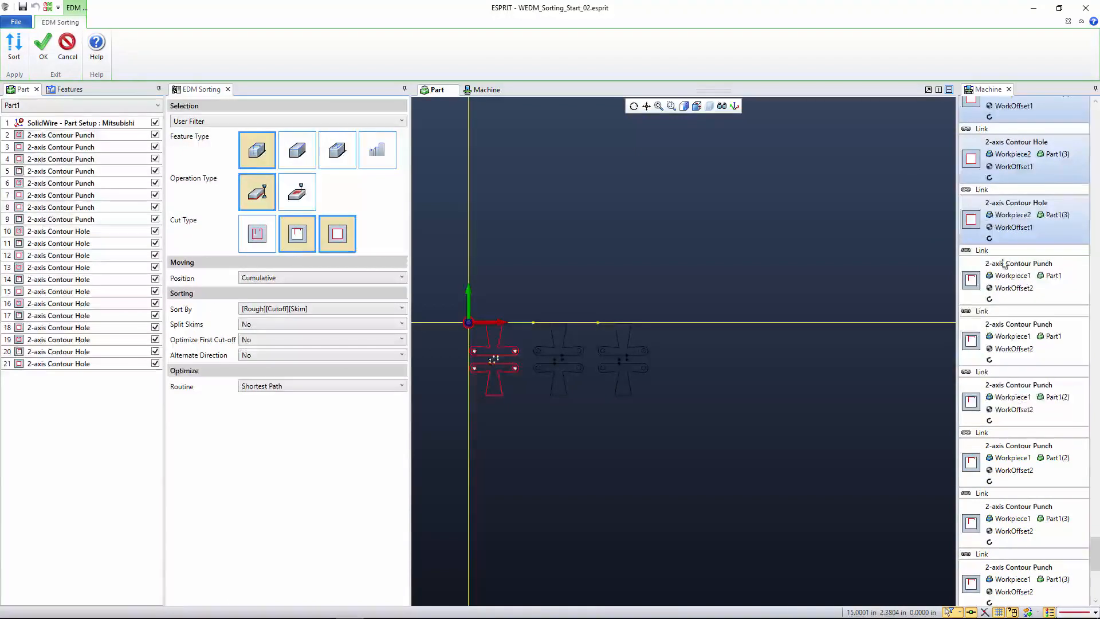
pyautogui.scroll(-1, 1031, 285)
pyautogui.scroll(-1, 1030, 285)
pyautogui.scroll(-2, 1023, 312)
pyautogui.scroll(-3, 1025, 314)
pyautogui.scroll(-3, 1010, 413)
pyautogui.scroll(7, 1018, 399)
pyautogui.scroll(2, 1021, 395)
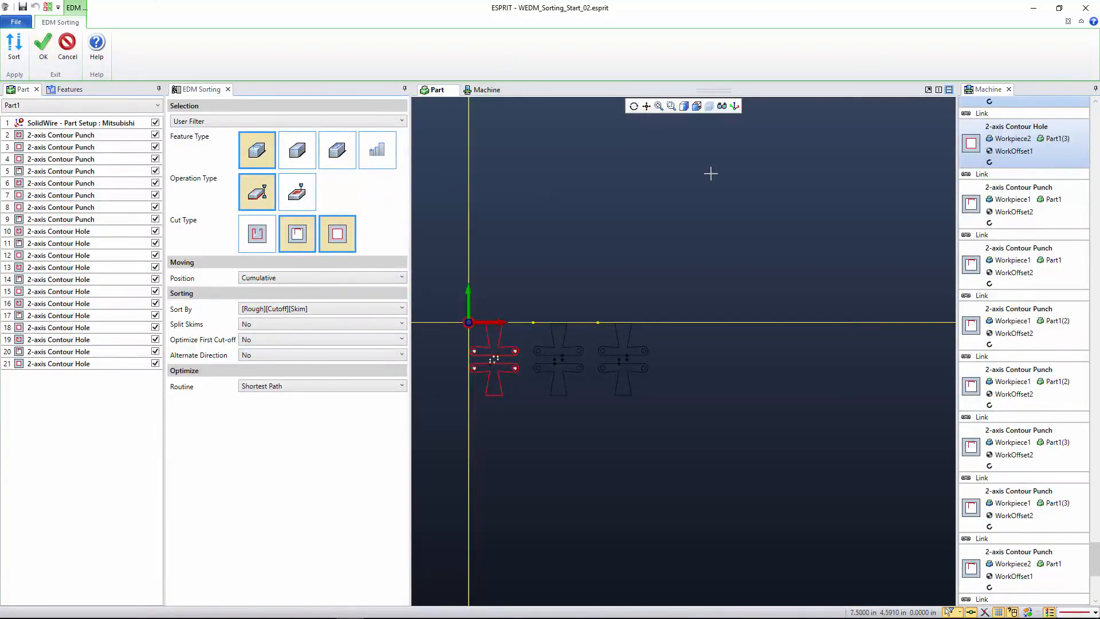
# - Review the optimization routines, keep Shortest Path, accept the EDM Sorting and return to the start of the machine operation list
pyautogui.click(325, 392)
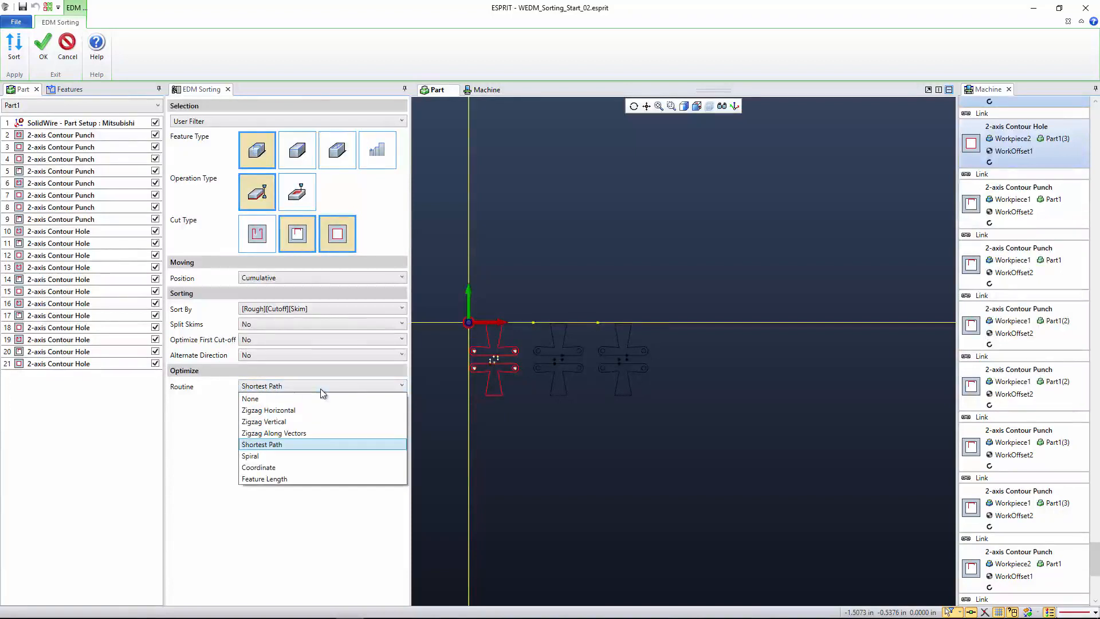
pyautogui.click(206, 439)
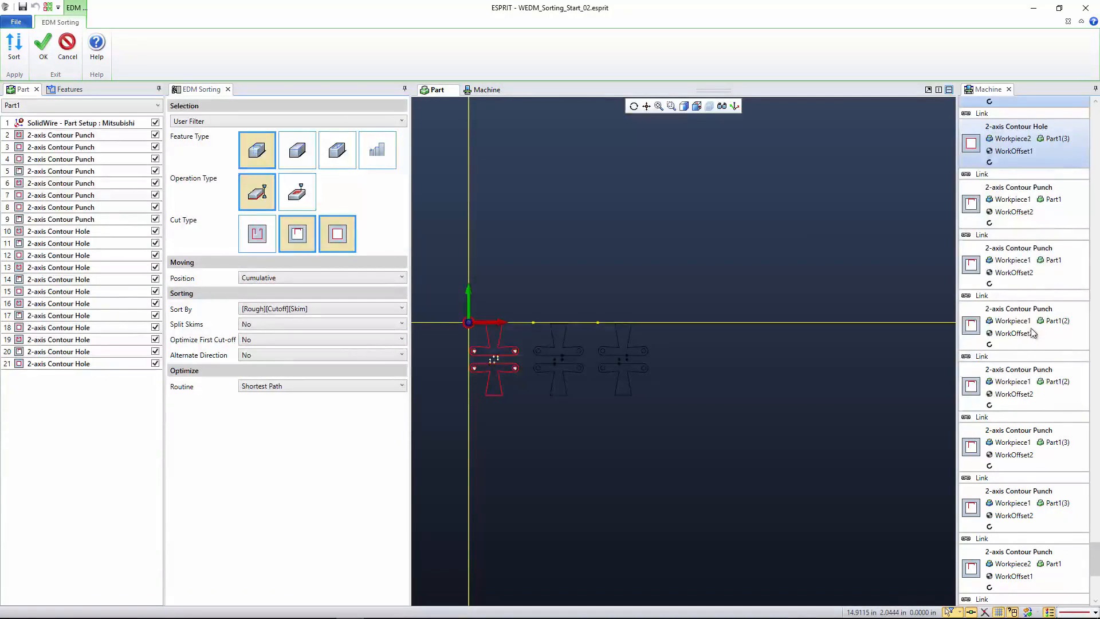
pyautogui.click(42, 53)
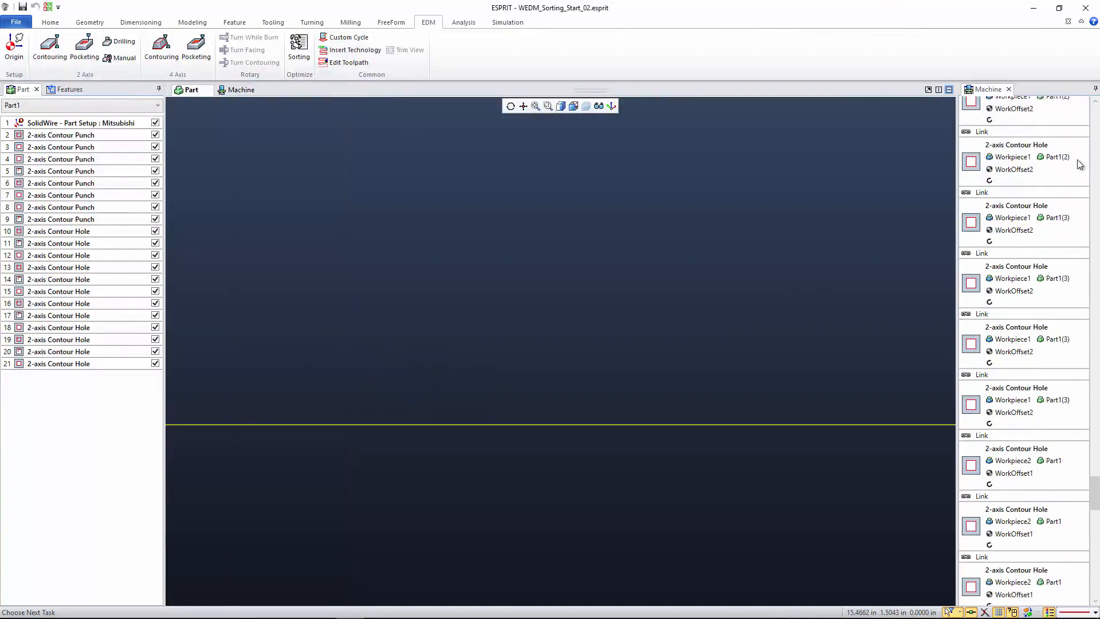
pyautogui.moveTo(1095, 458); pyautogui.dragTo(1098, 123)
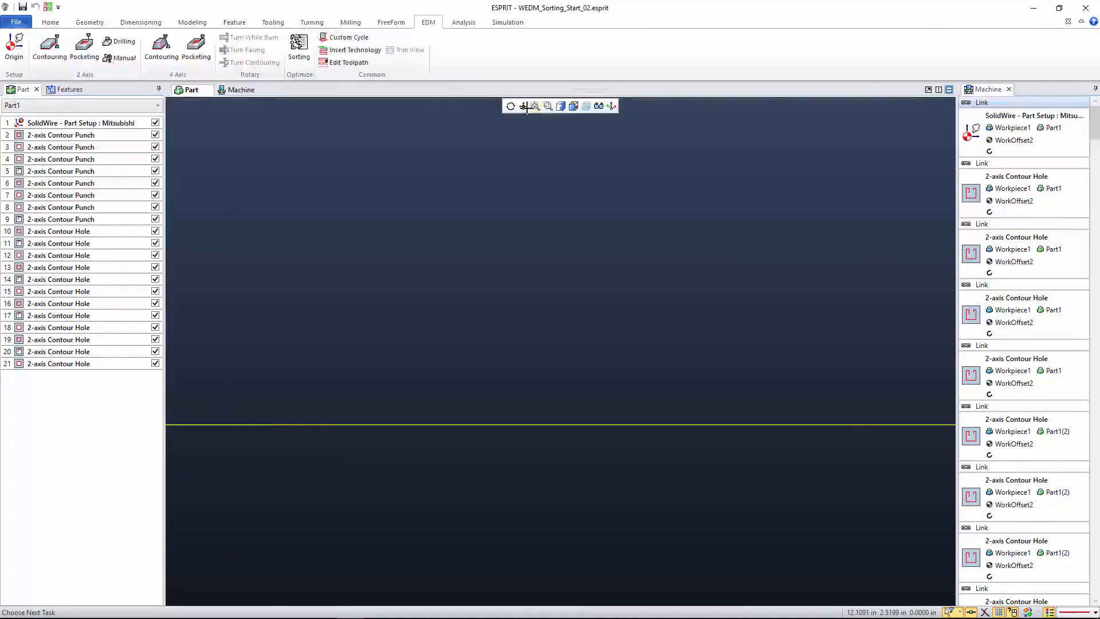
# - Show the machine view and check the vises, workpieces and work offsets in the machine setup
pyautogui.click(240, 91)
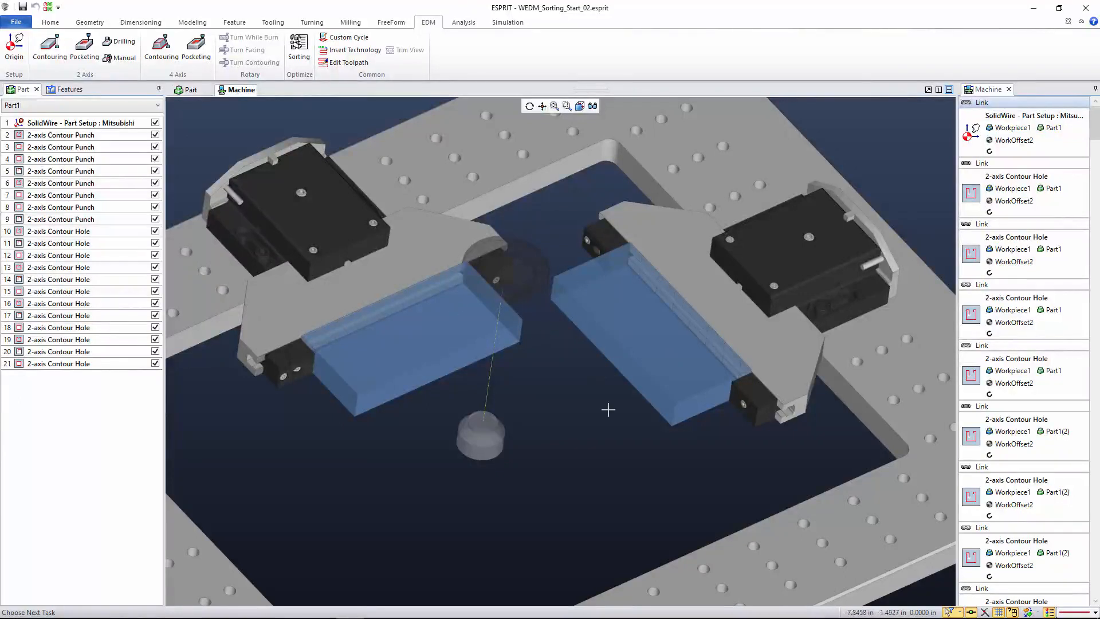
pyautogui.click(50, 21)
pyautogui.click(40, 49)
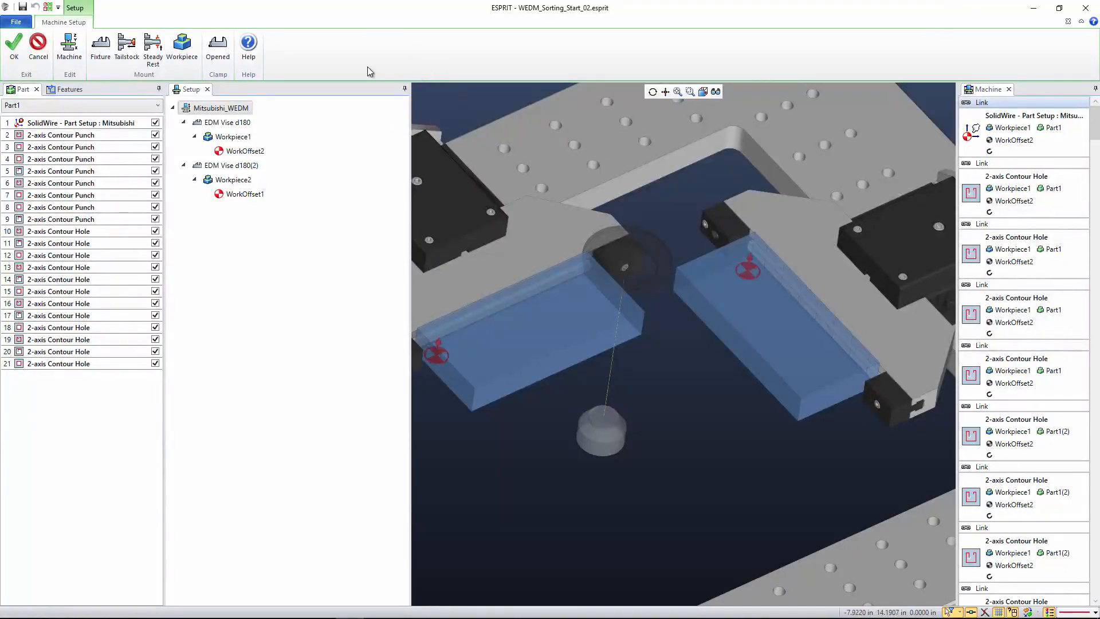
pyautogui.click(14, 45)
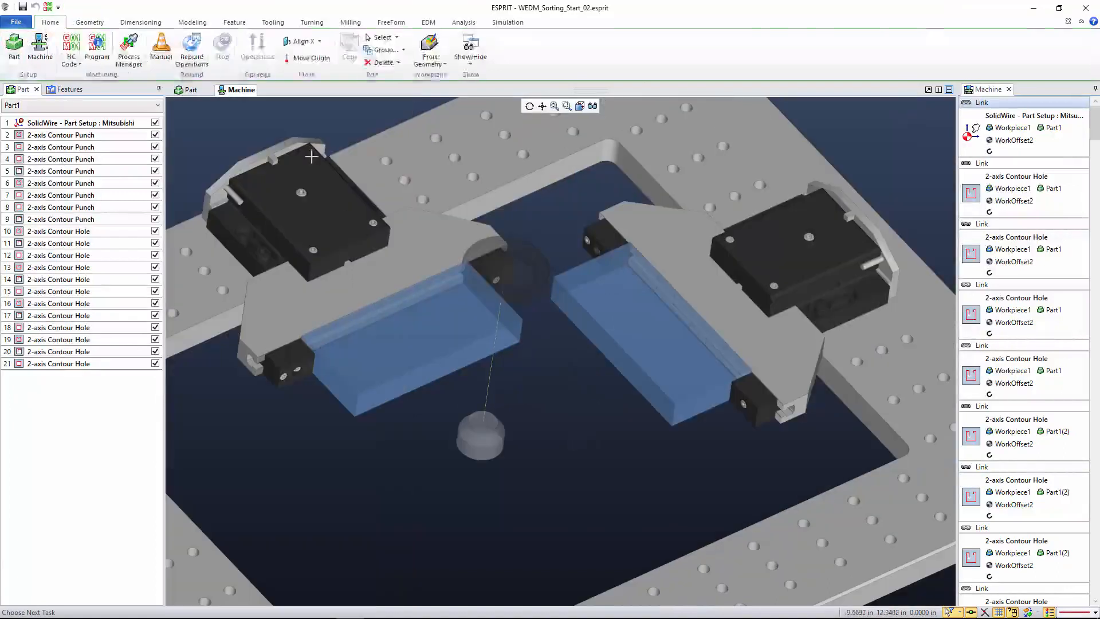
# - Simulate the sorted operations on the machine and switch to the presentation's Questions slide
pyautogui.click(507, 22)
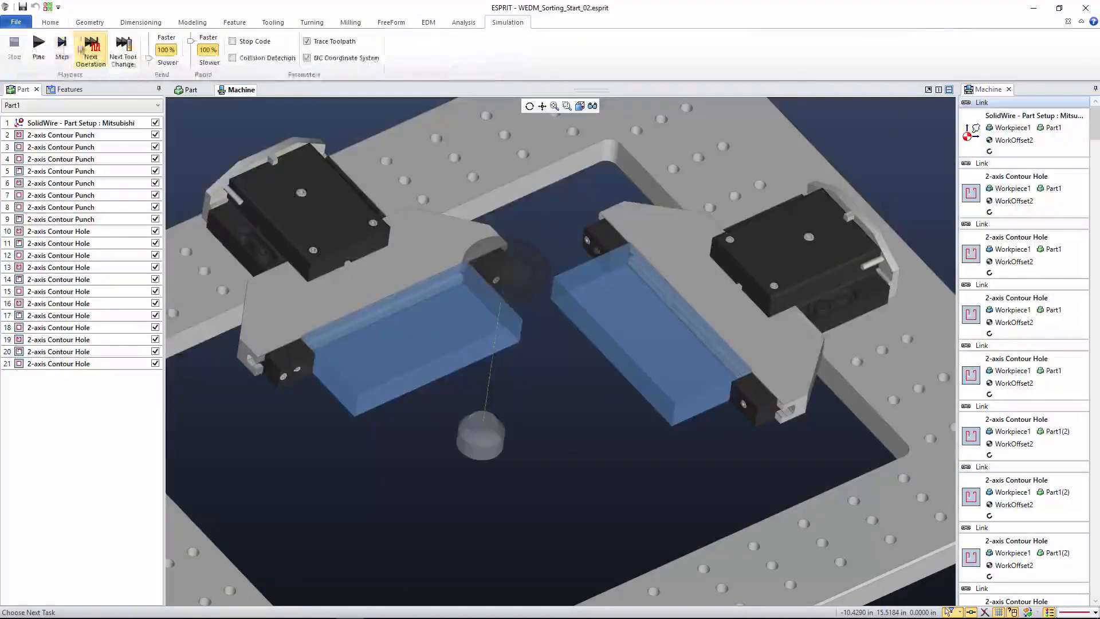
pyautogui.click(39, 50)
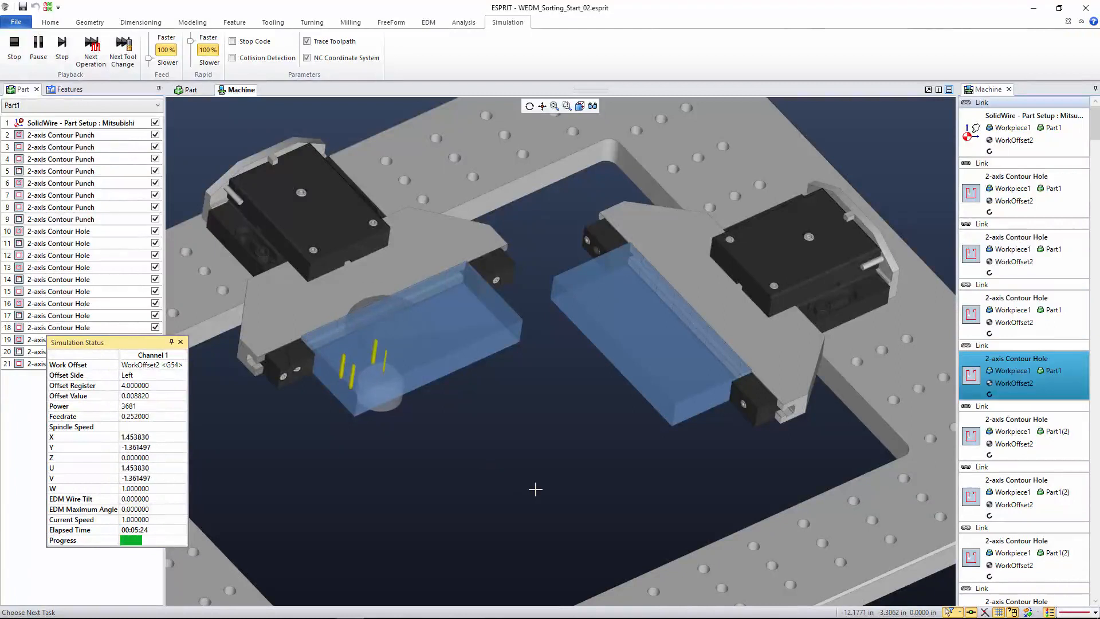
pyautogui.hotkey('alt', 'Tab')
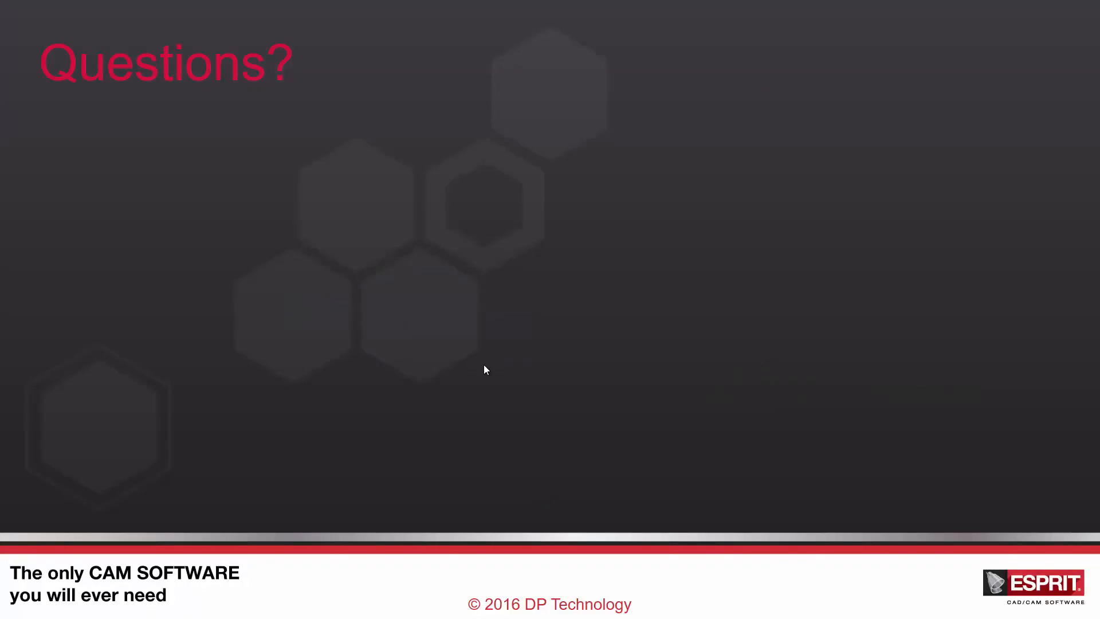